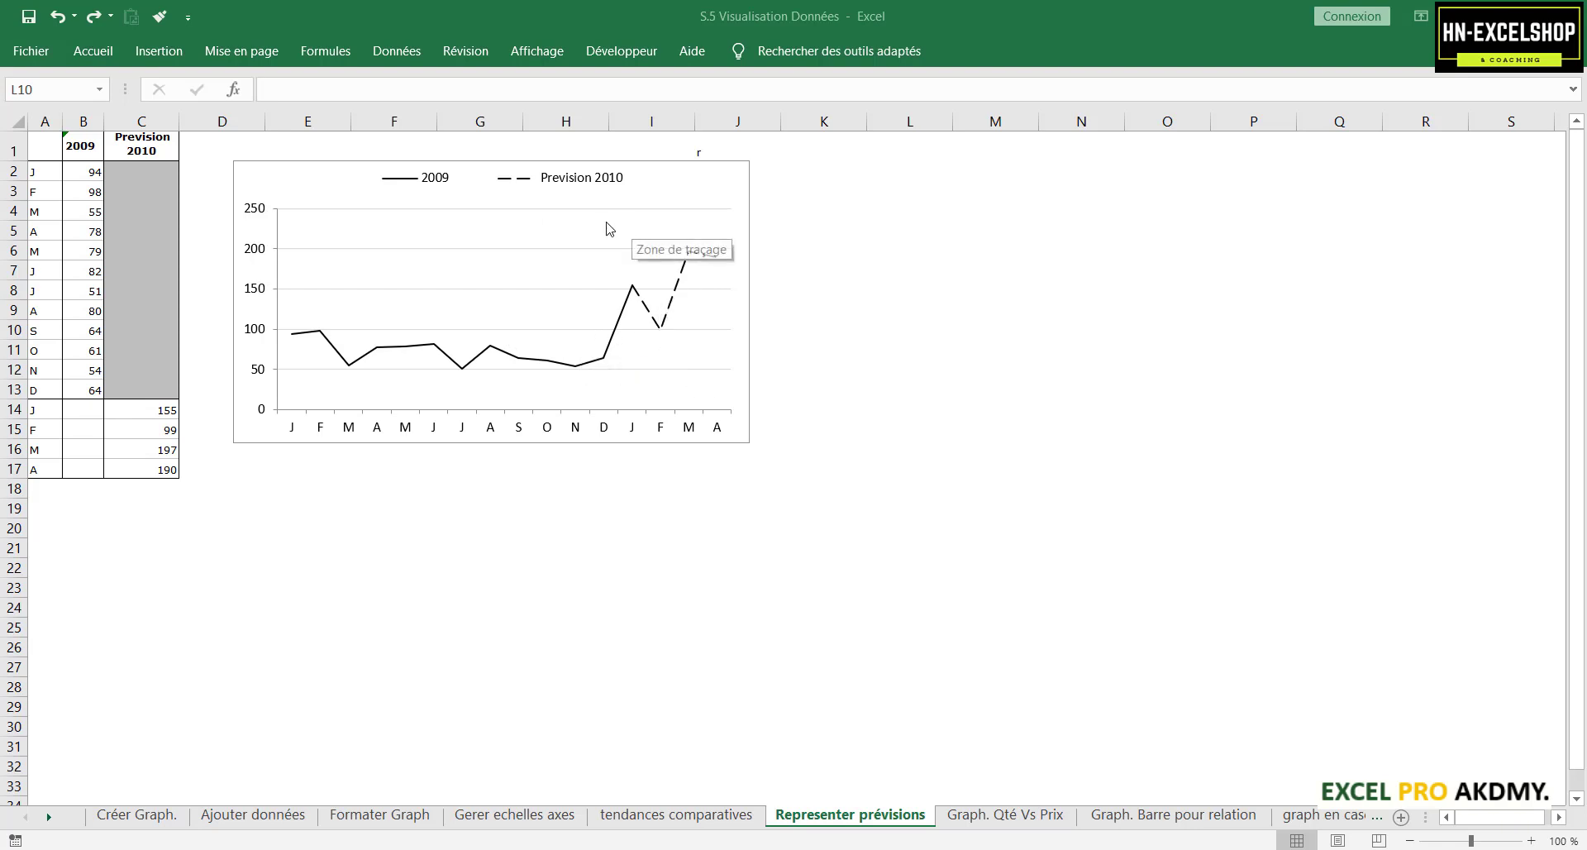
click(118, 193)
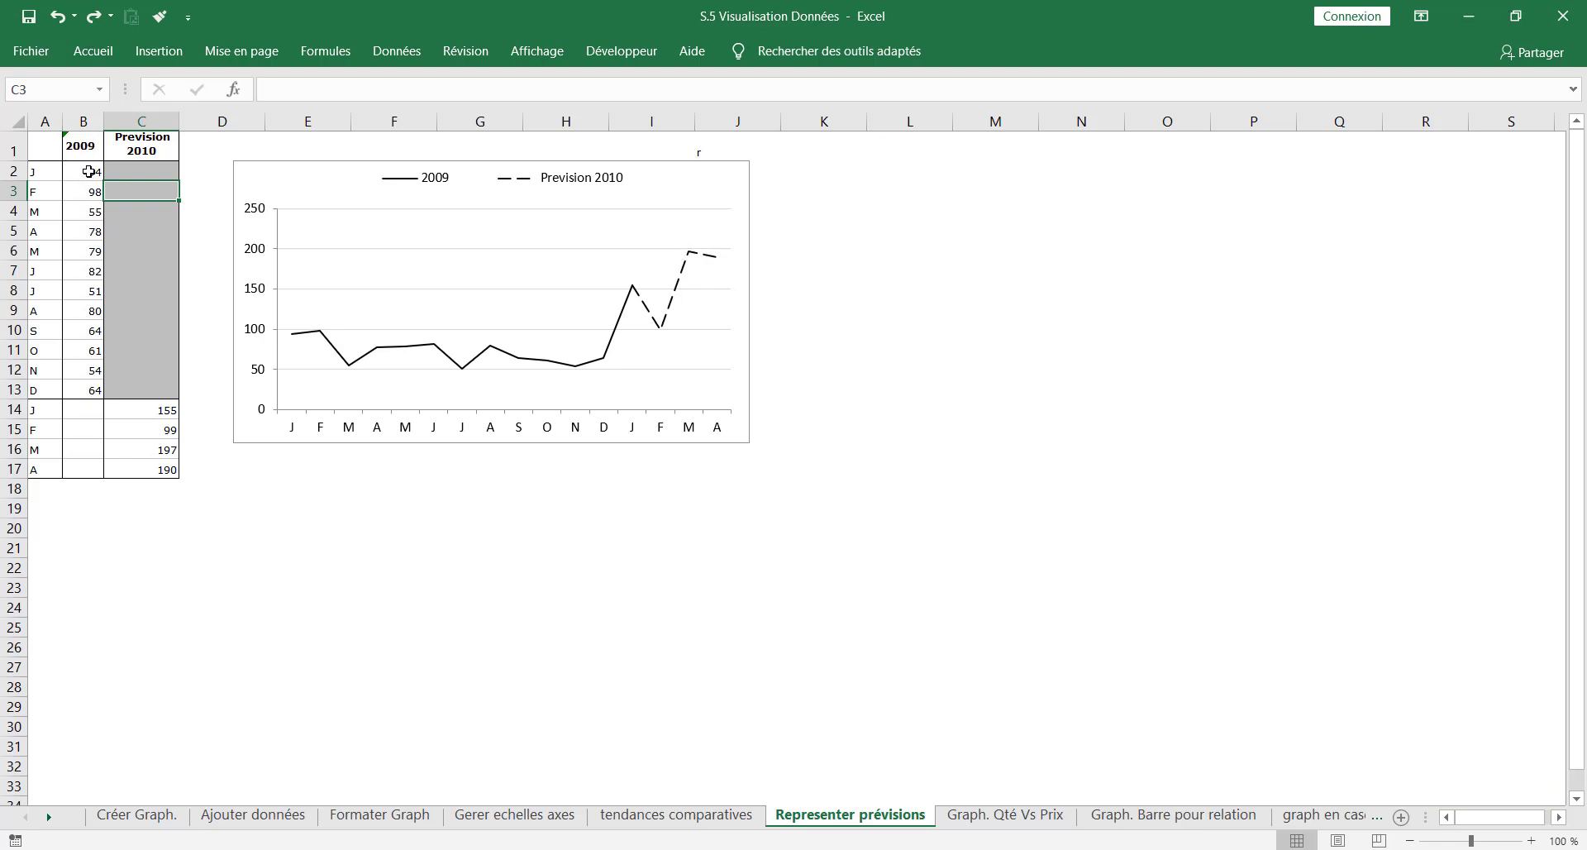
drag(88, 171, 139, 471)
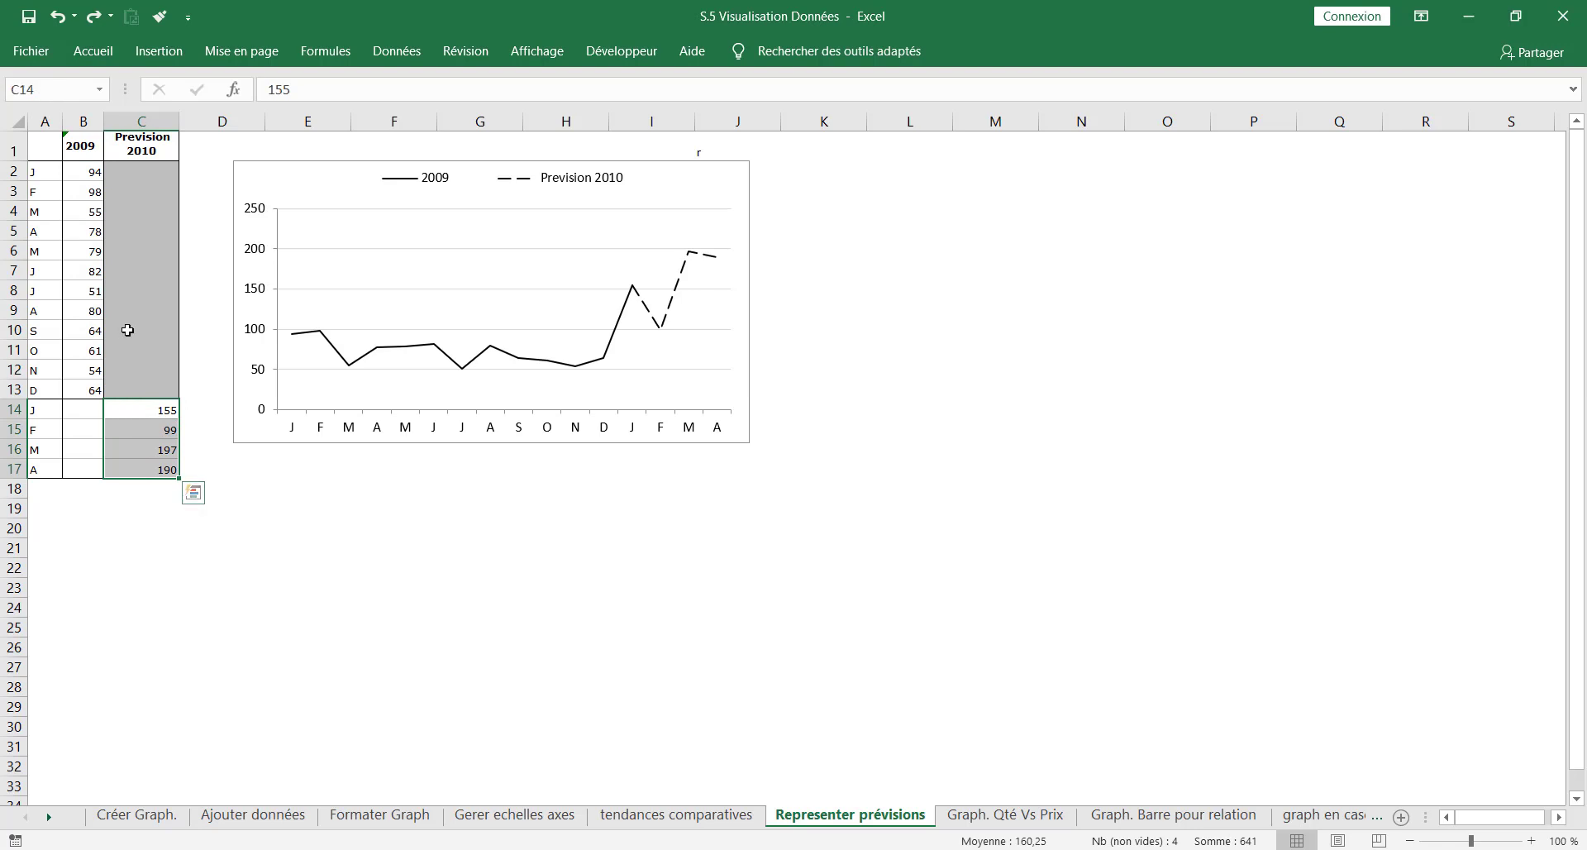
click(127, 330)
Step: Insert a simple line chart (Courbe) from the data range A1:C17
drag(43, 145, 152, 476)
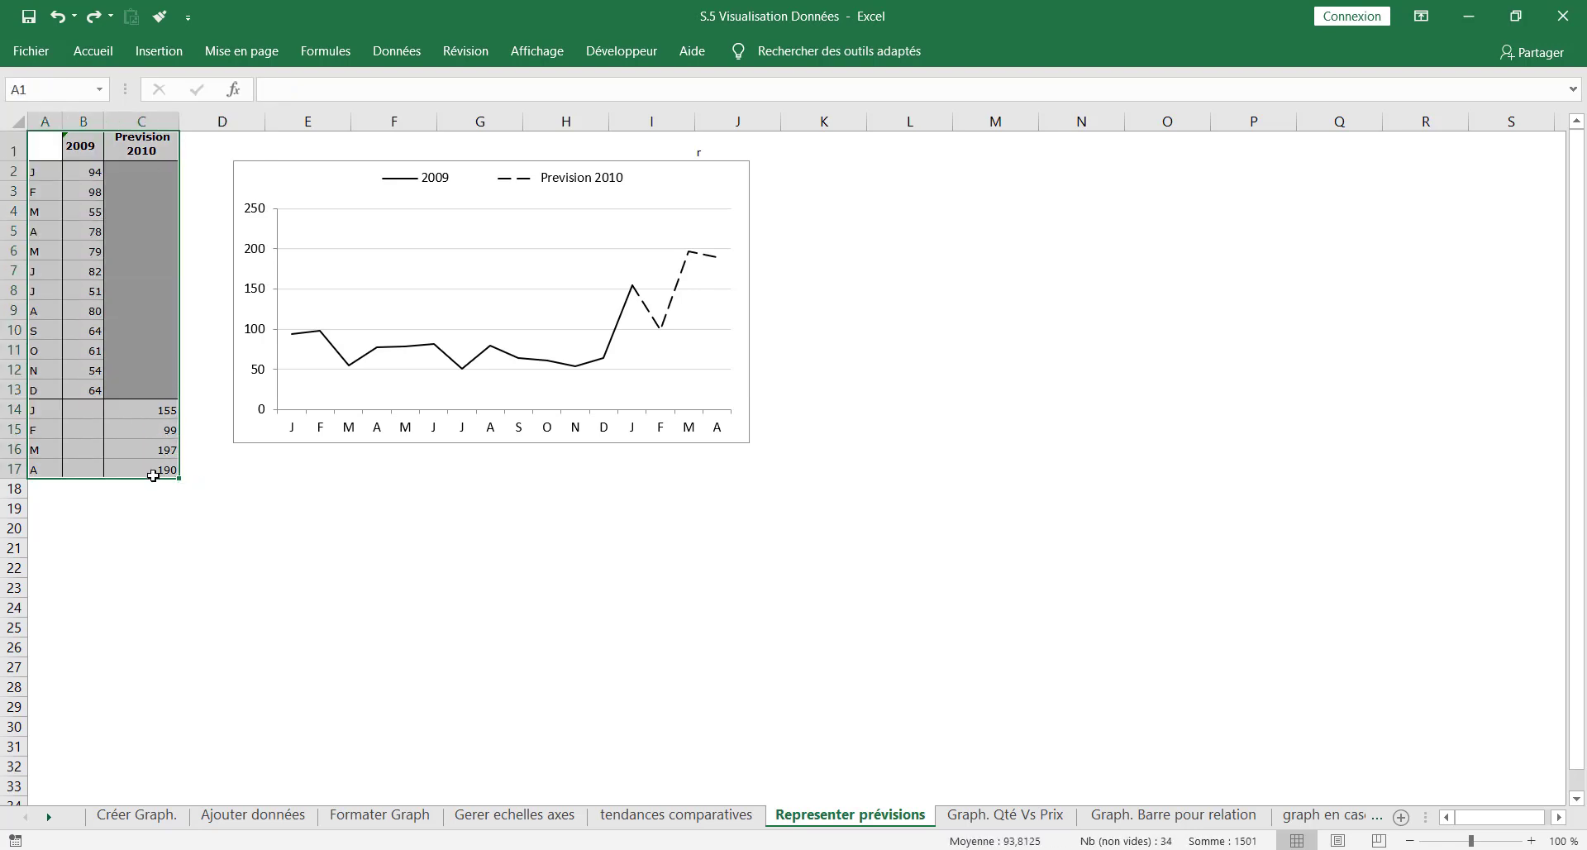
click(151, 56)
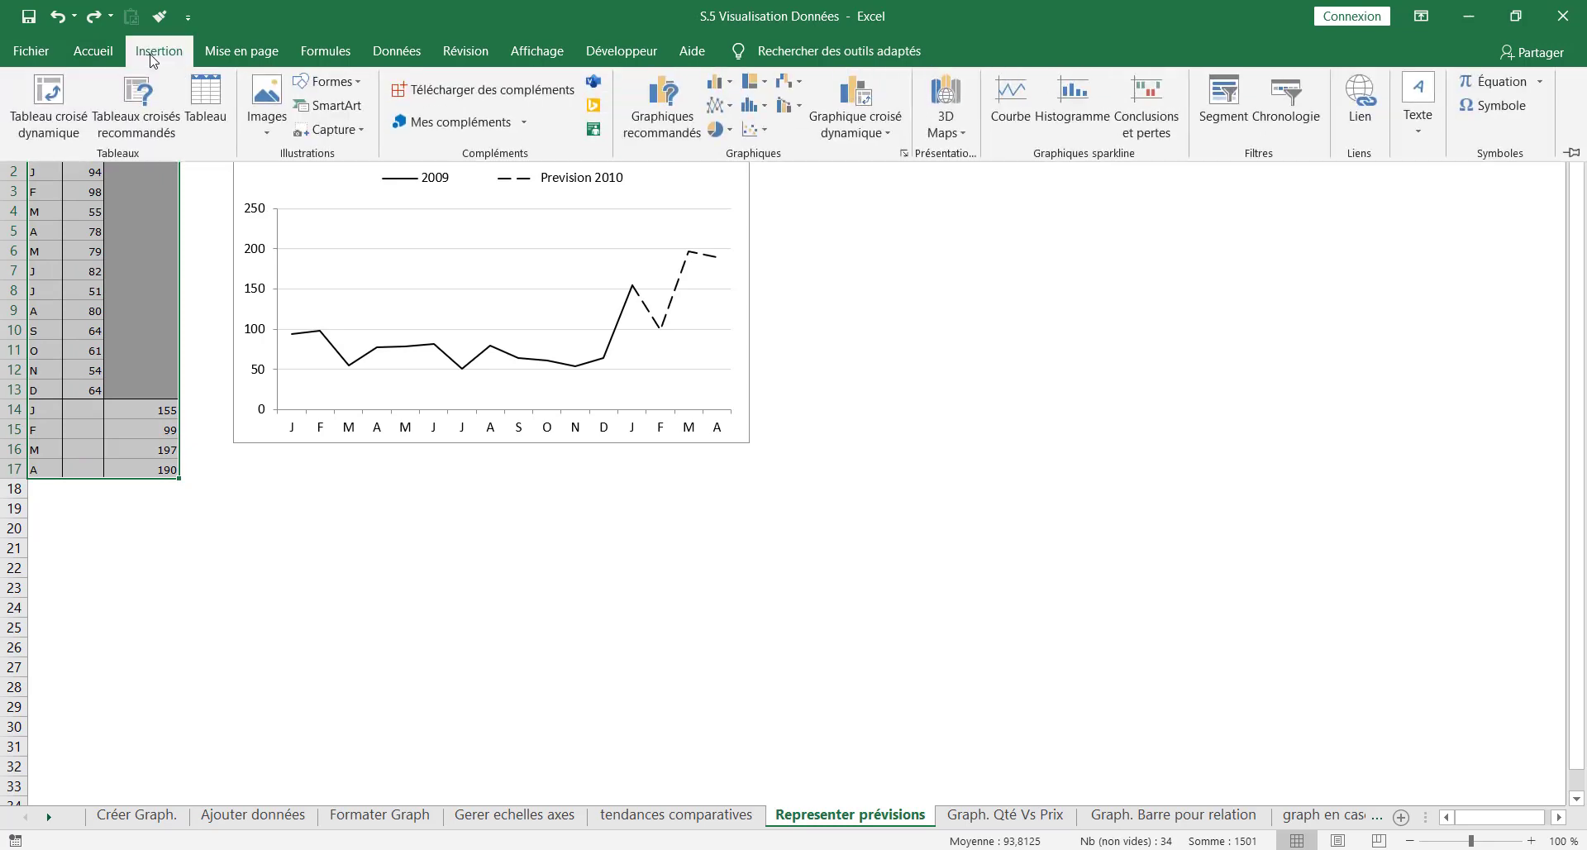
click(653, 116)
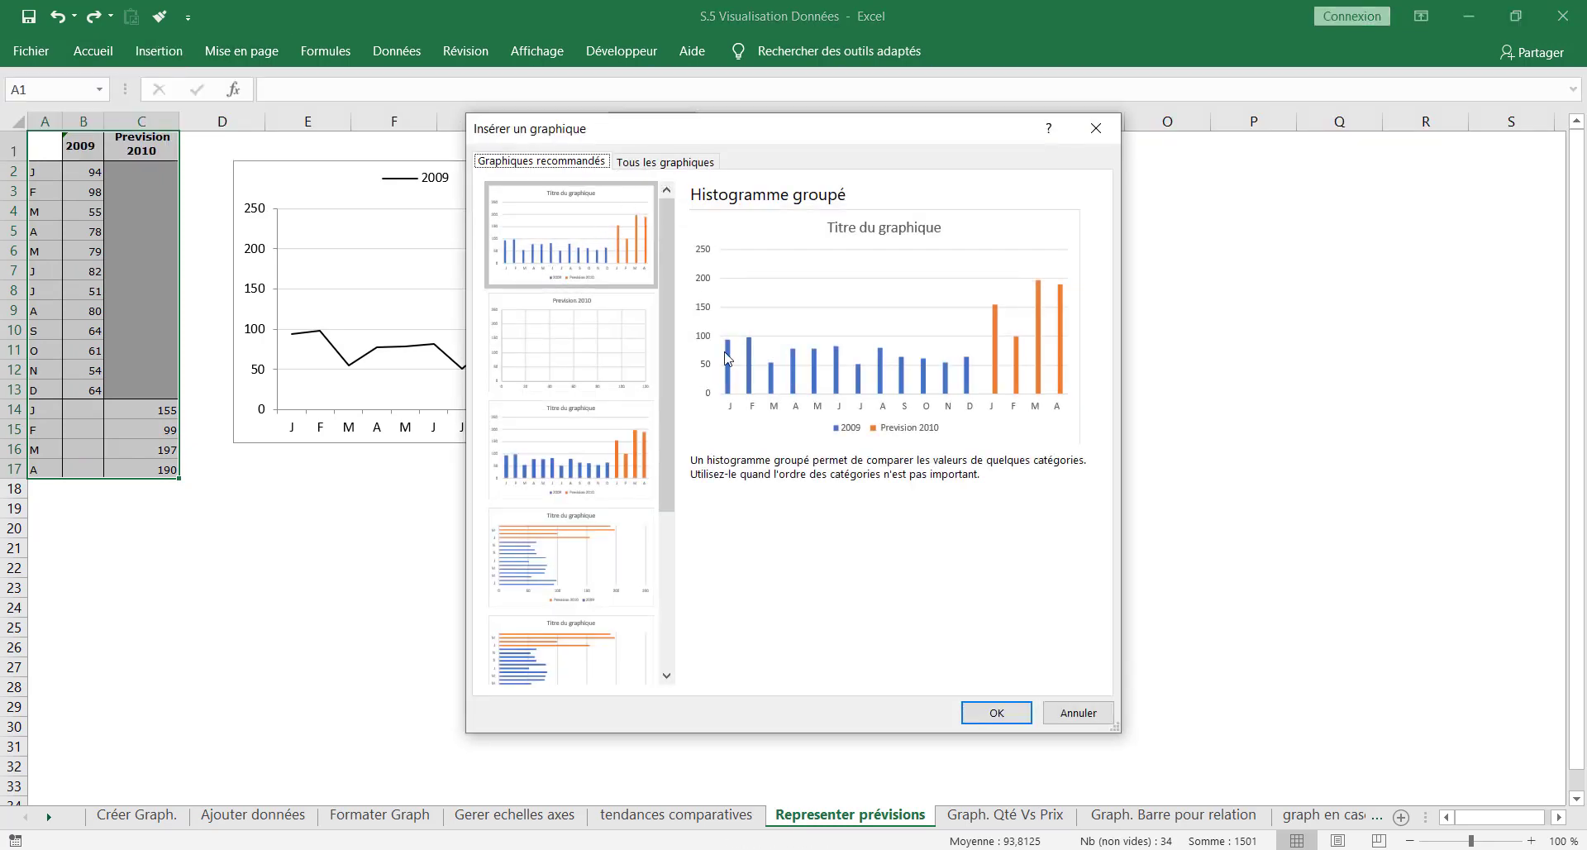
click(670, 164)
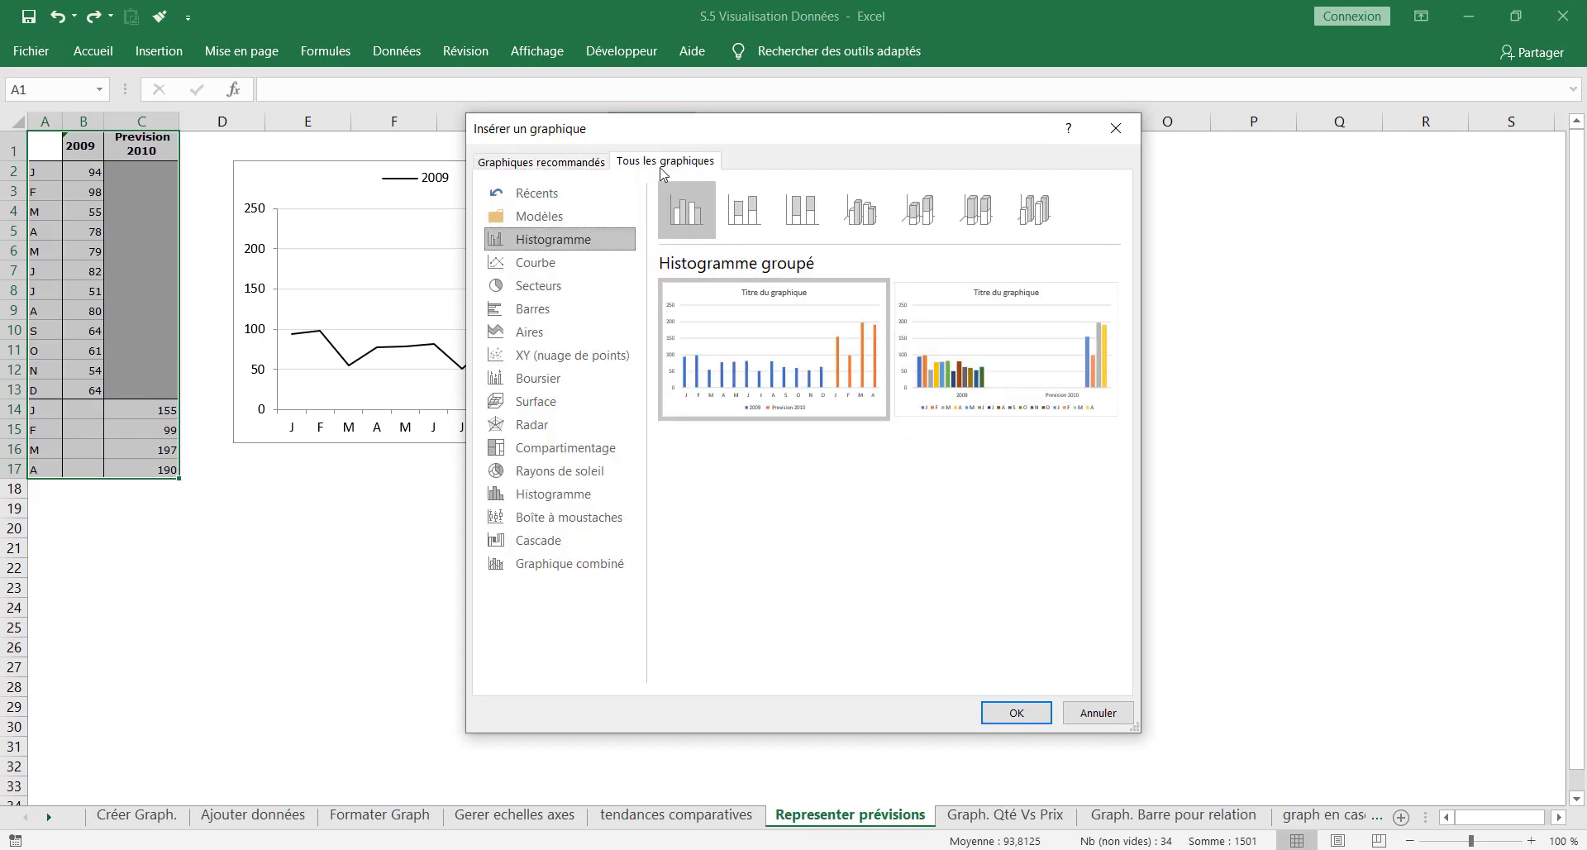
click(534, 265)
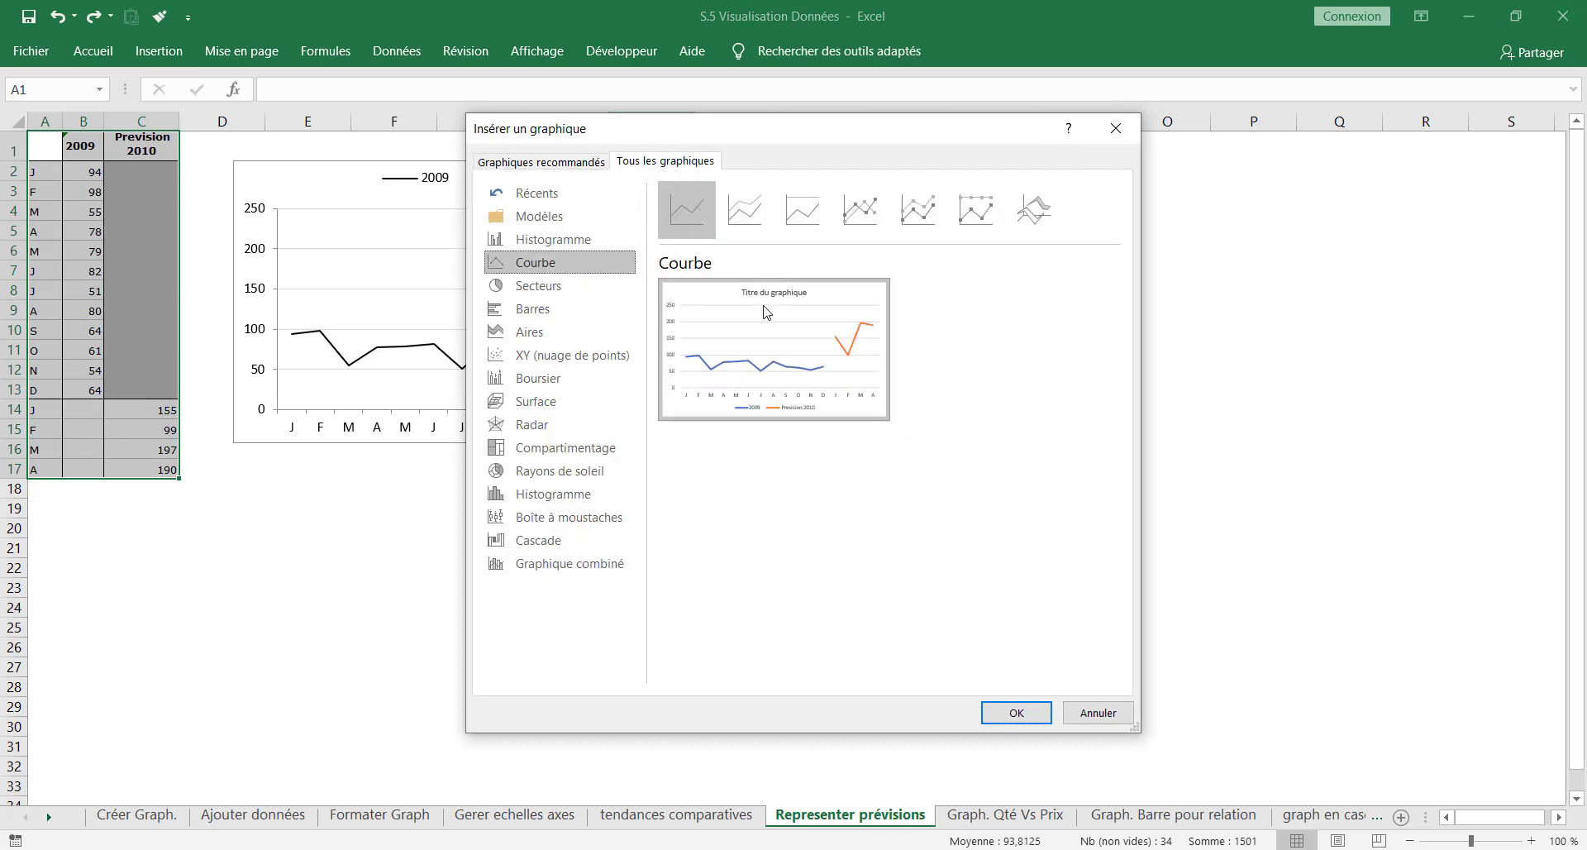
mouse_move(817, 357)
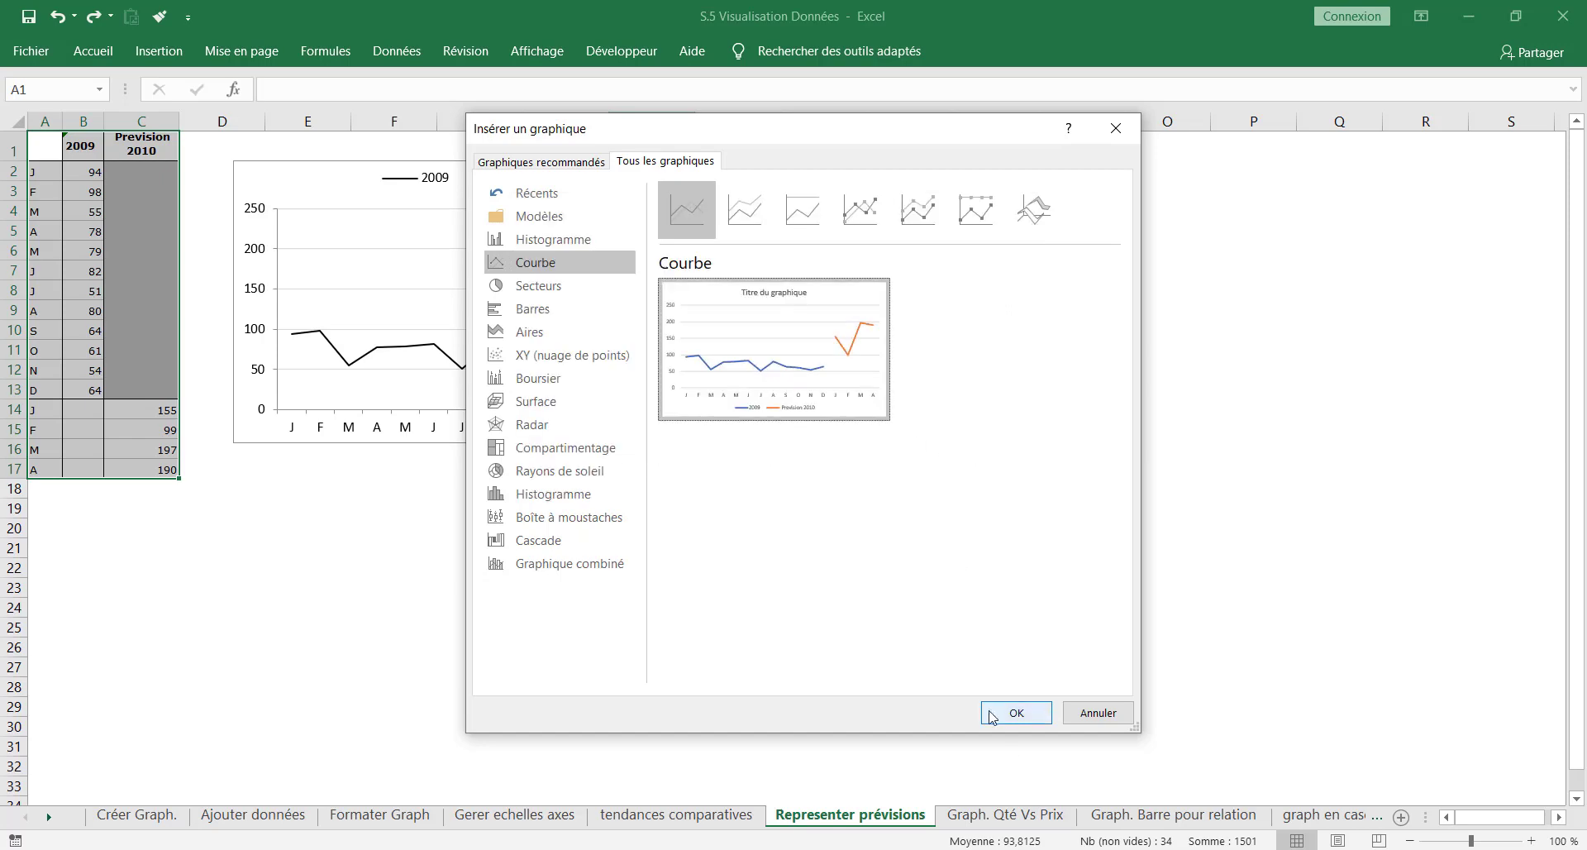
click(1015, 713)
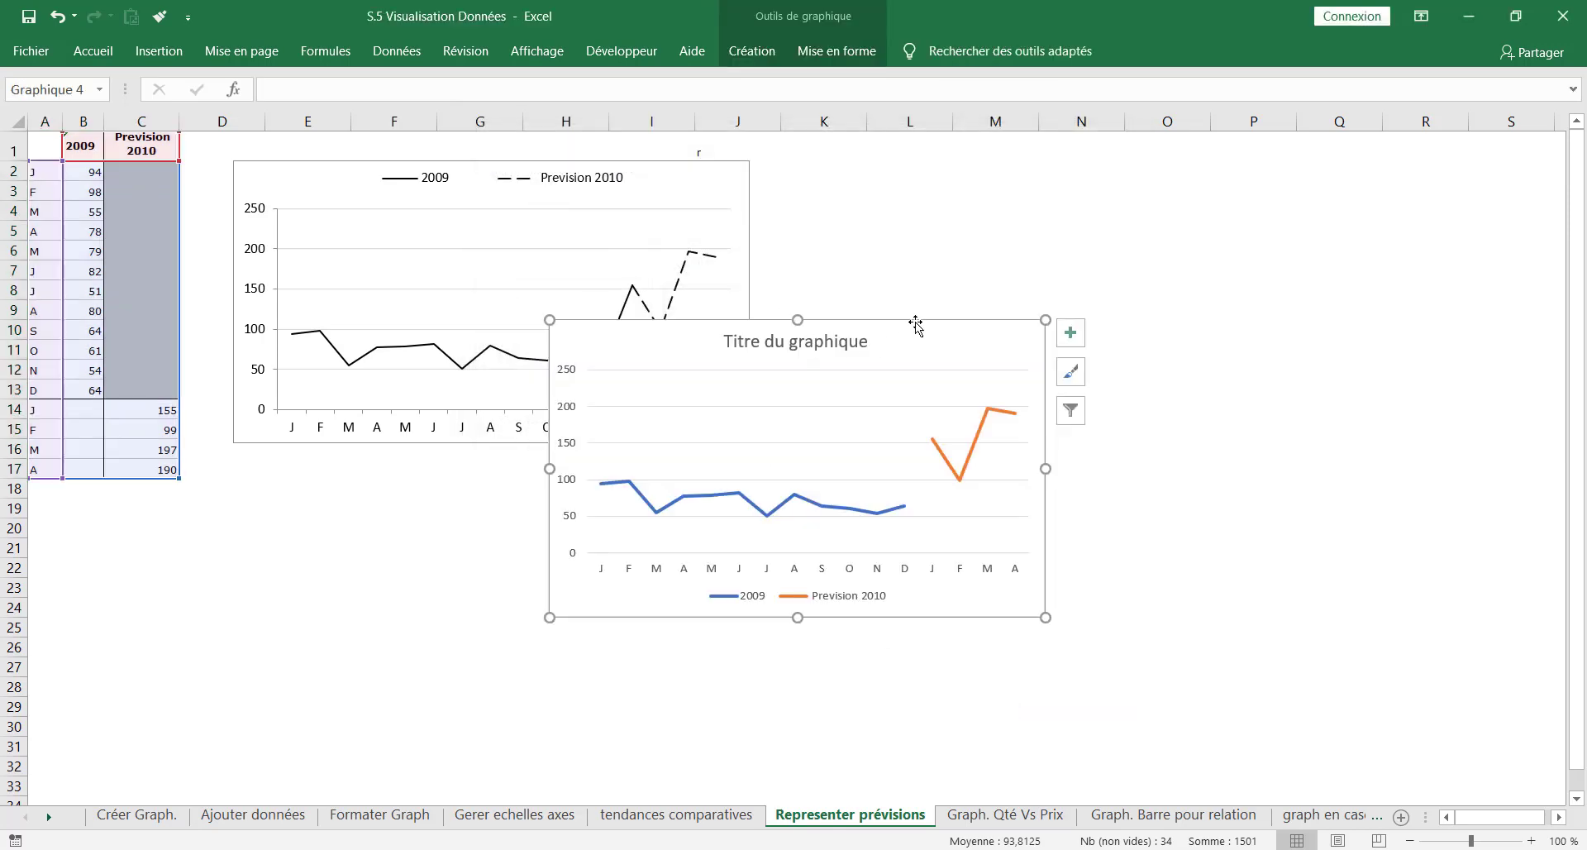
Step: Move the new line chart directly below the existing chart and widen it slightly
drag(858, 348, 551, 482)
drag(739, 604, 759, 603)
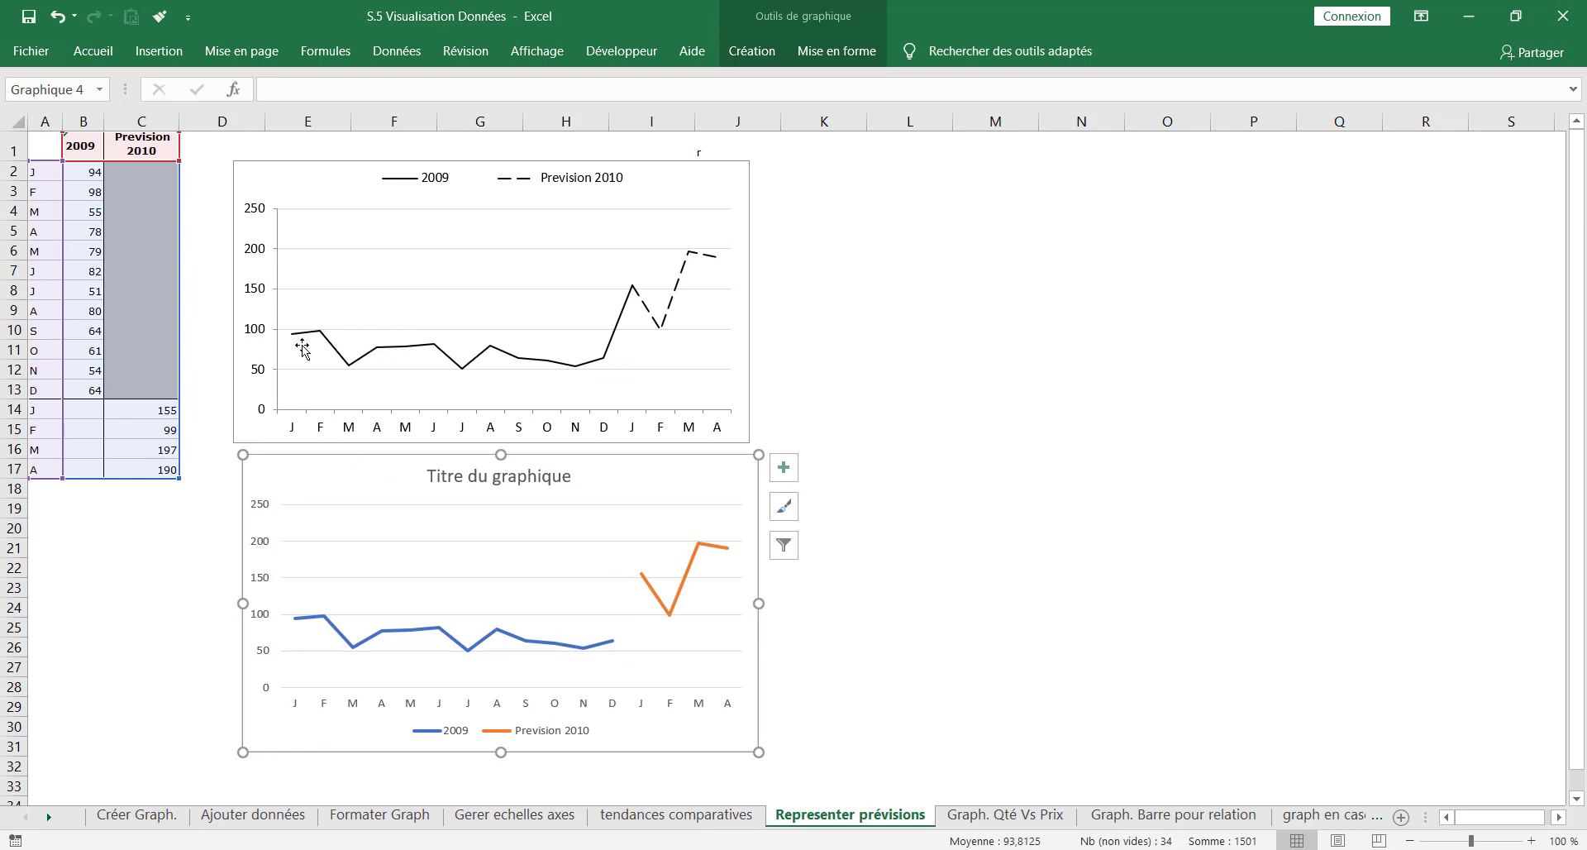
Step: Try joining the two lines by entering 155 in cell B14 of the 2009 column, and clear the cell again
mouse_move(299, 340)
mouse_move(638, 289)
click(82, 414)
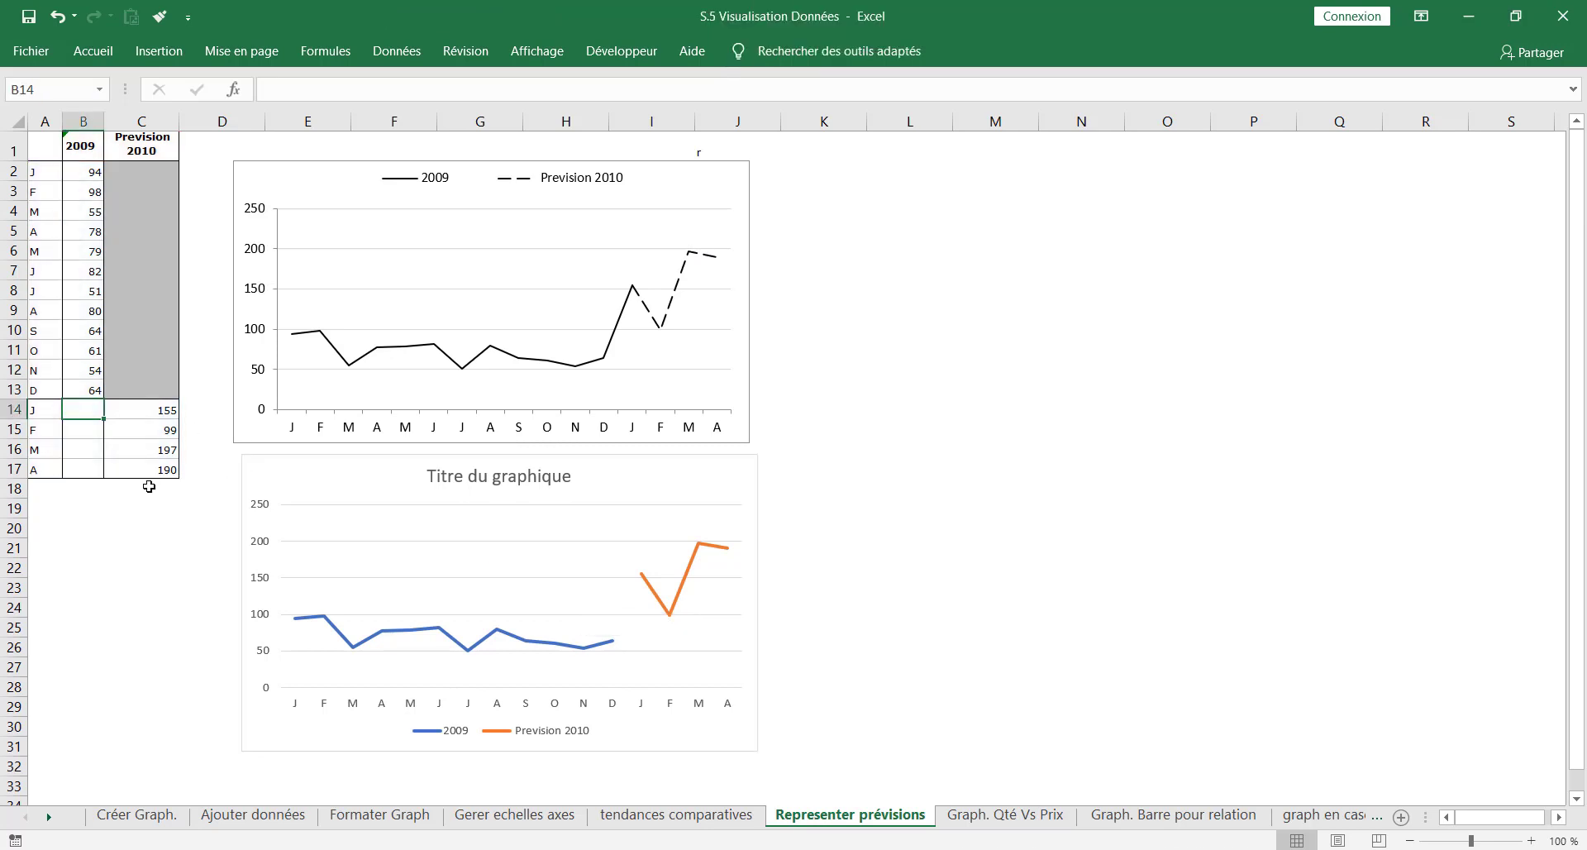
text(155)
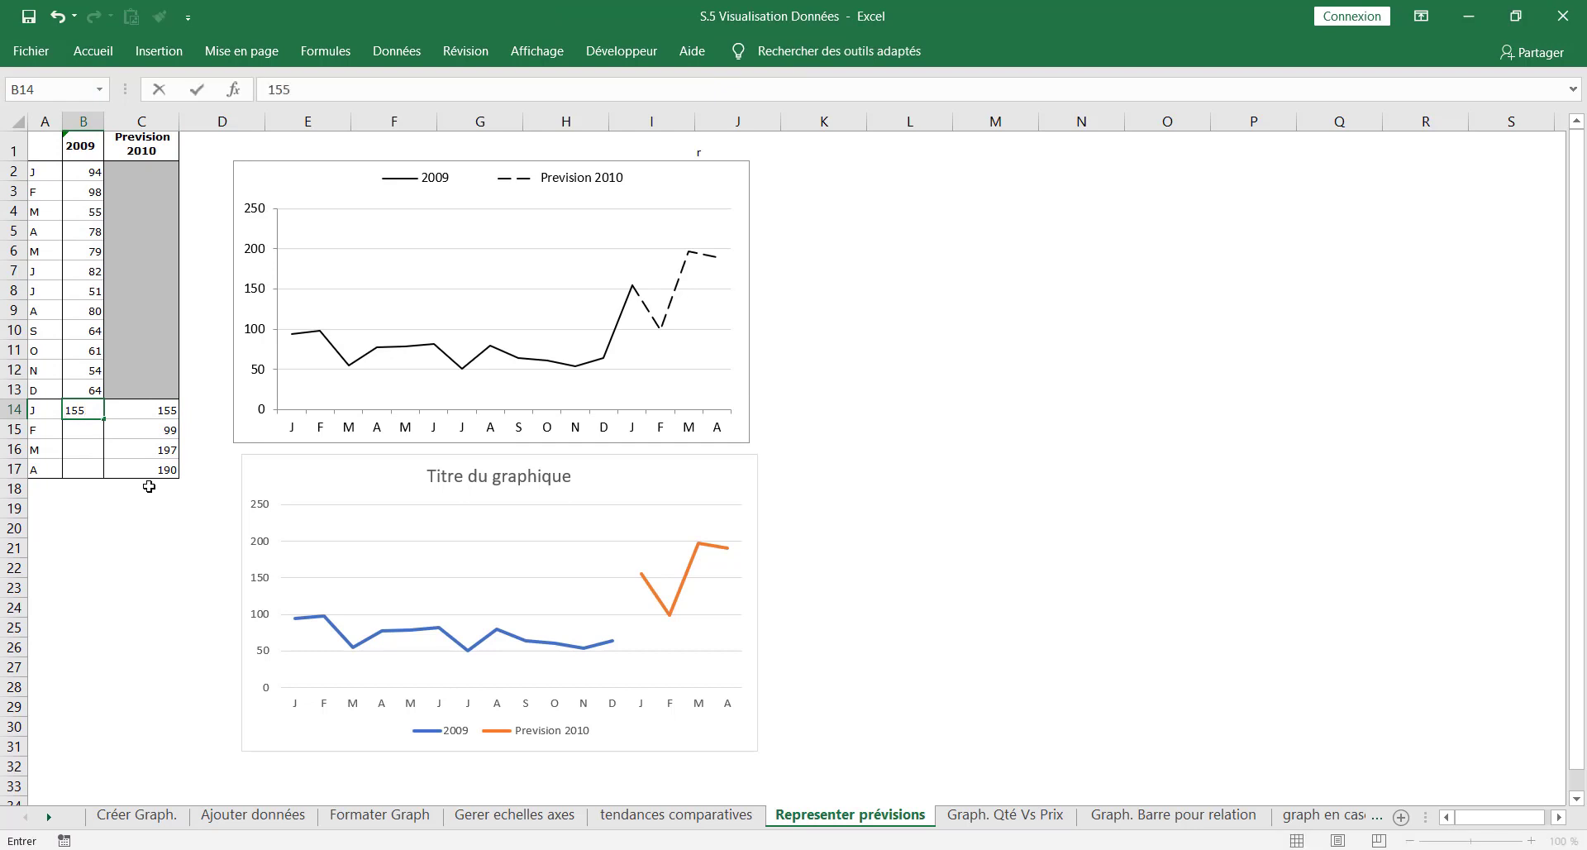
key(Return)
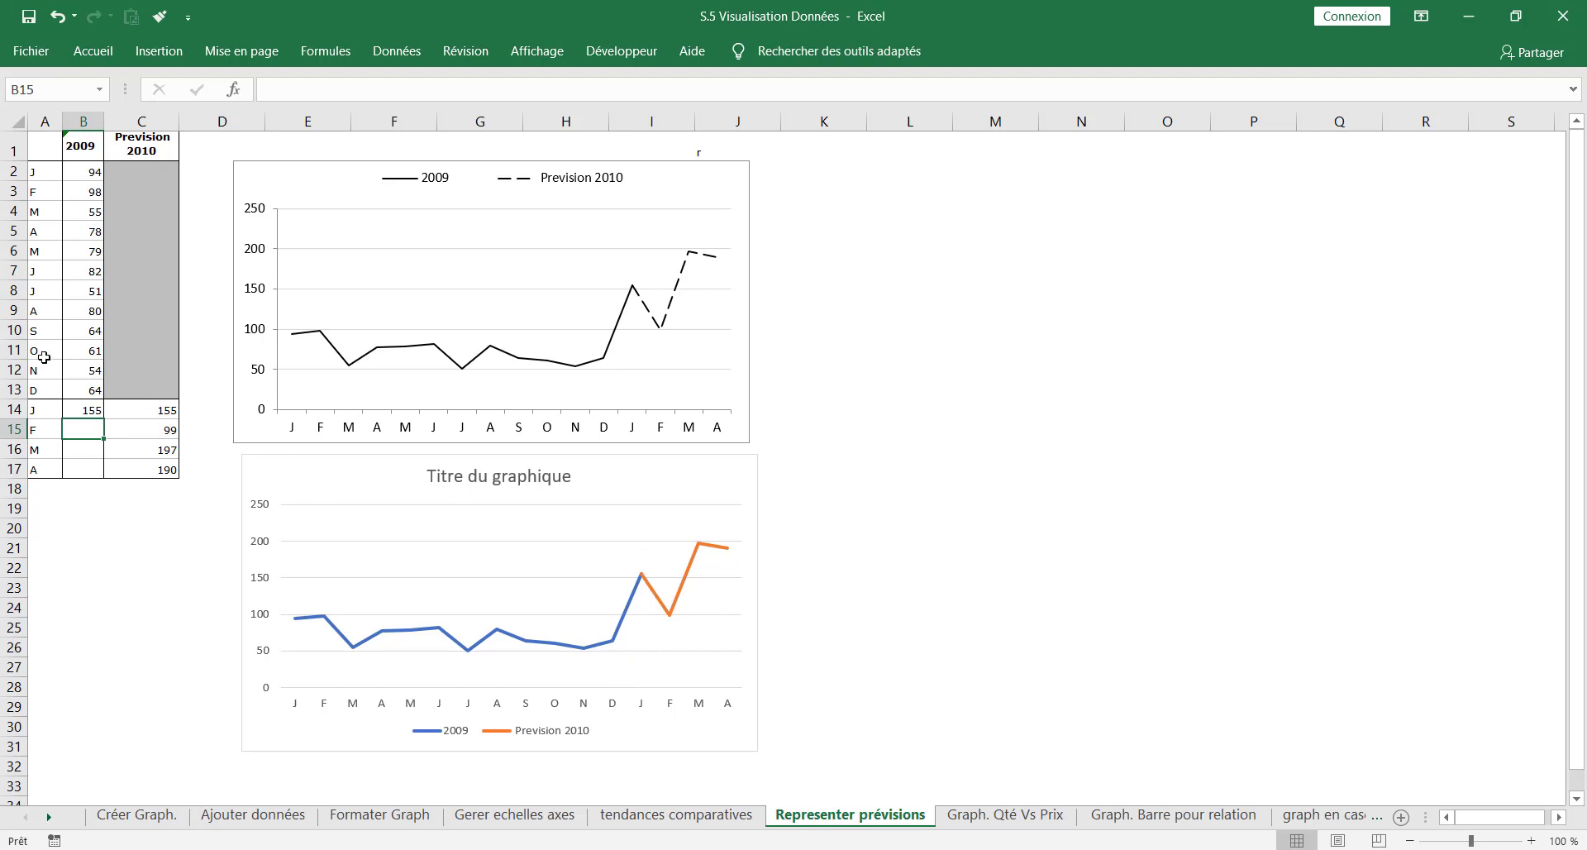
click(91, 407)
key(Delete)
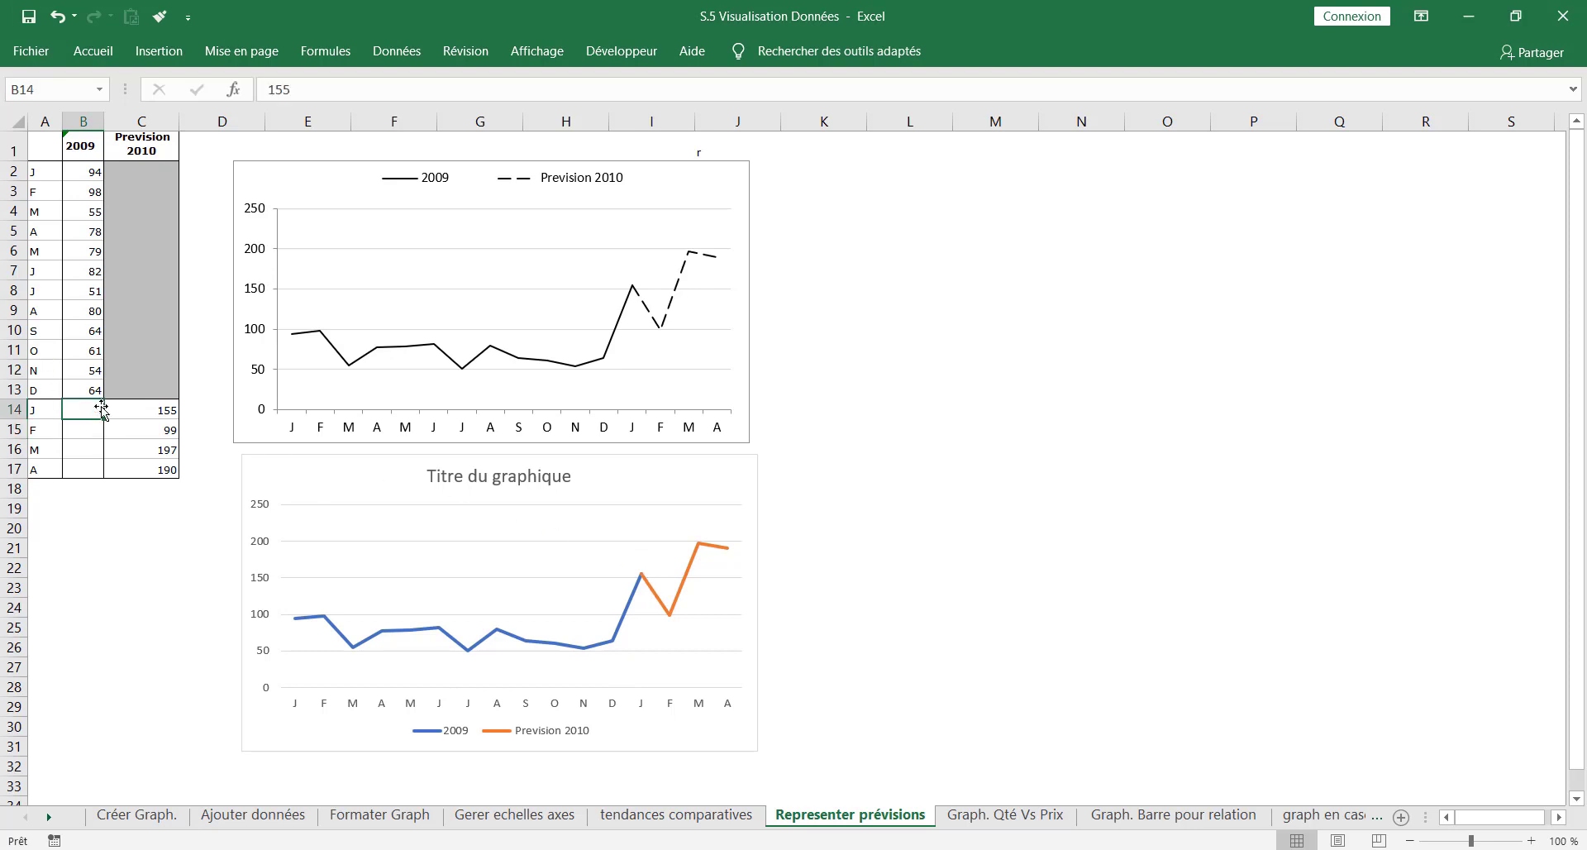
Step: Enter 64 in cell C13 of the Prevision 2010 column to connect the forecast line to the 2009 line
click(148, 388)
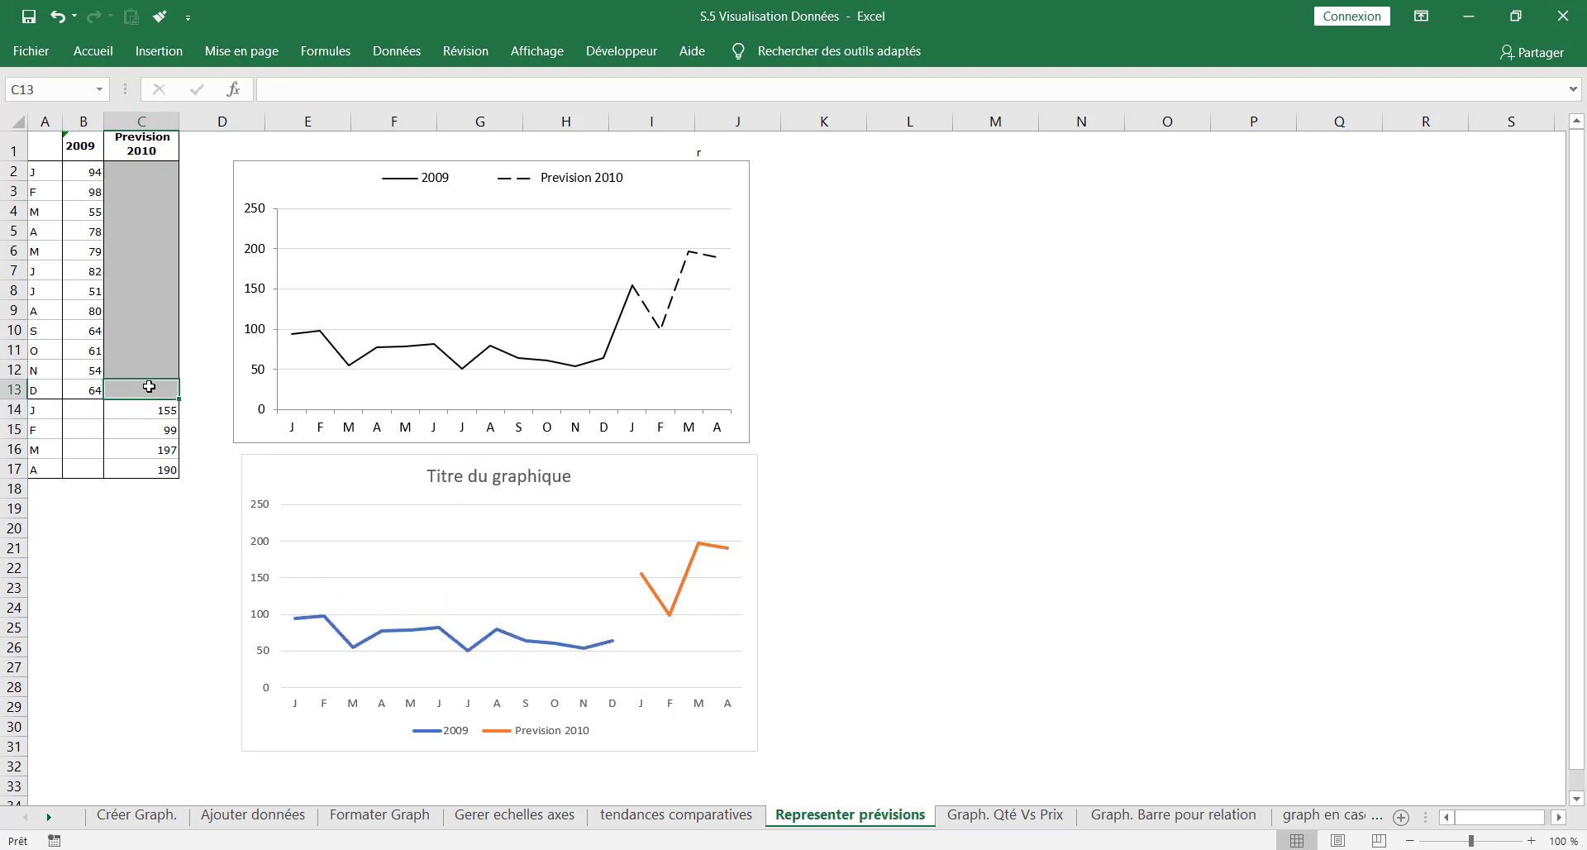
text(64)
key(Return)
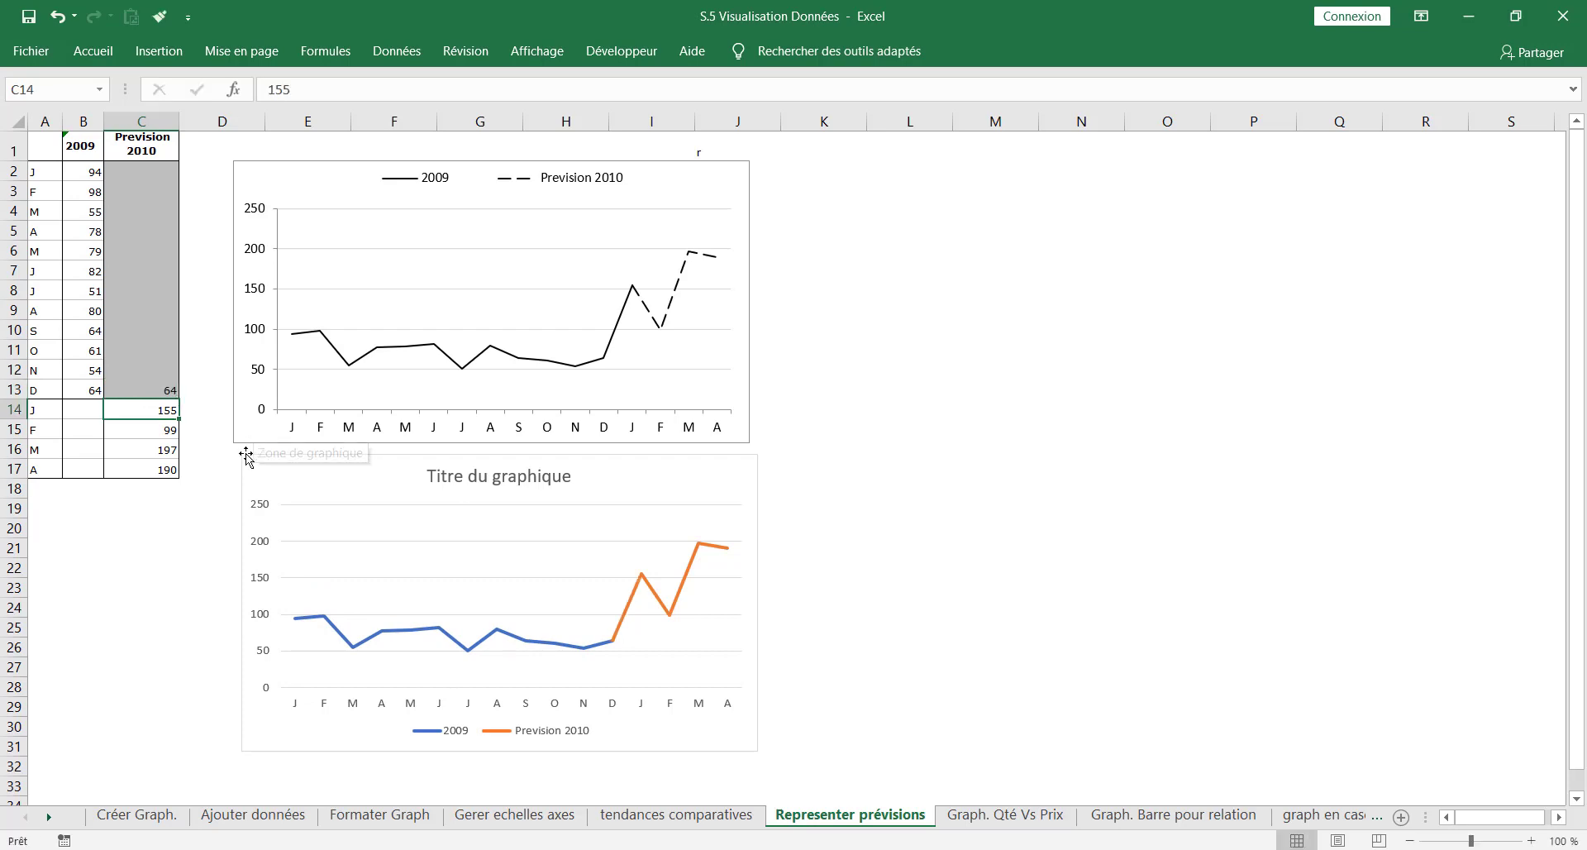
Step: Hide the value in cell C13 by setting its font colour to the same grey as the cell's fill
click(151, 388)
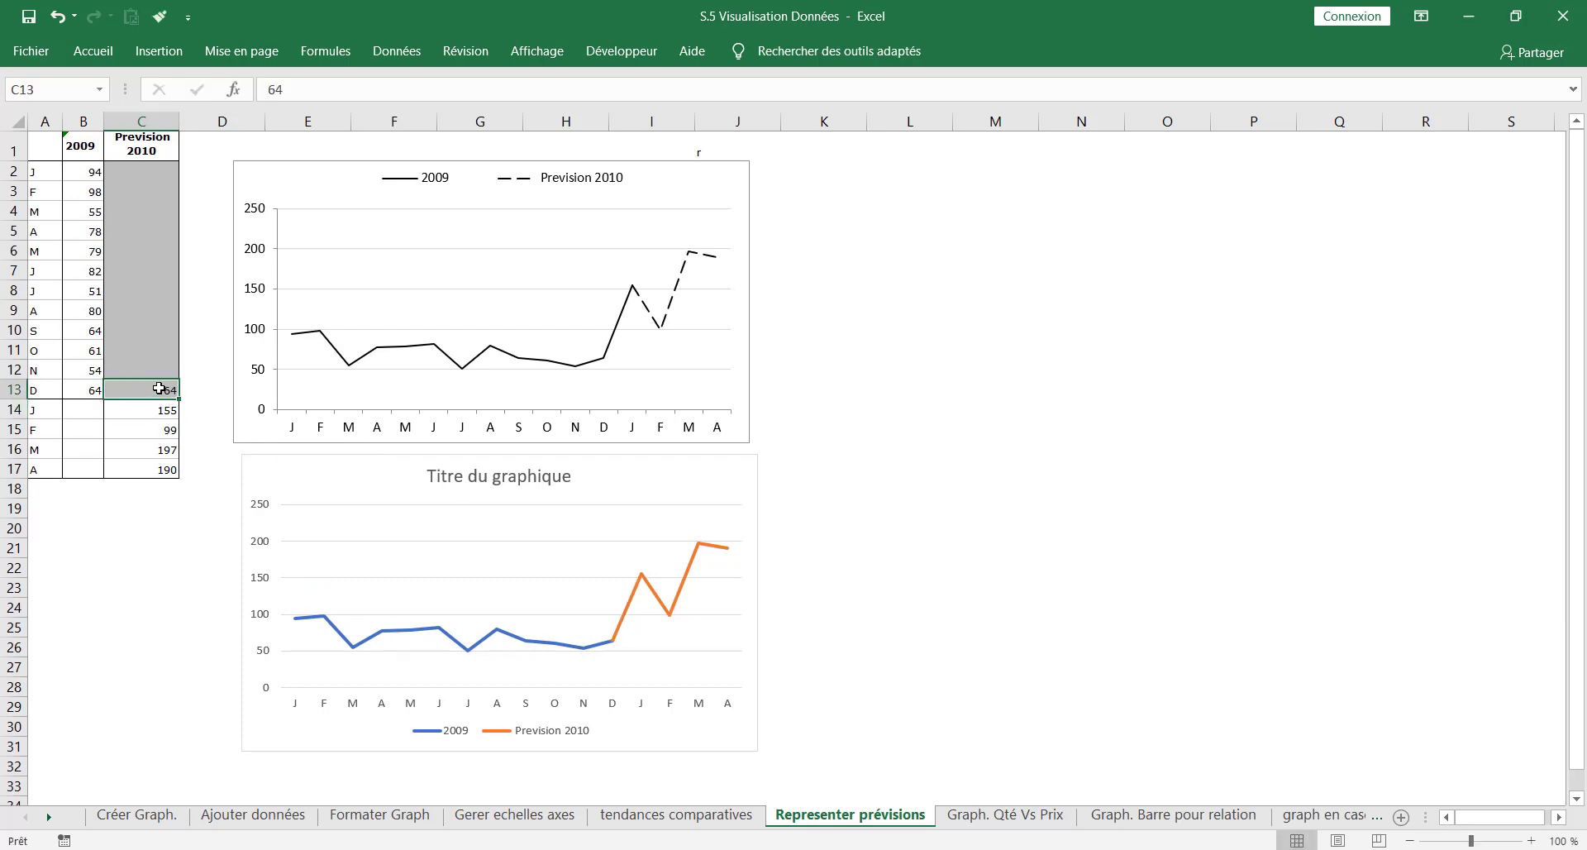
click(98, 52)
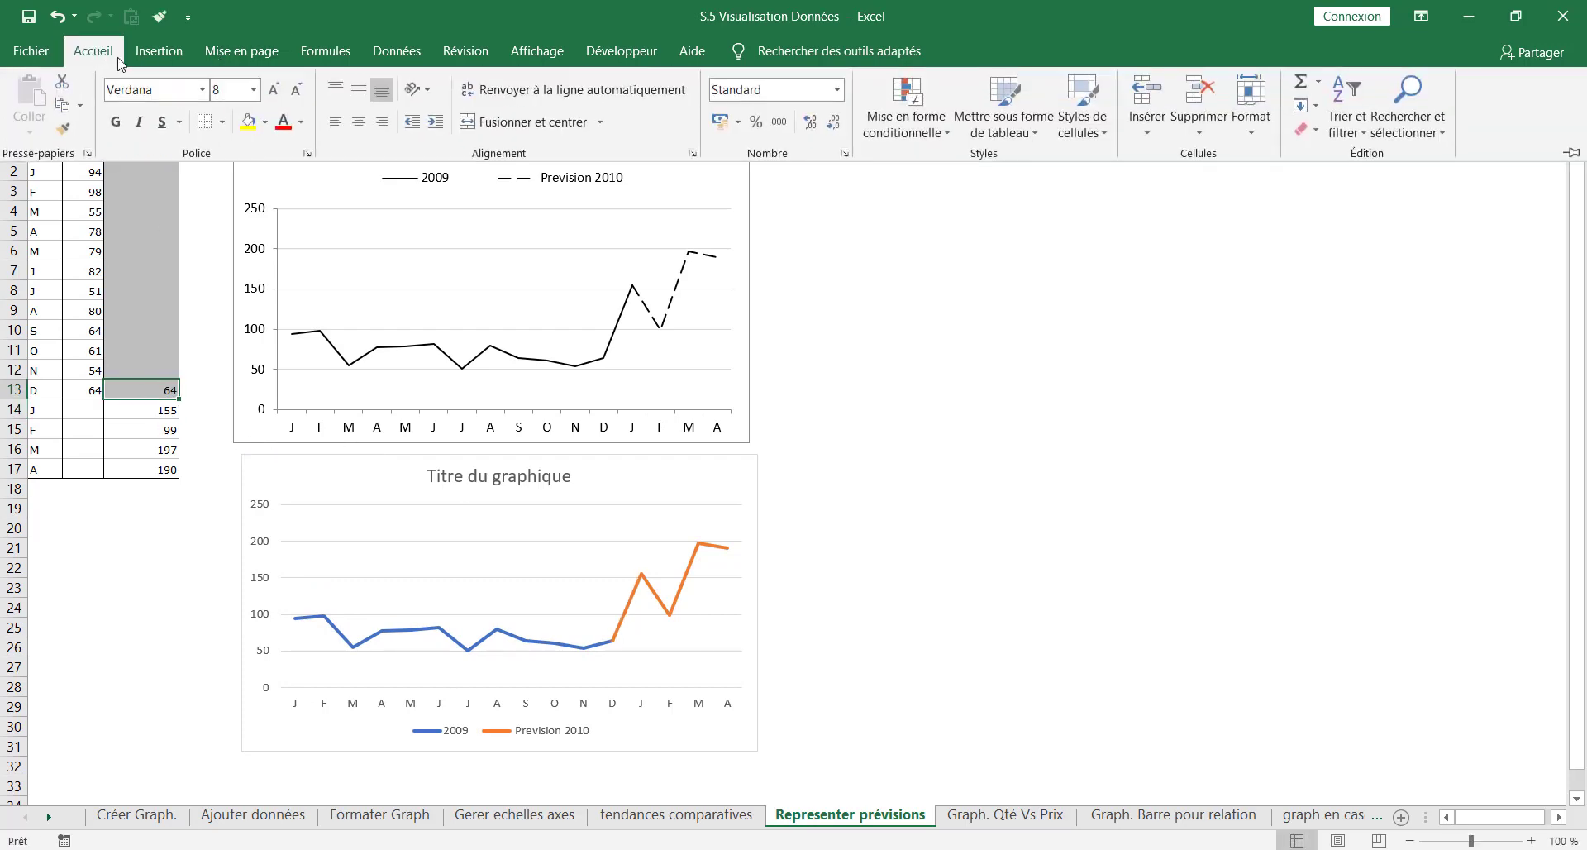
click(301, 123)
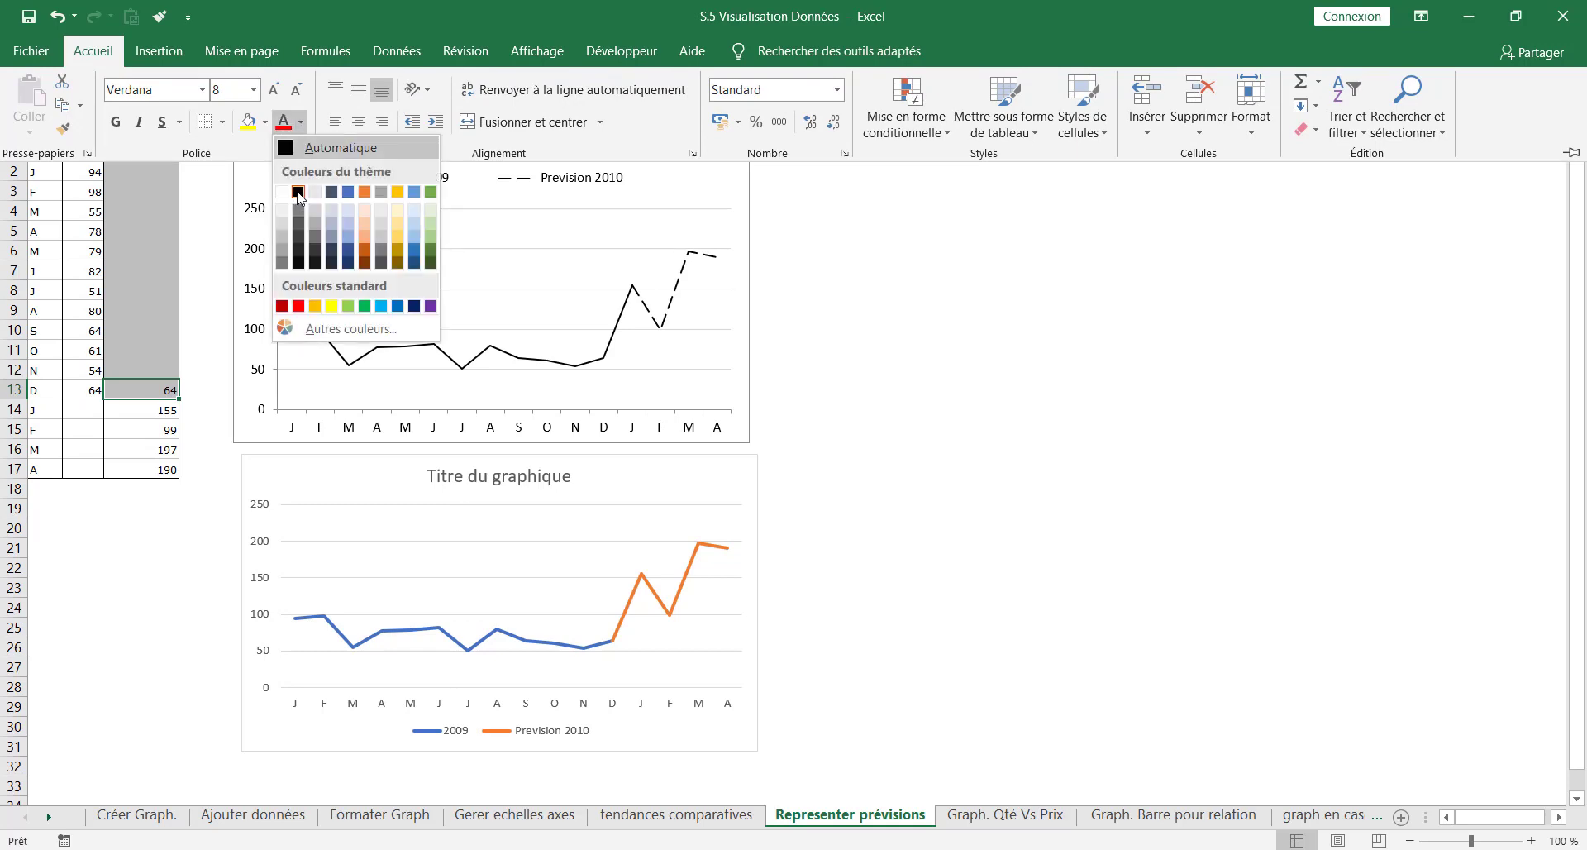
click(280, 241)
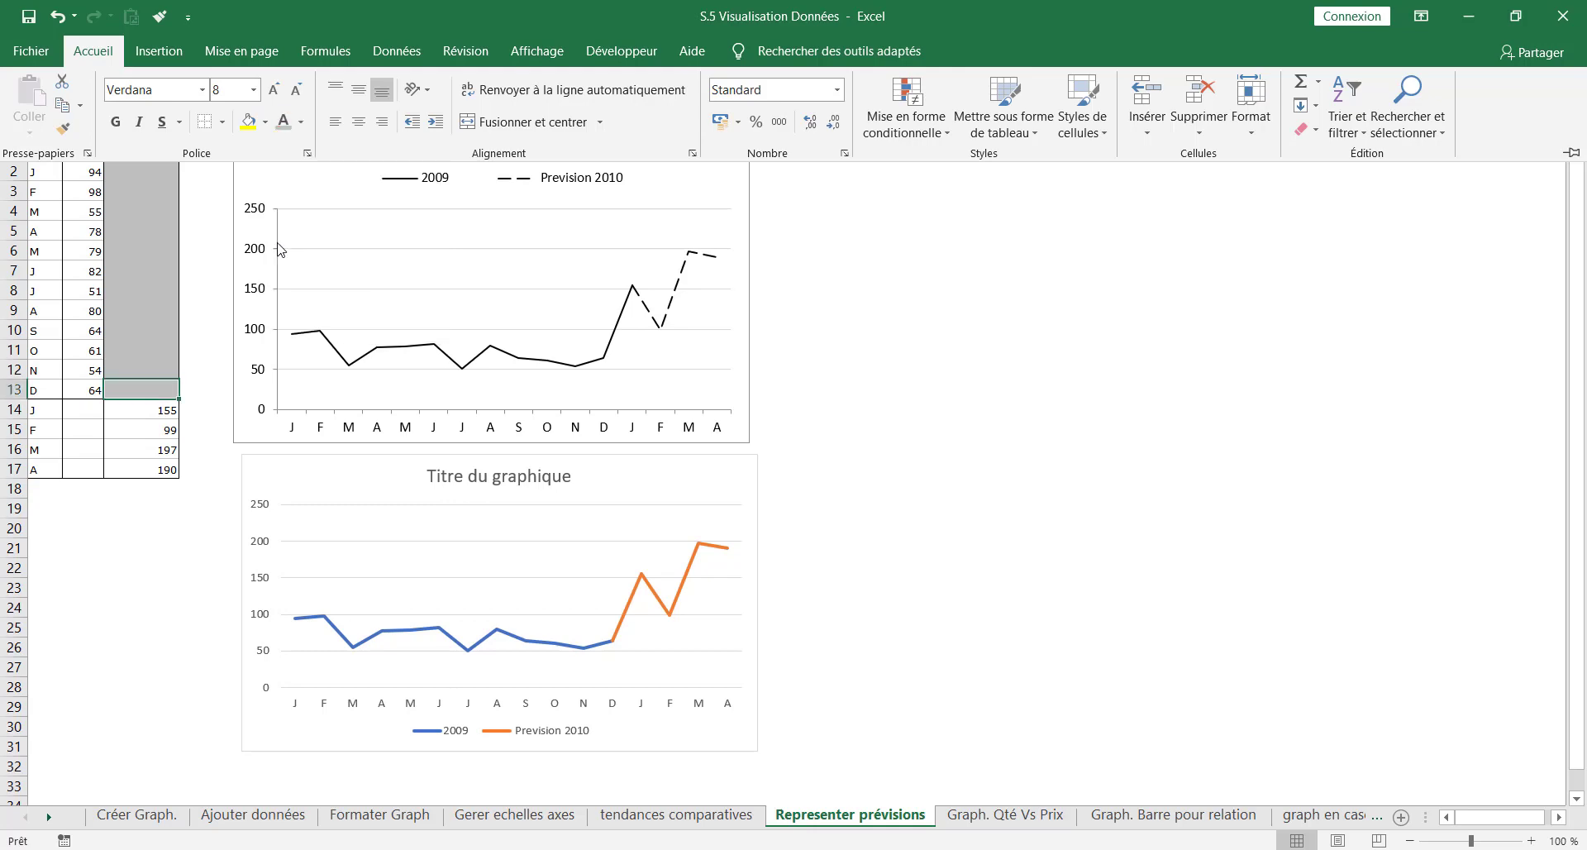
click(168, 624)
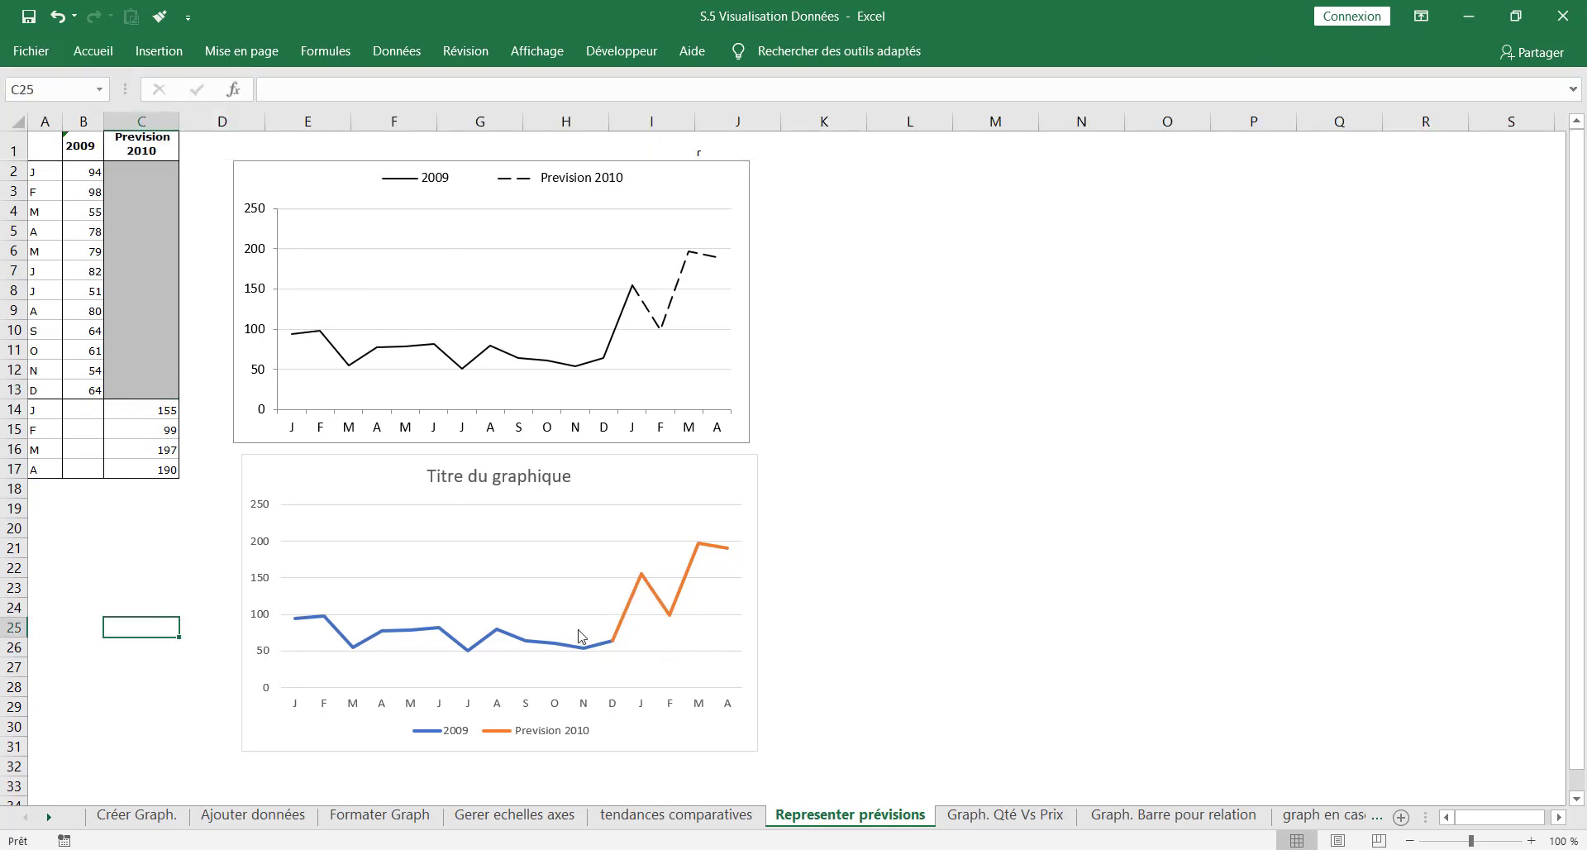
Step: Format the 2009 series in the new chart as a dark grey solid line with a width of 1.75 pt
click(344, 638)
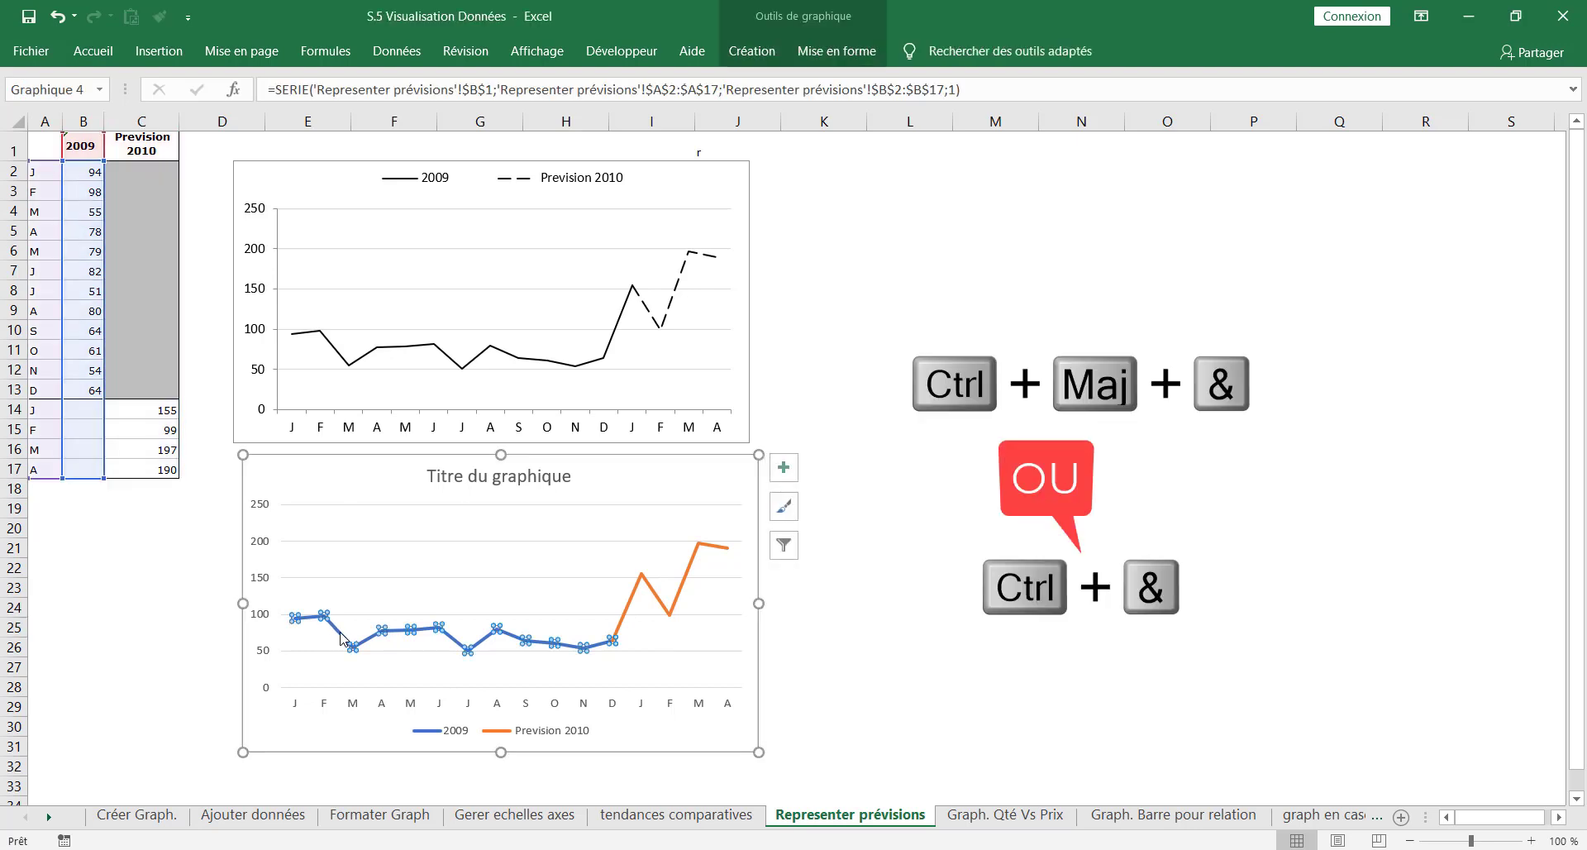
key(ctrl+1)
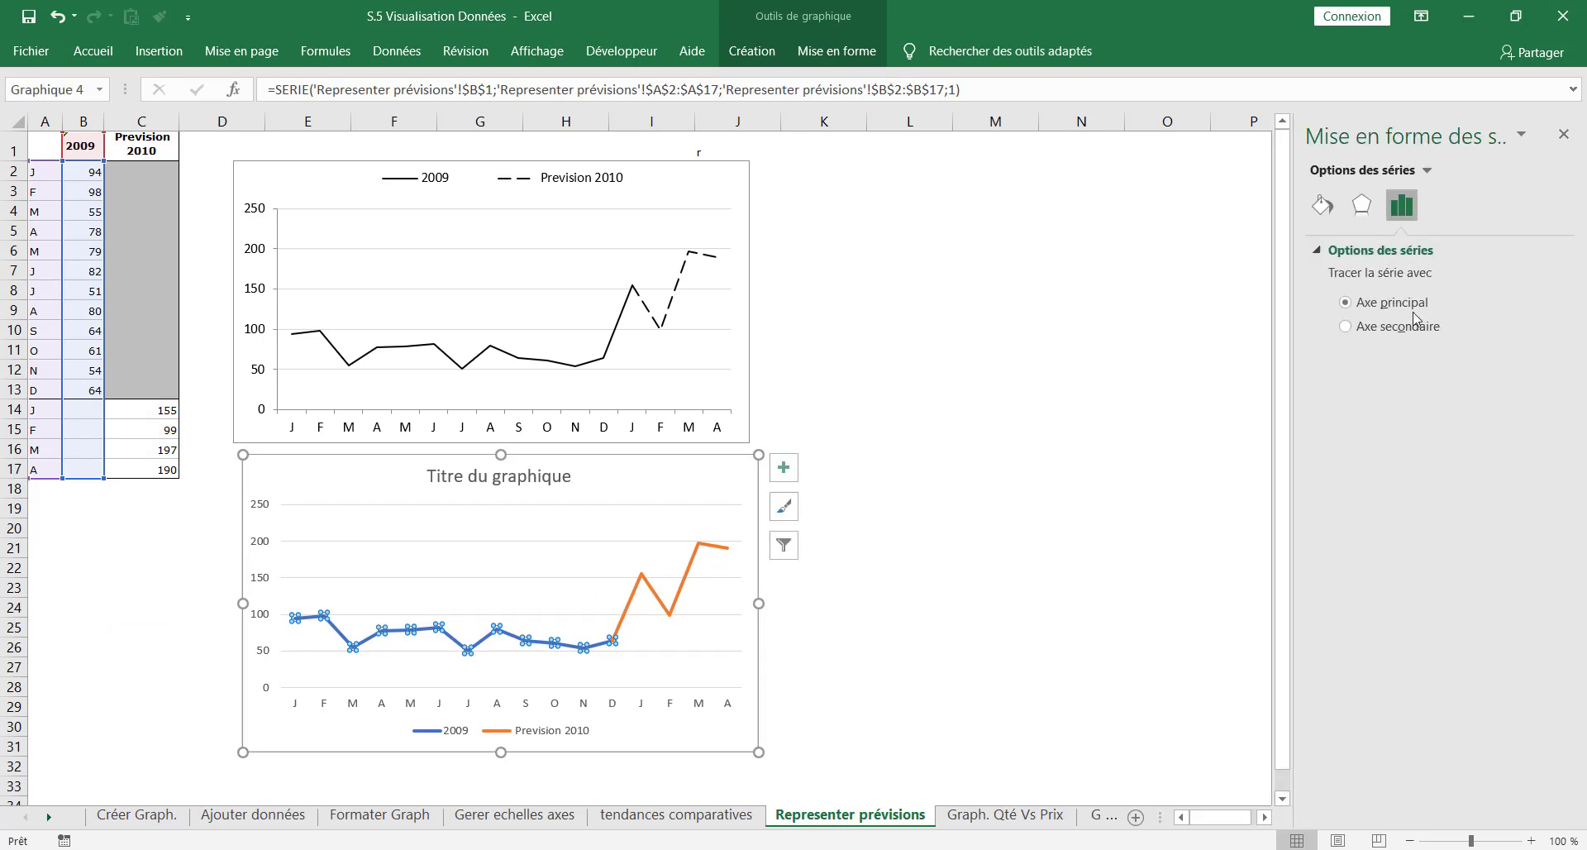
click(1323, 205)
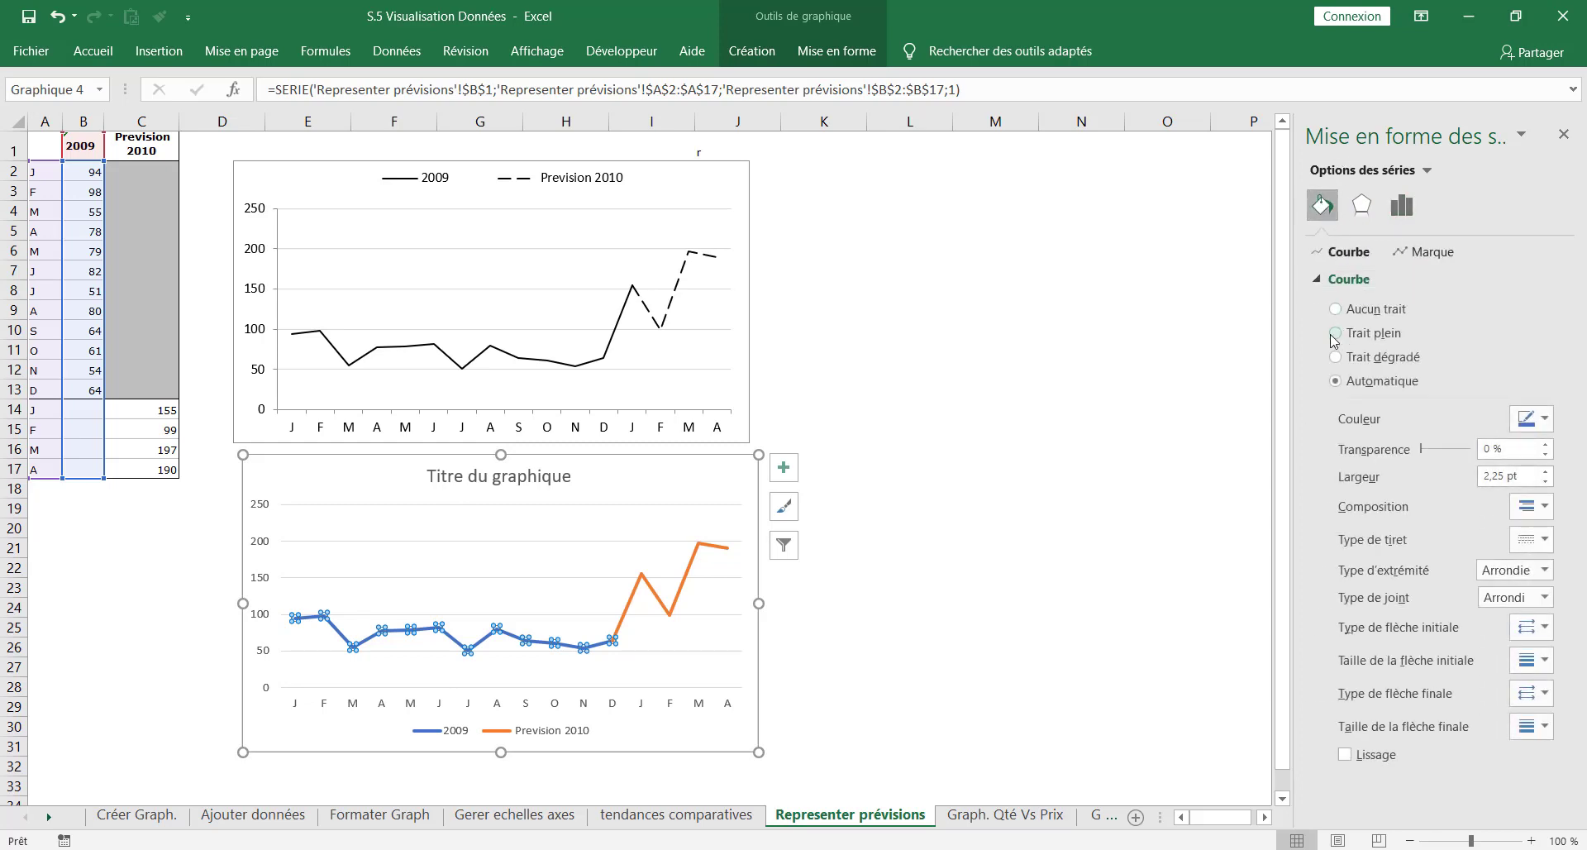
click(1539, 420)
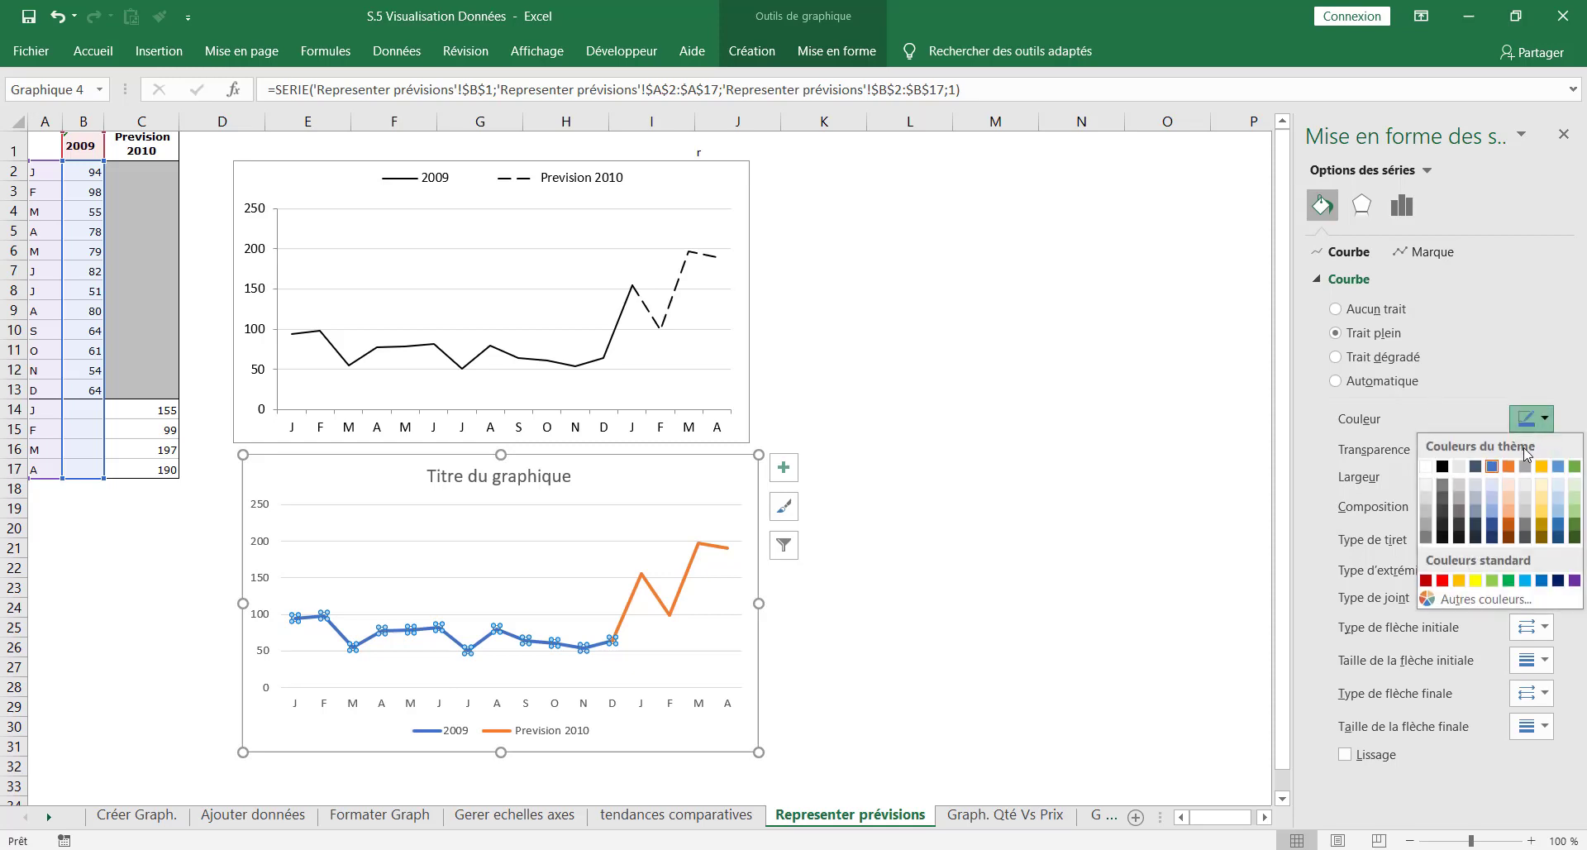
click(1443, 498)
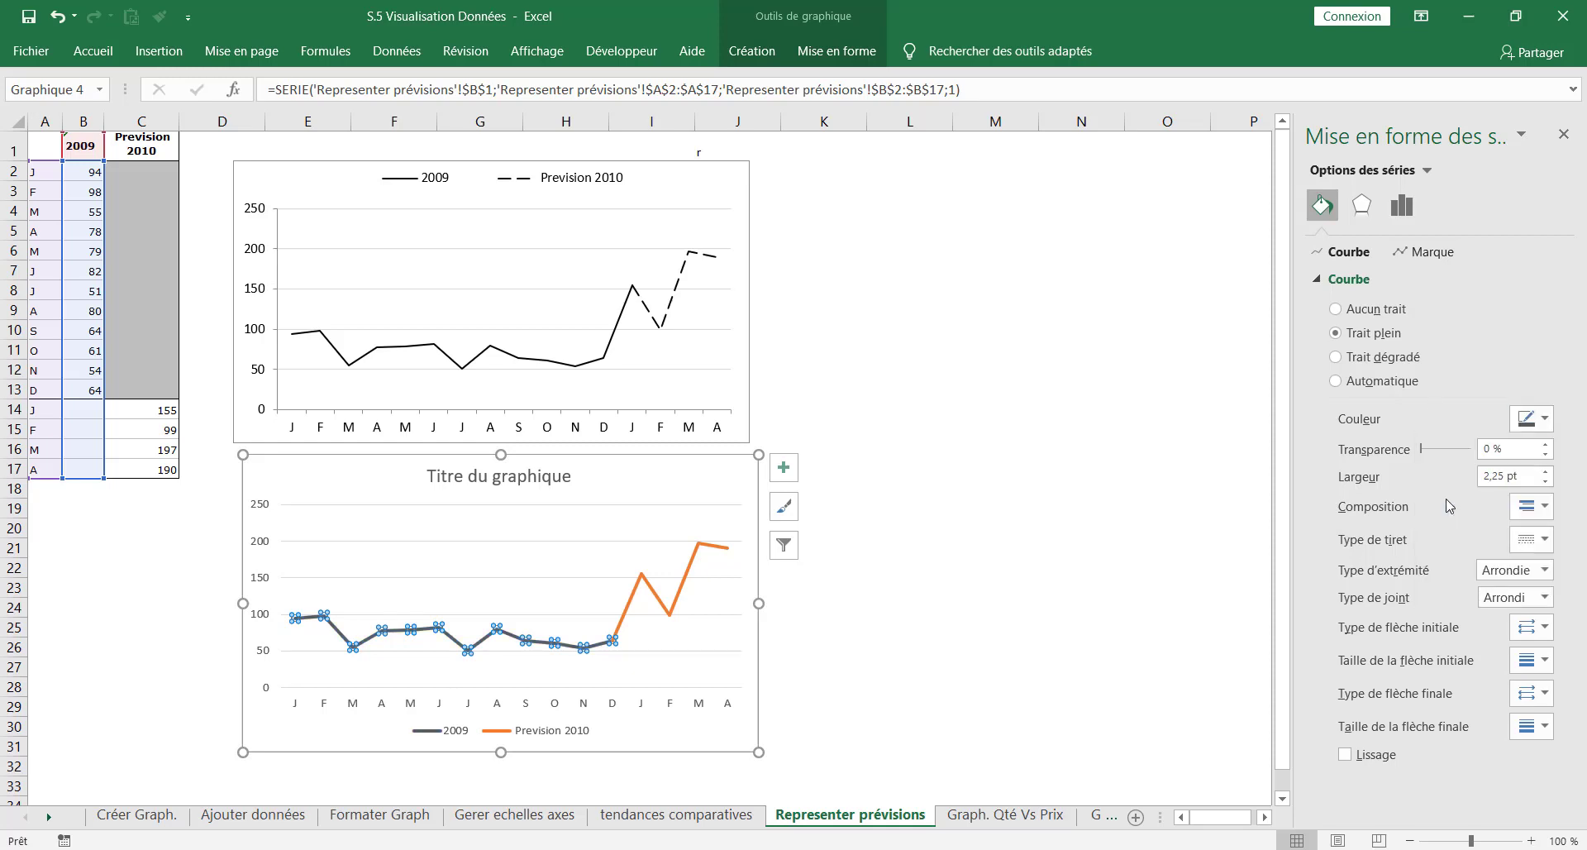
click(1546, 480)
click(1546, 480)
click(1545, 480)
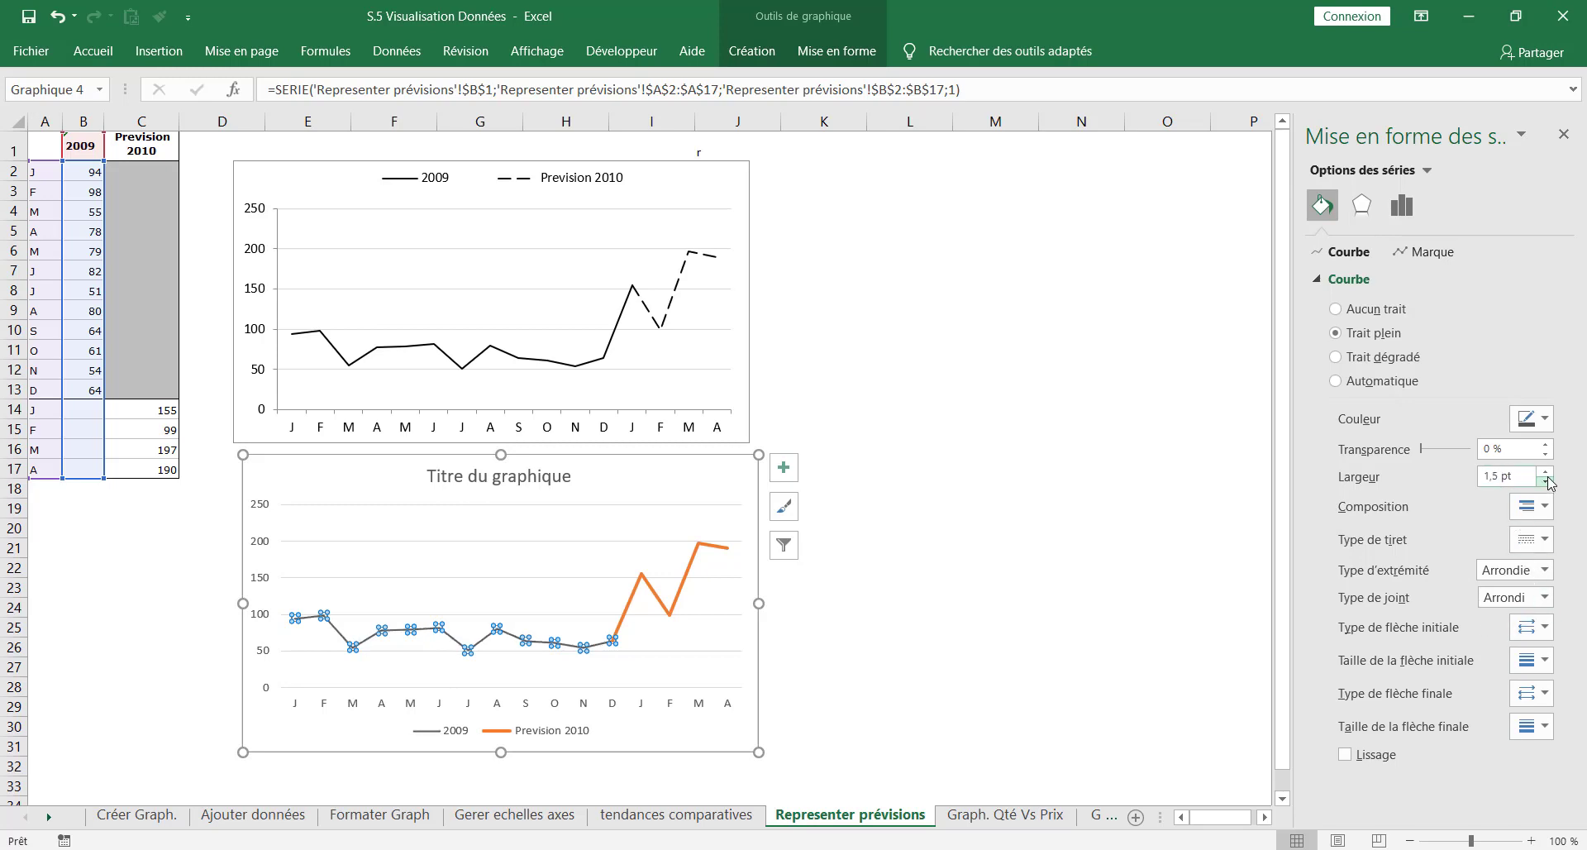
click(1545, 471)
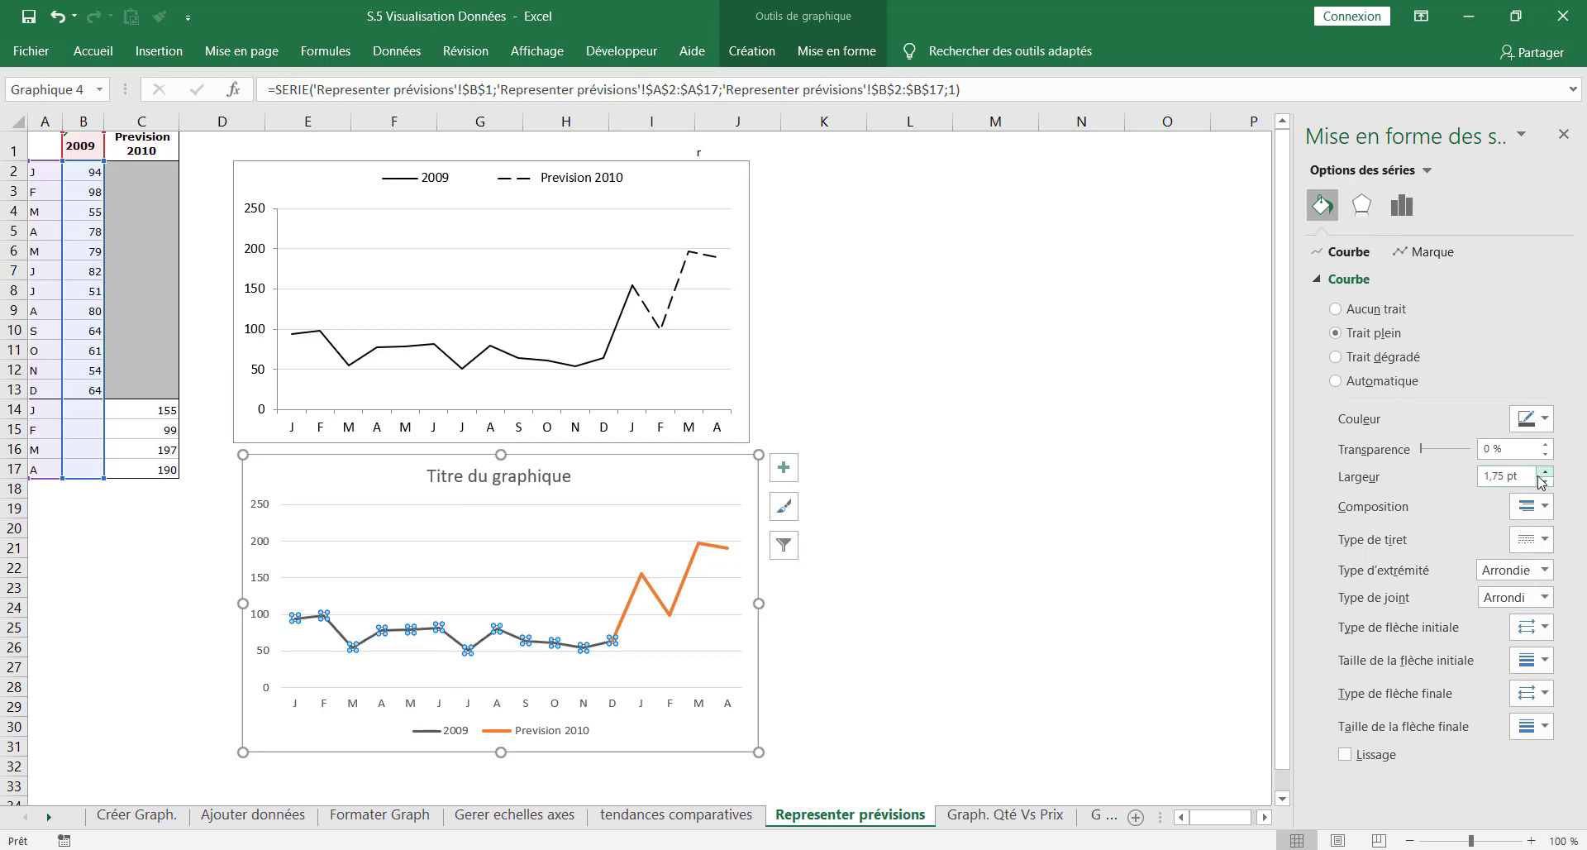
Step: Format the Prevision 2010 series as a dark grey dashed line with a width of 1.75 pt
click(634, 600)
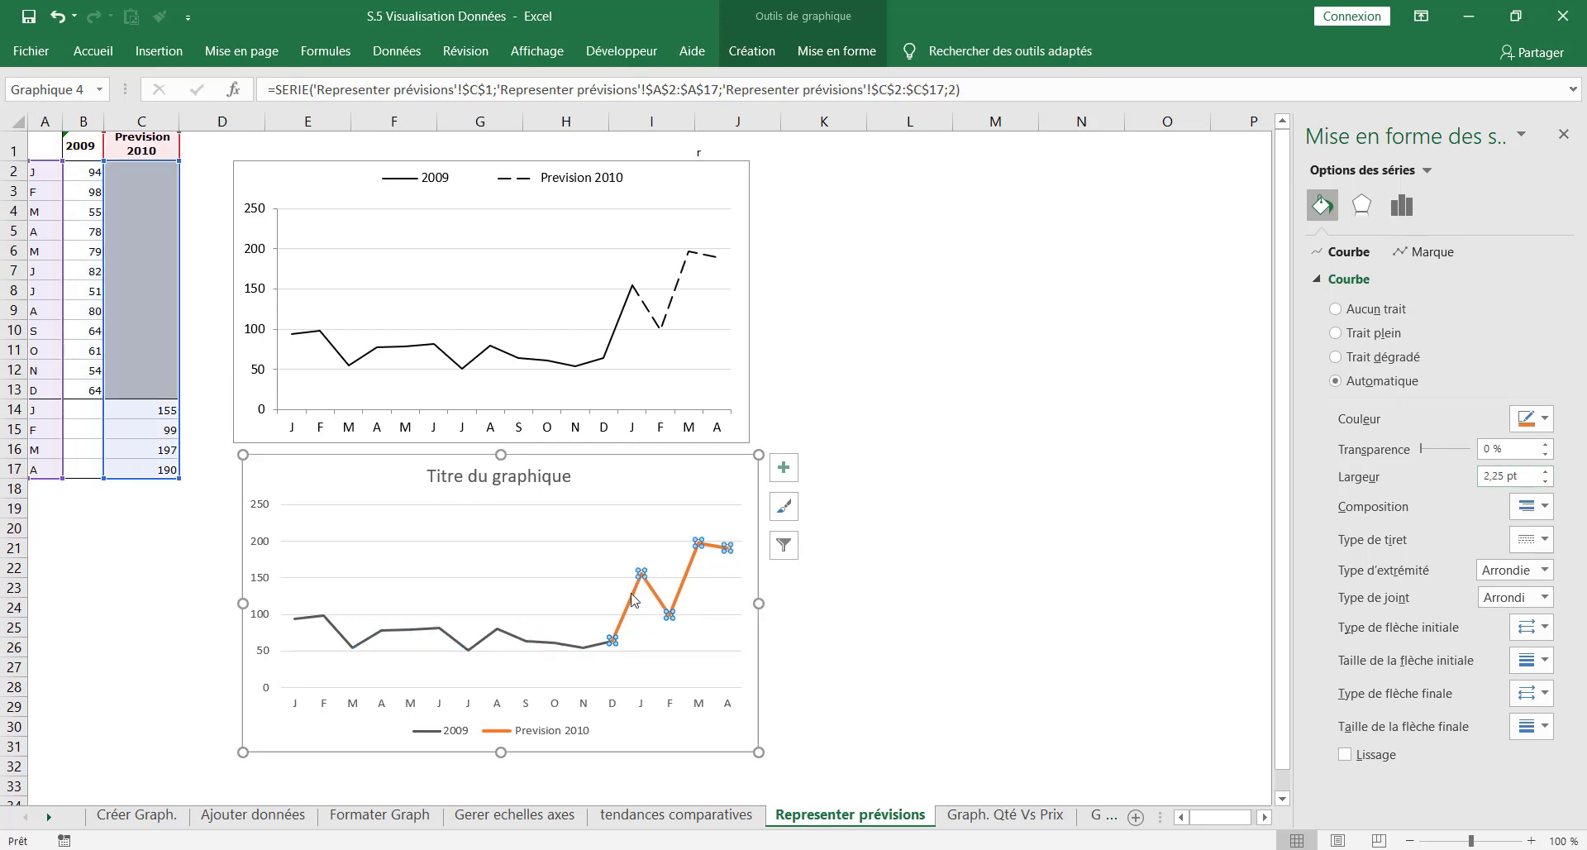
click(1545, 420)
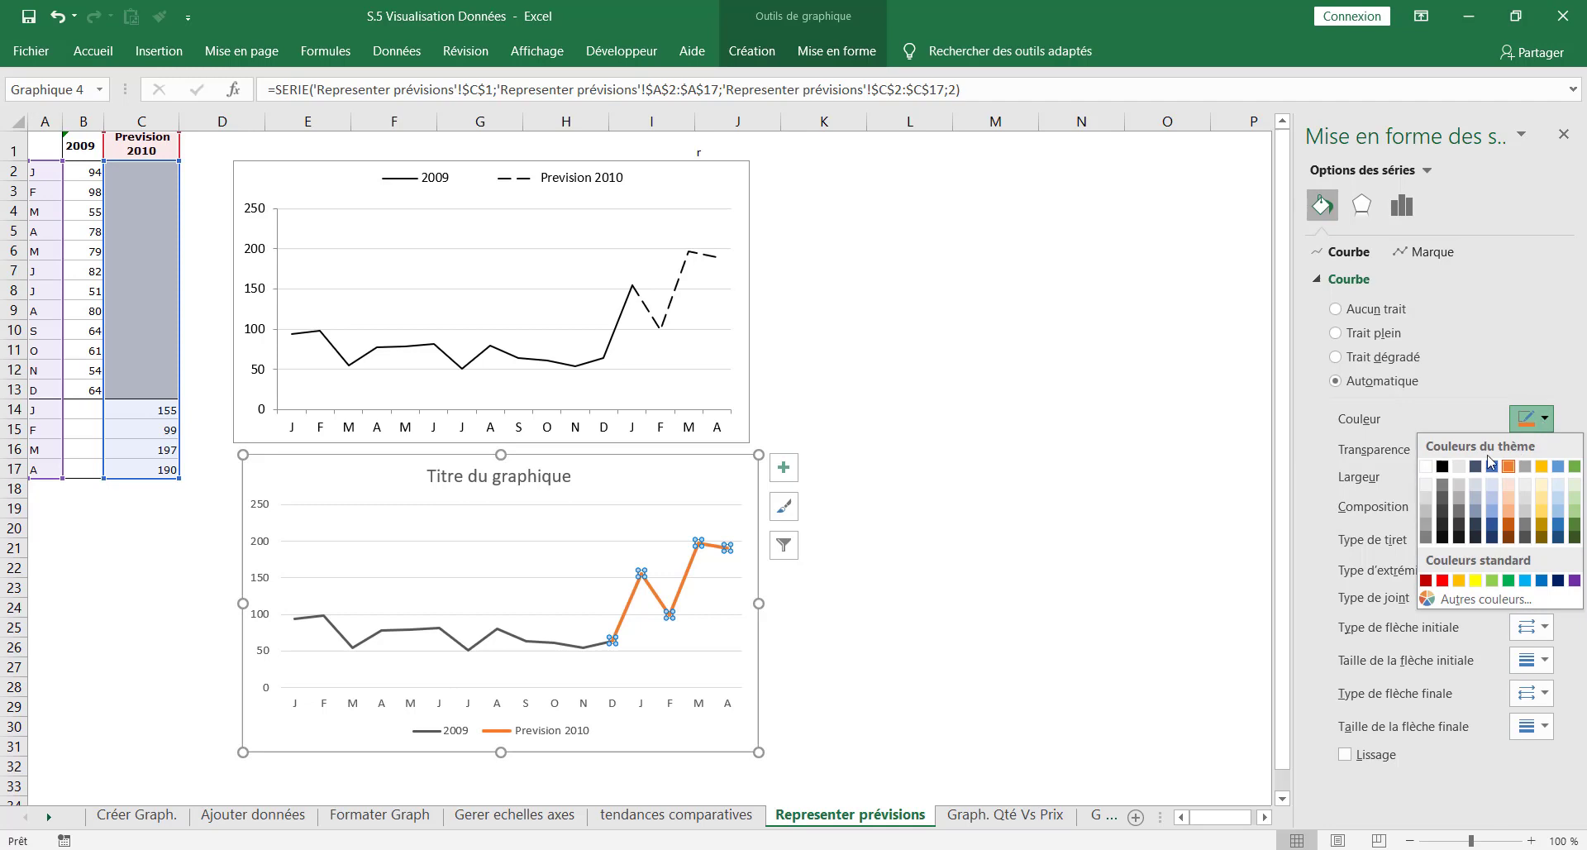
click(1443, 511)
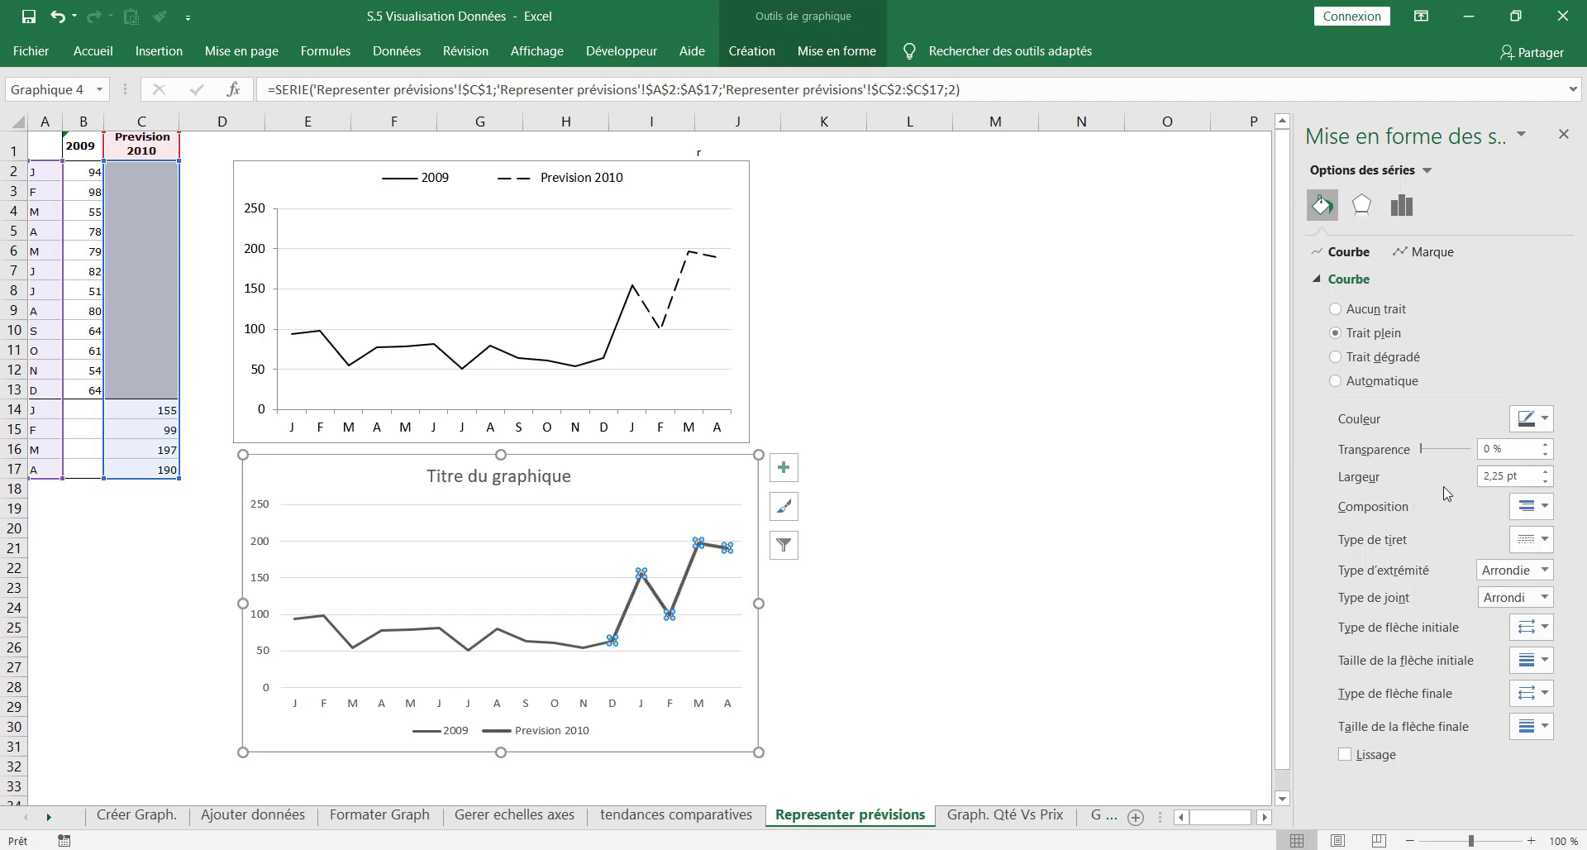
click(1545, 481)
click(1545, 481)
click(1547, 541)
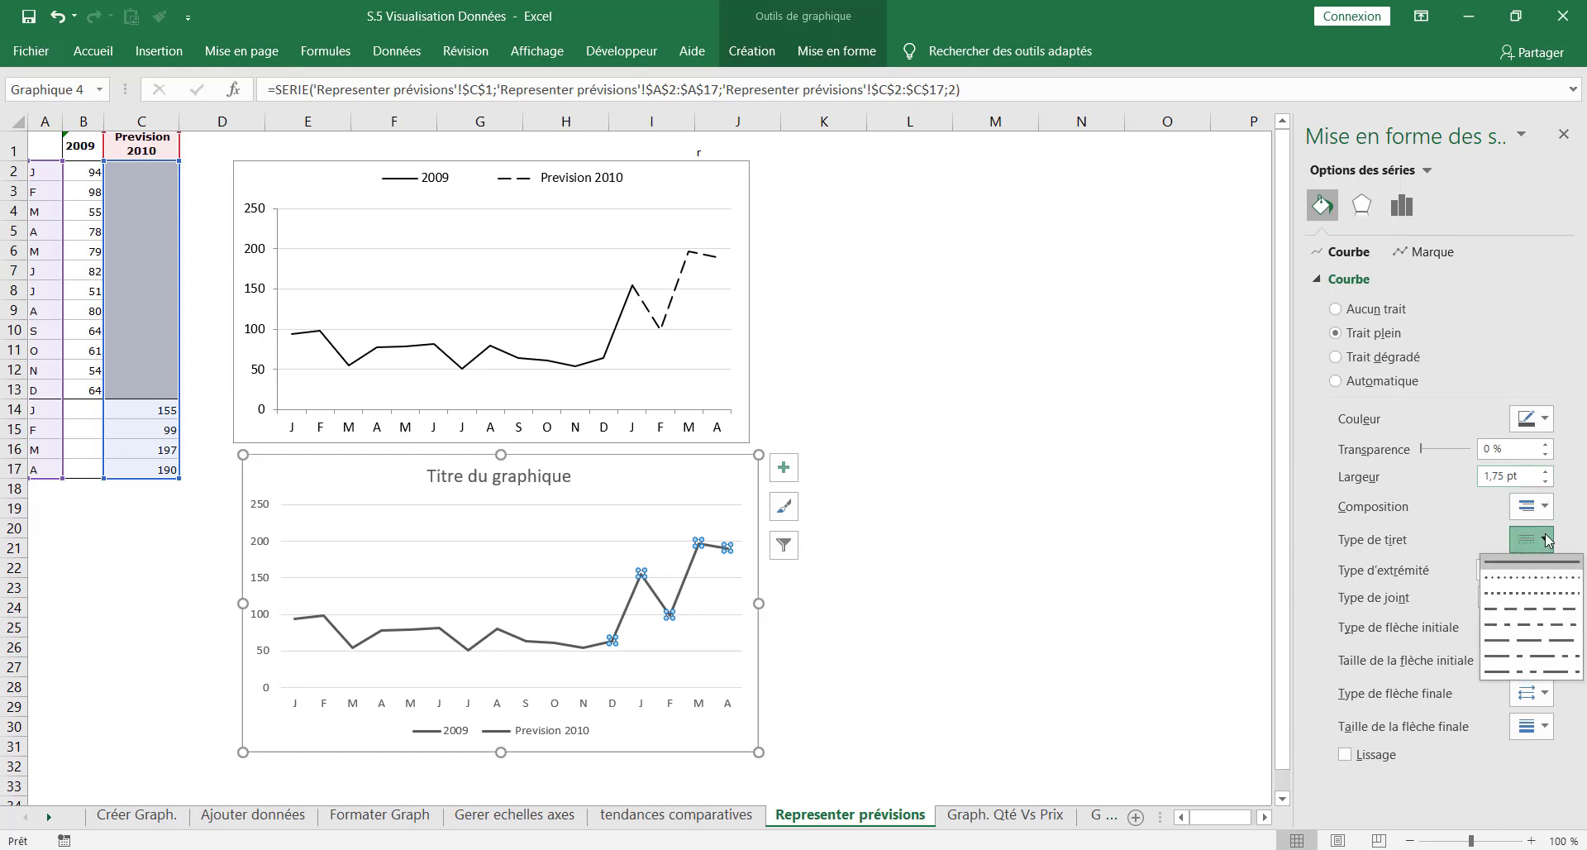
click(1527, 608)
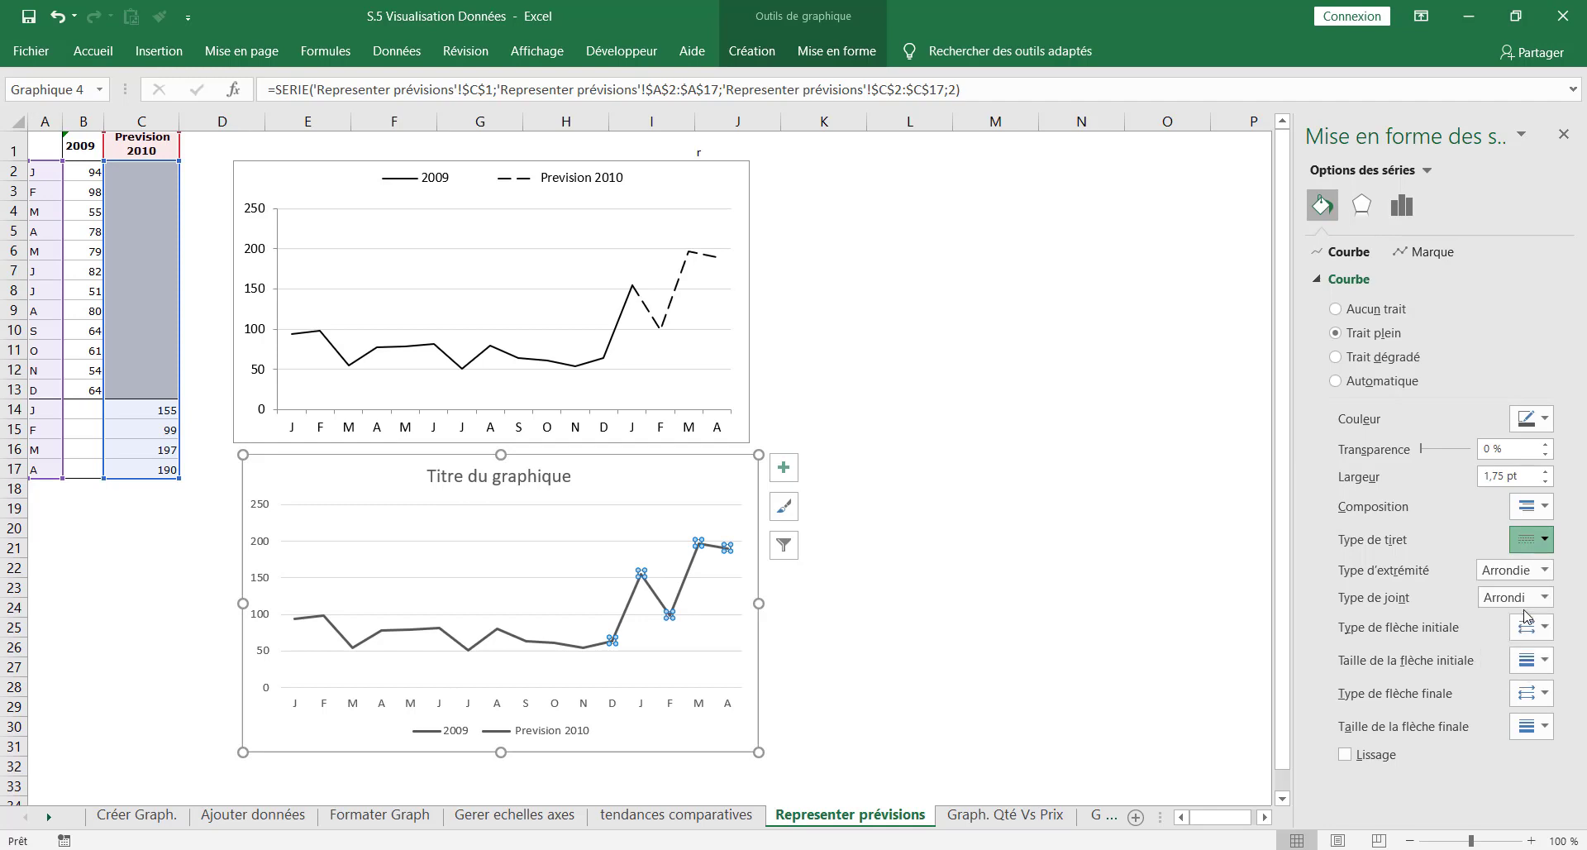
click(565, 517)
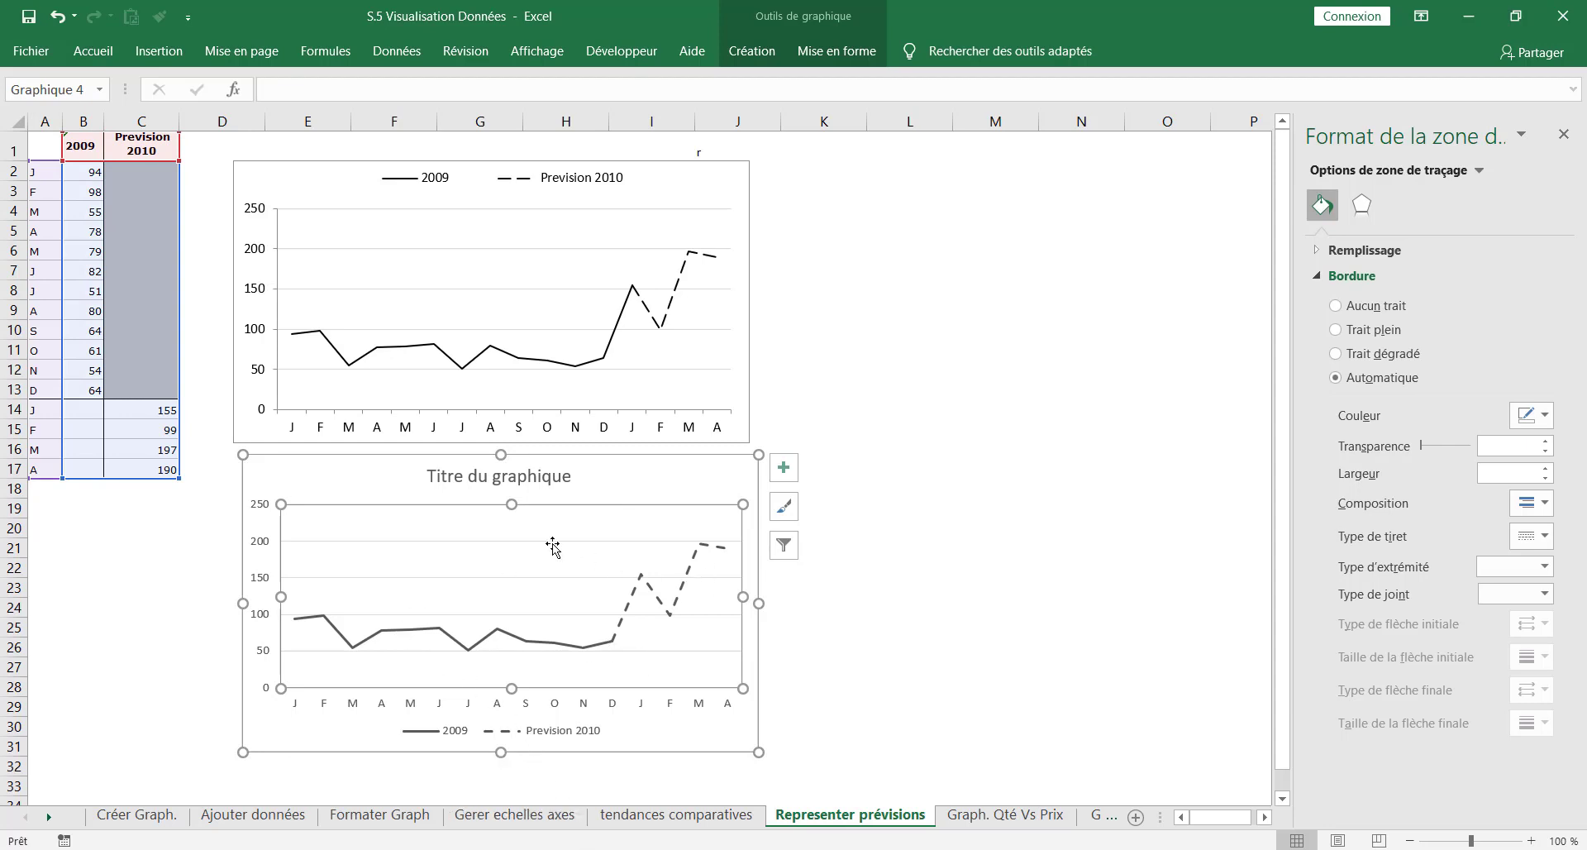
Step: Delete the placeholder title of the new chart
click(528, 479)
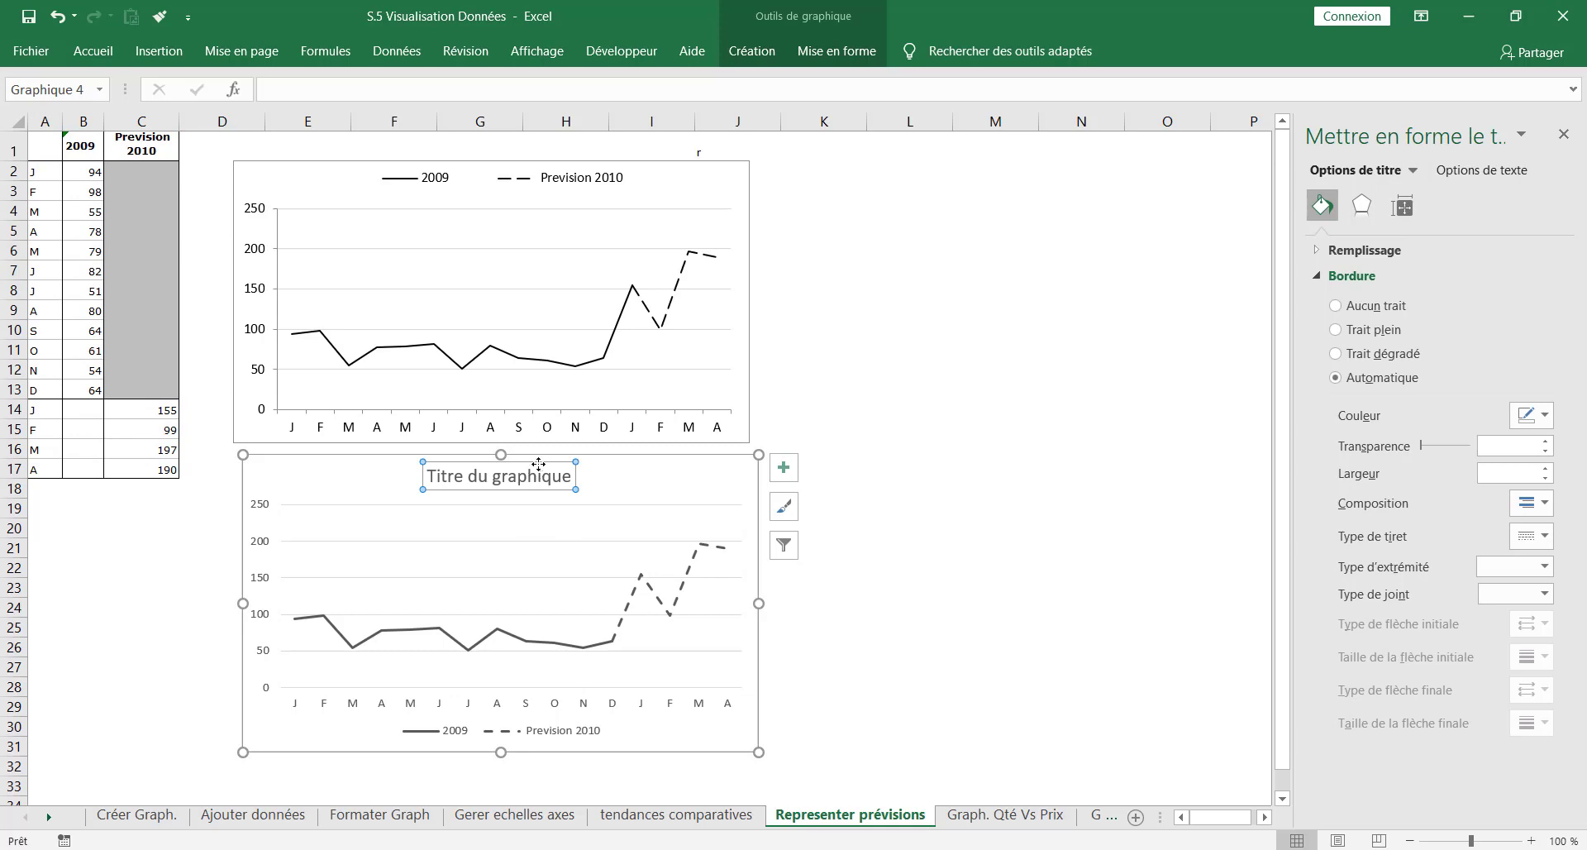
key(Delete)
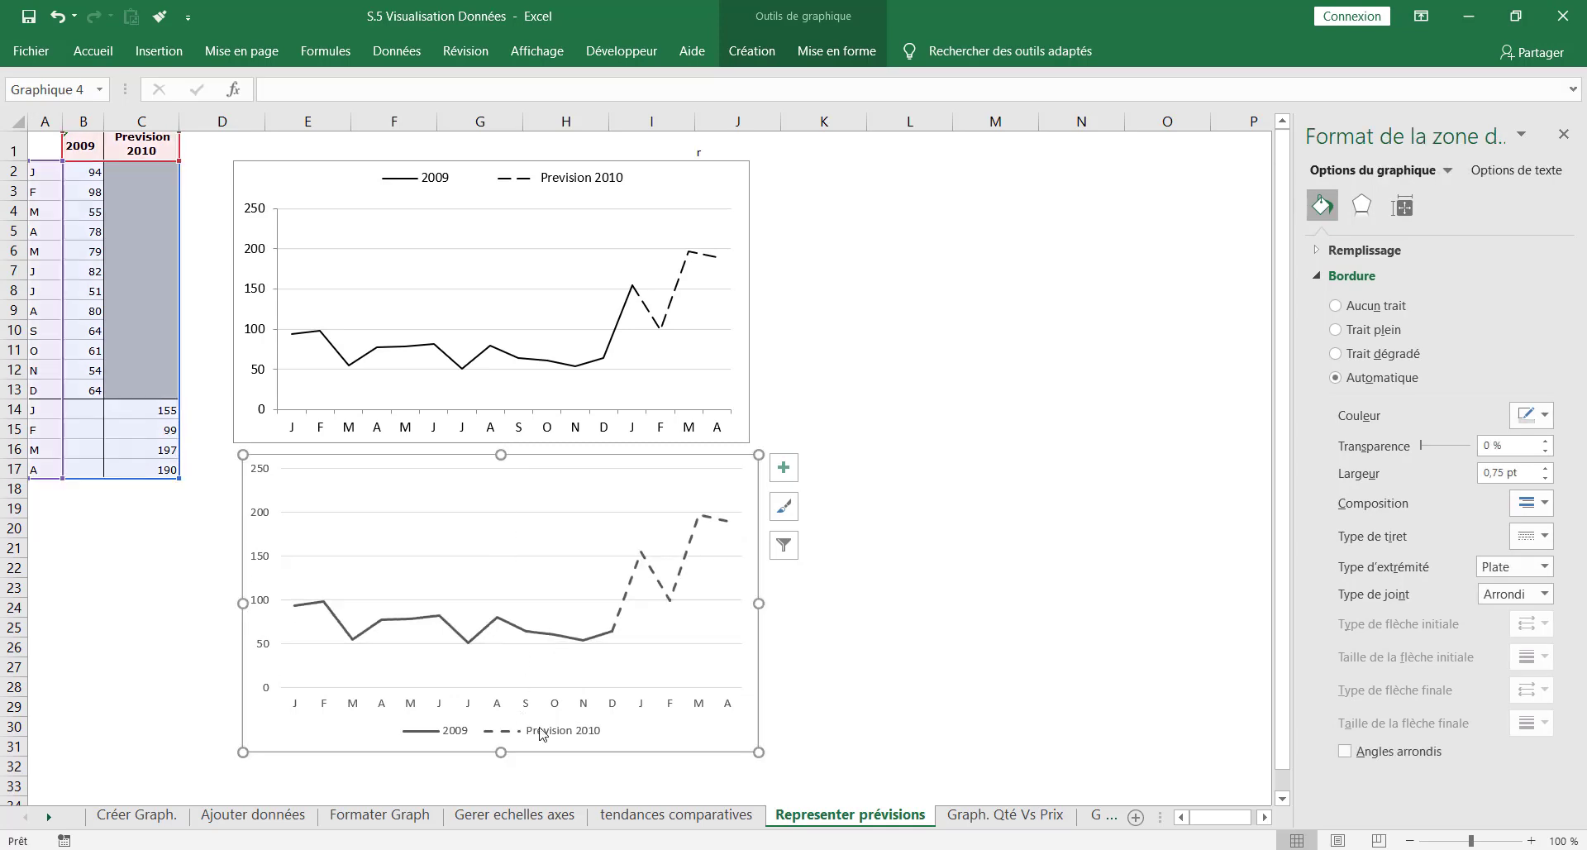
click(542, 734)
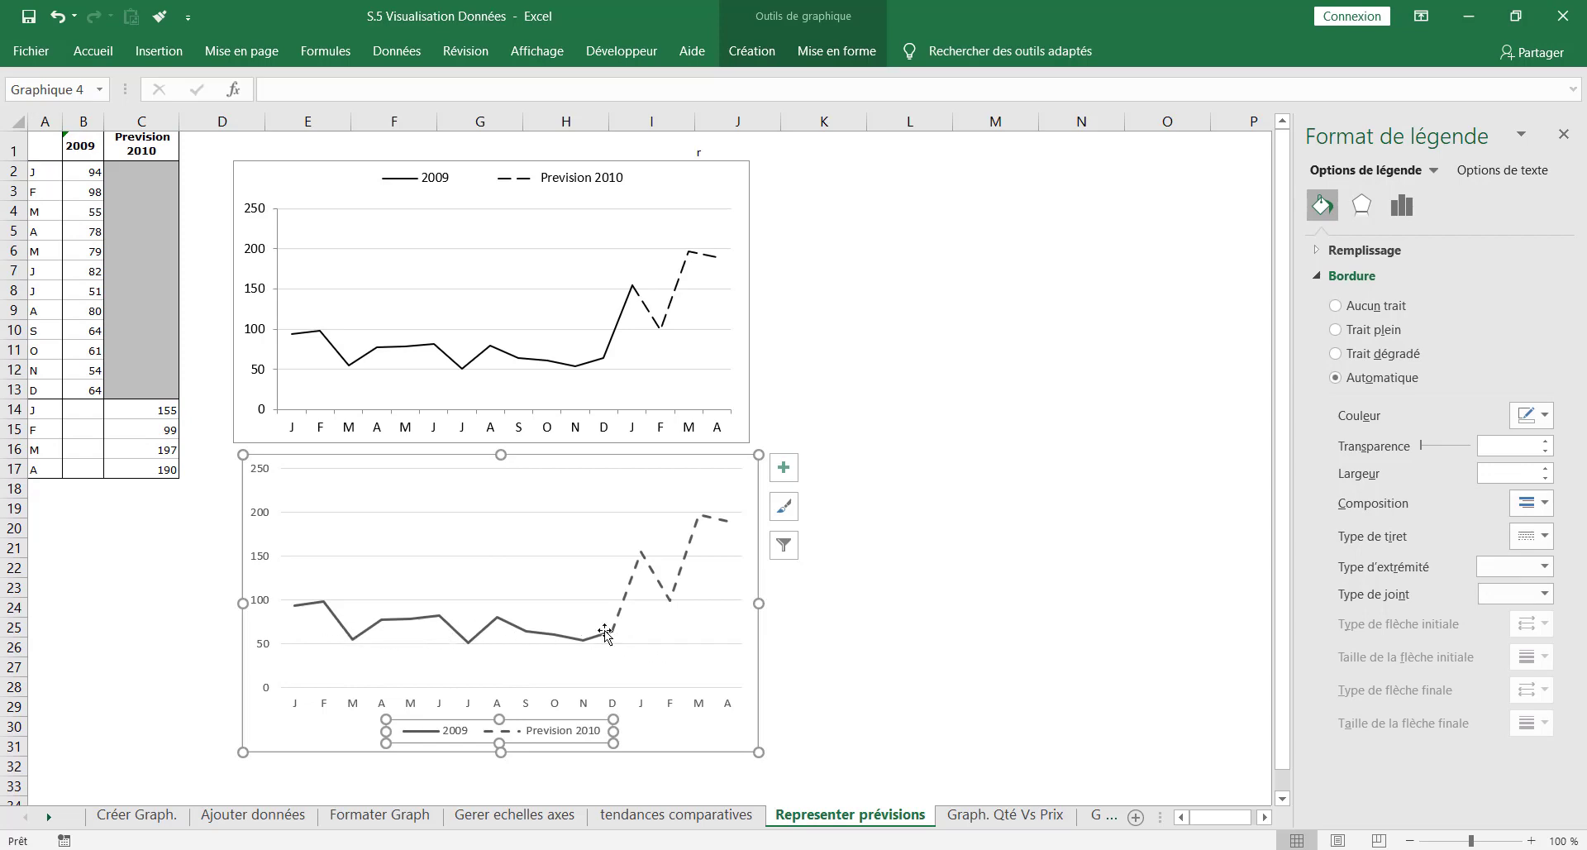
click(891, 565)
Step: Set the major tick marks of the new chart's vertical axis to À l'extérieur
click(267, 629)
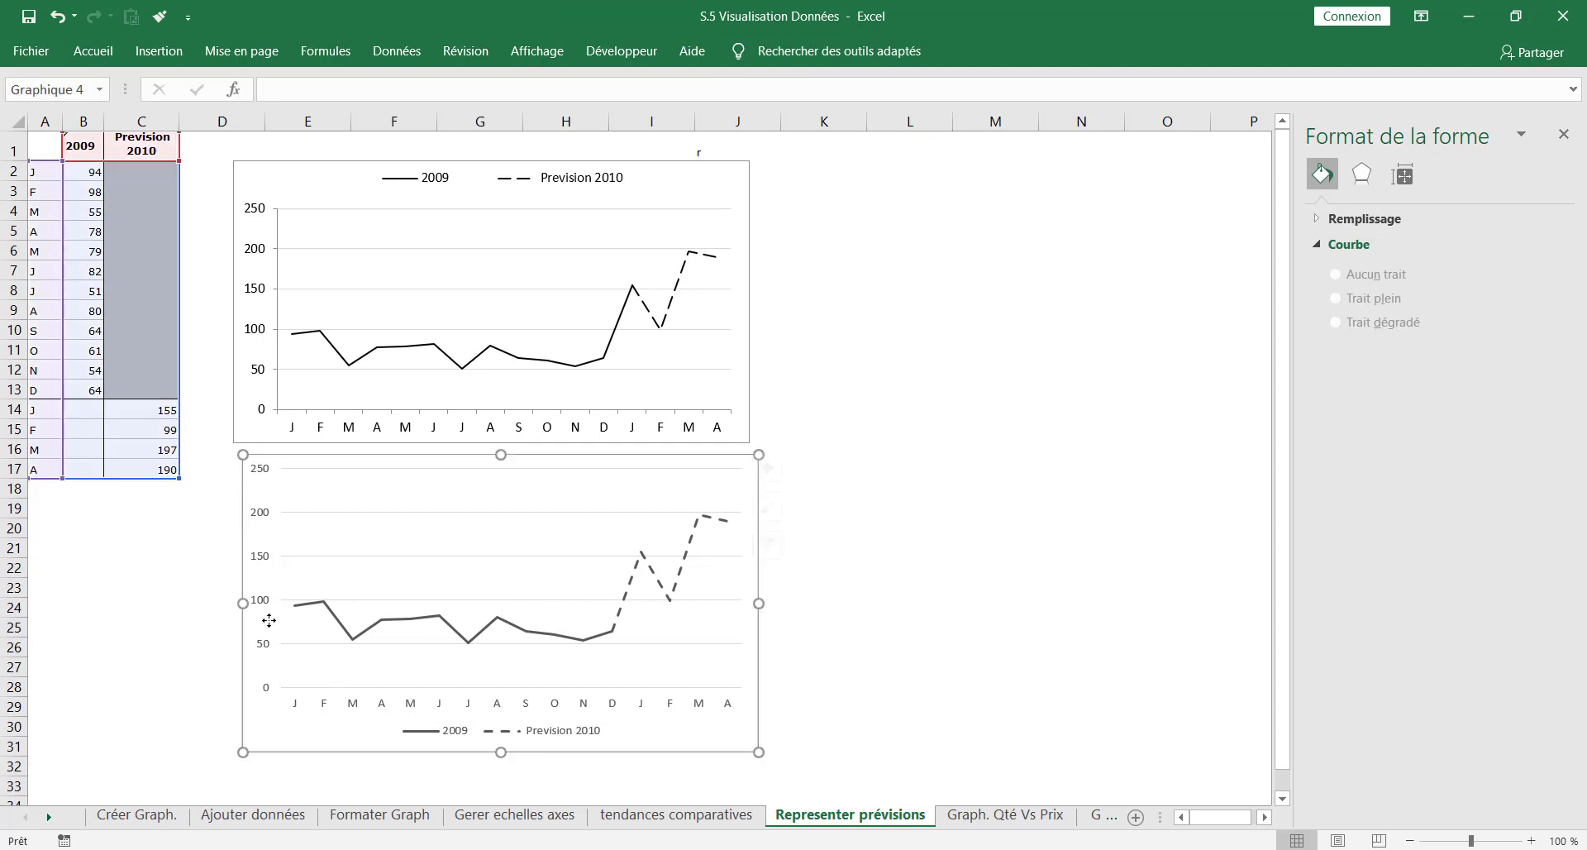
click(295, 541)
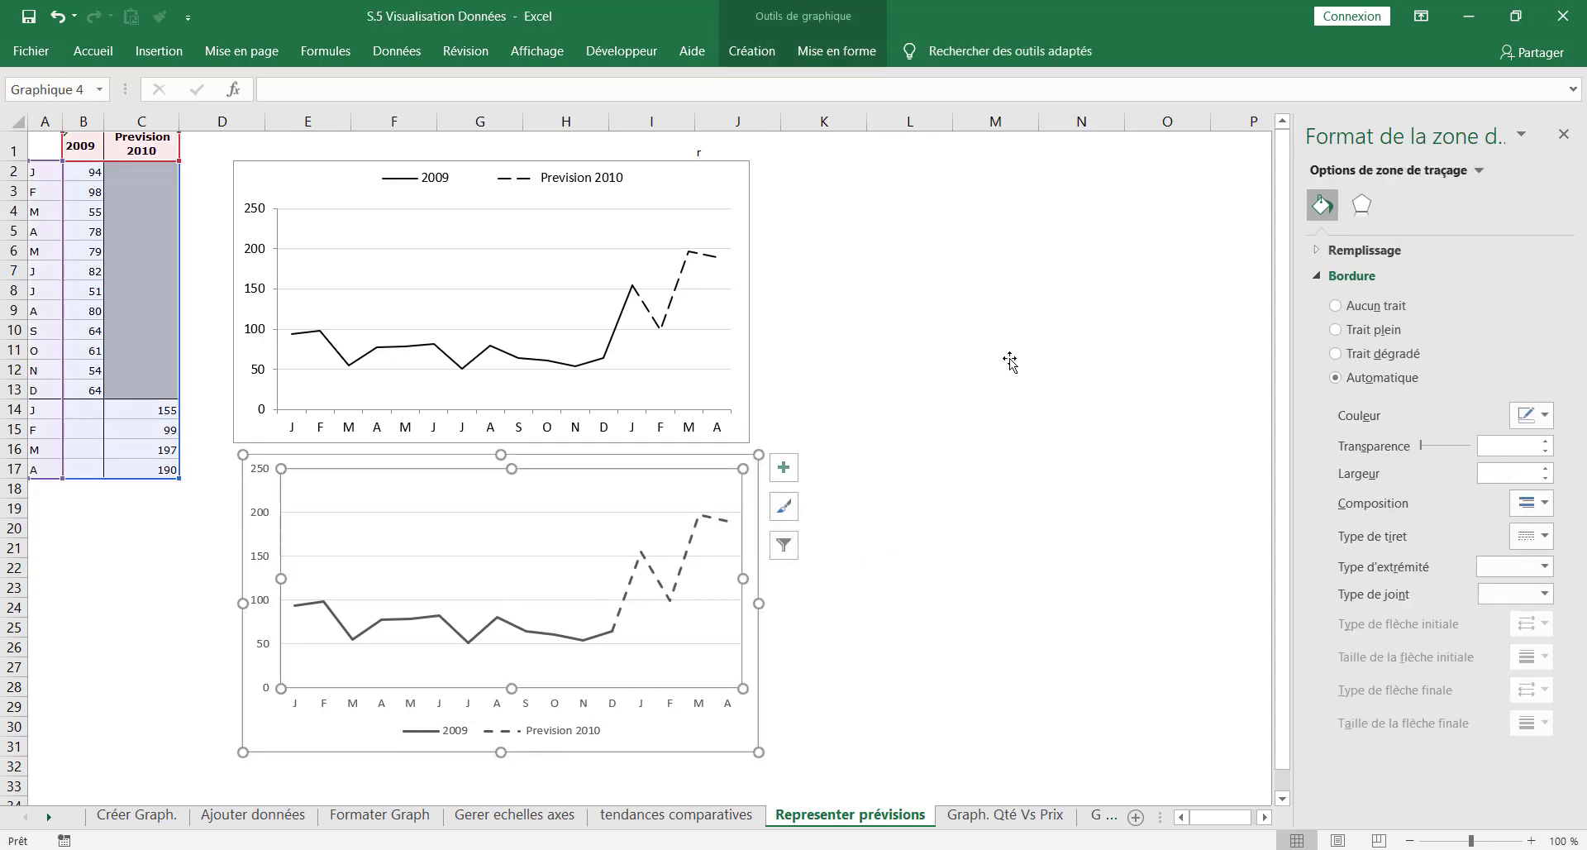
click(263, 516)
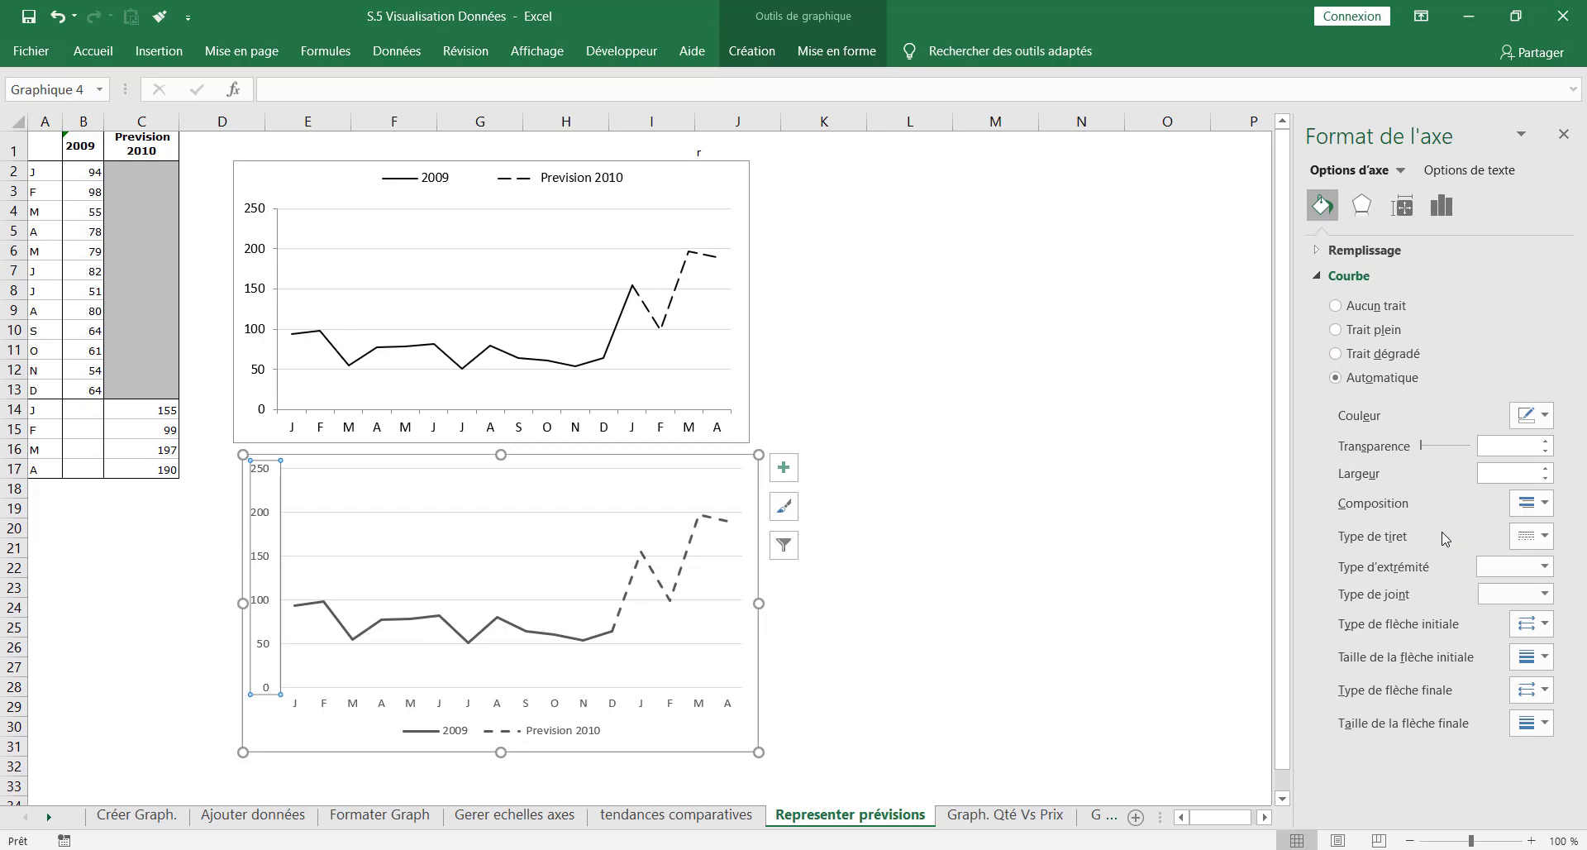
click(1362, 207)
click(1401, 206)
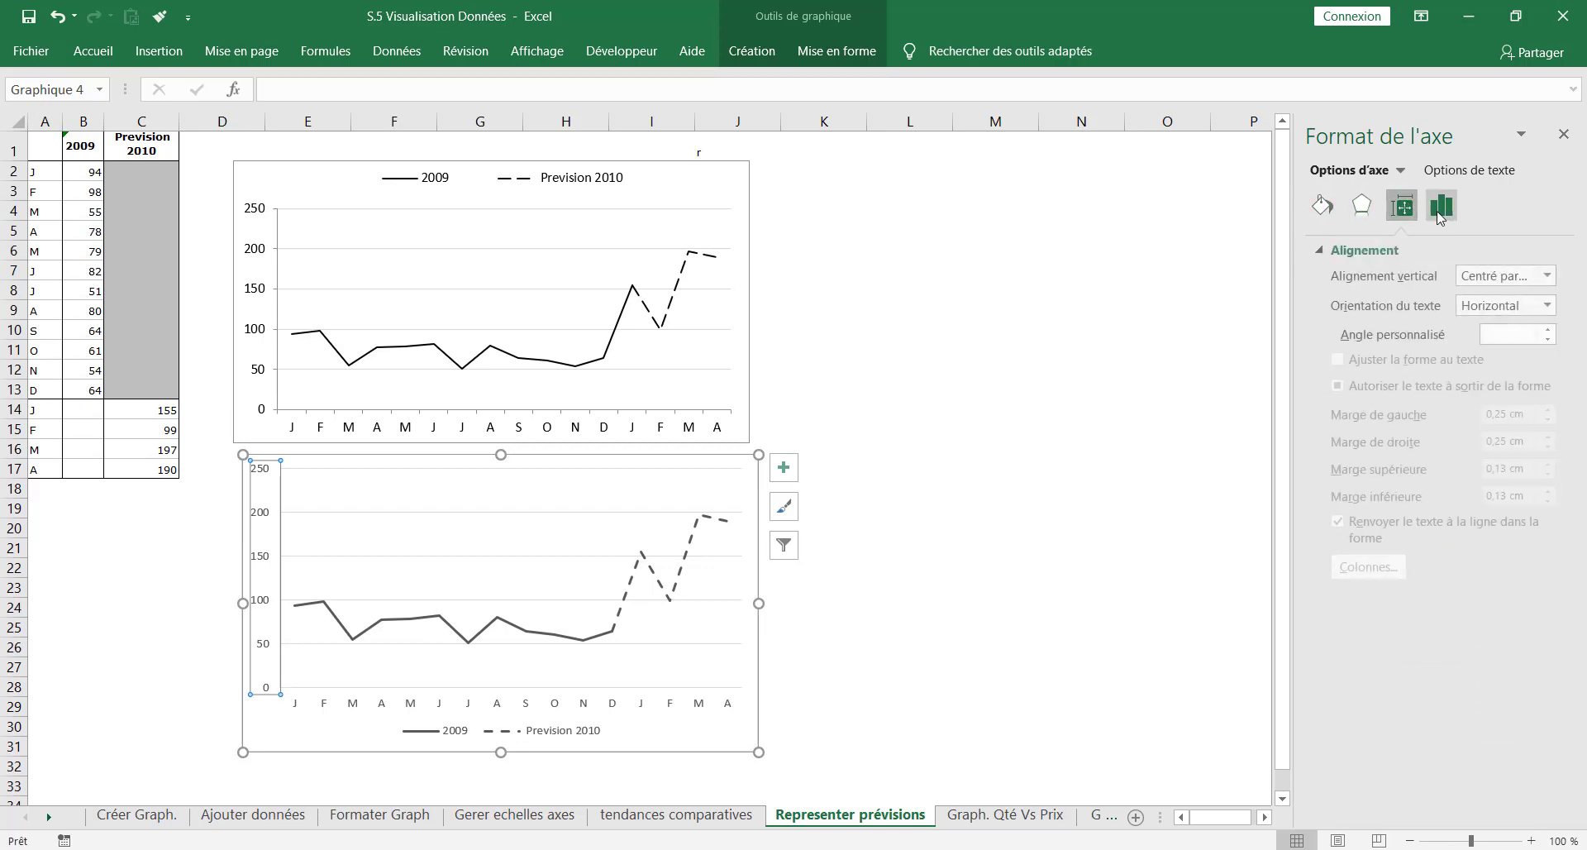
click(1443, 211)
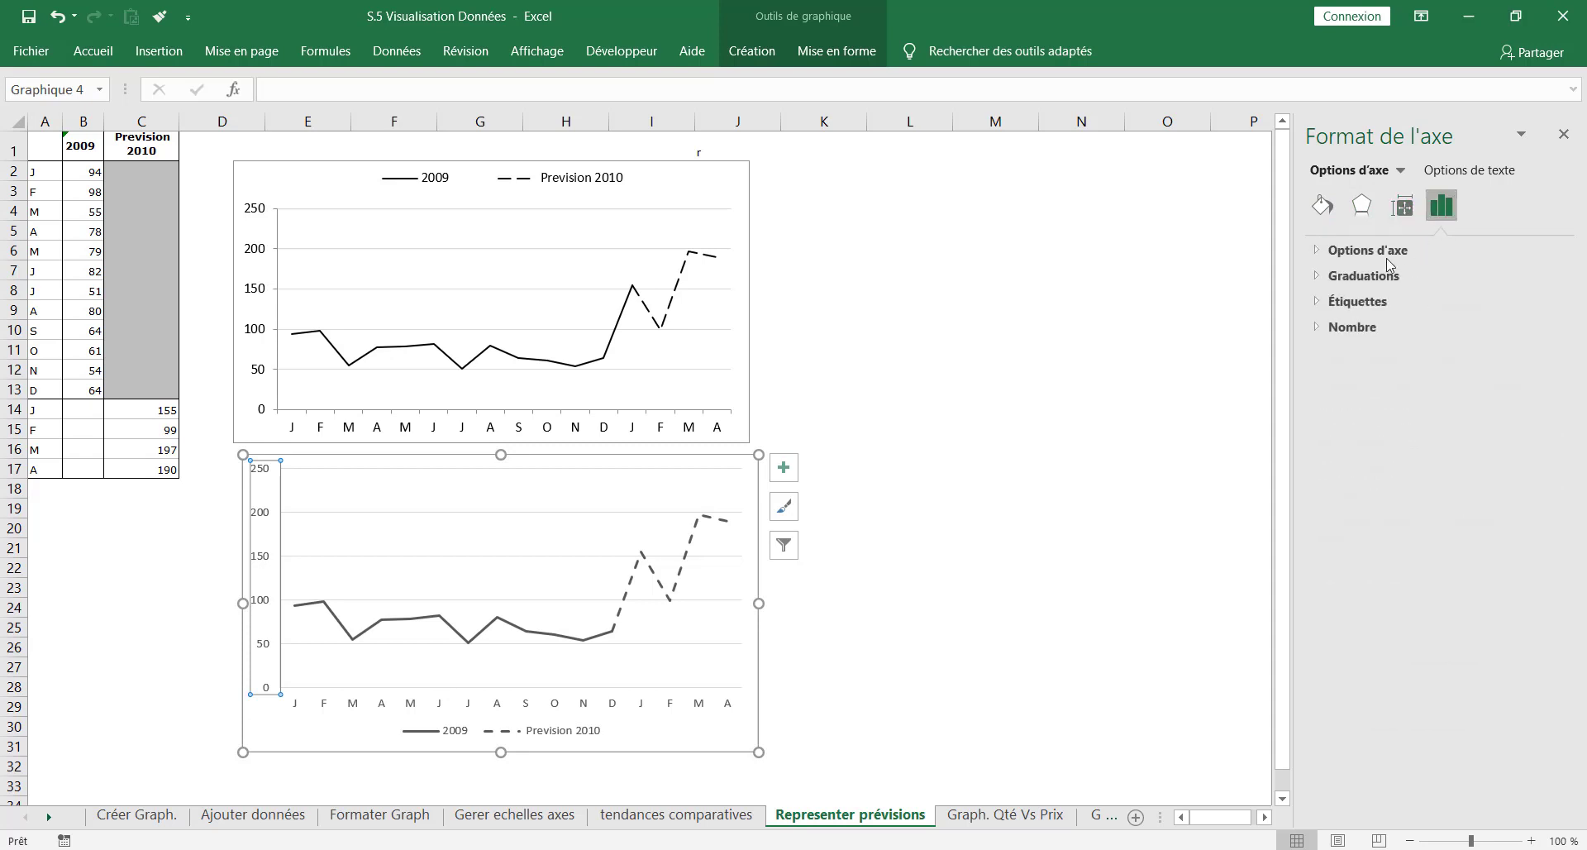
click(1386, 278)
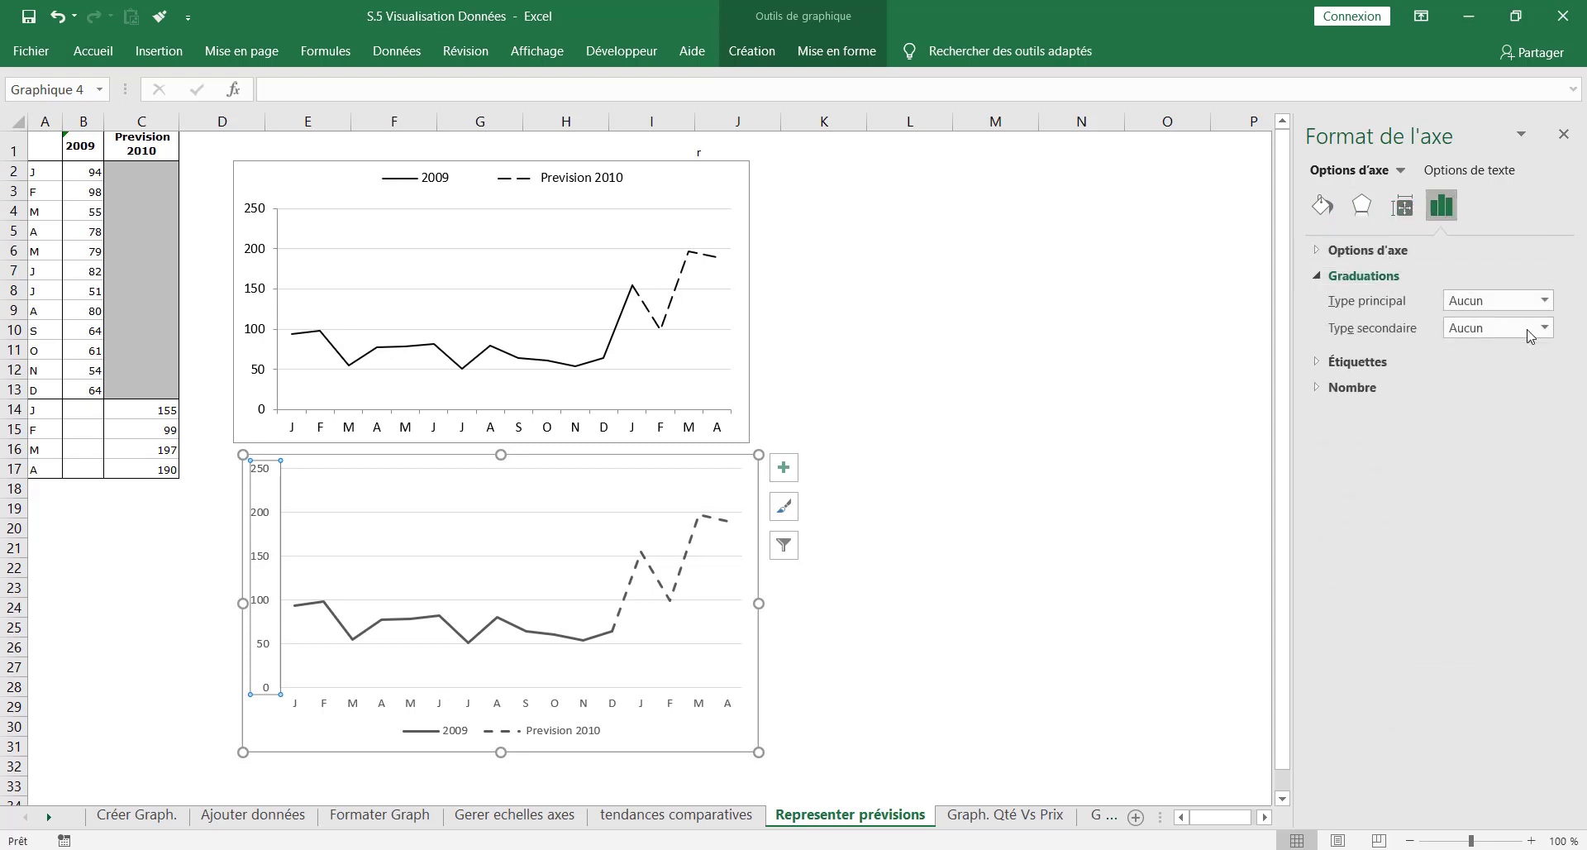
click(1545, 302)
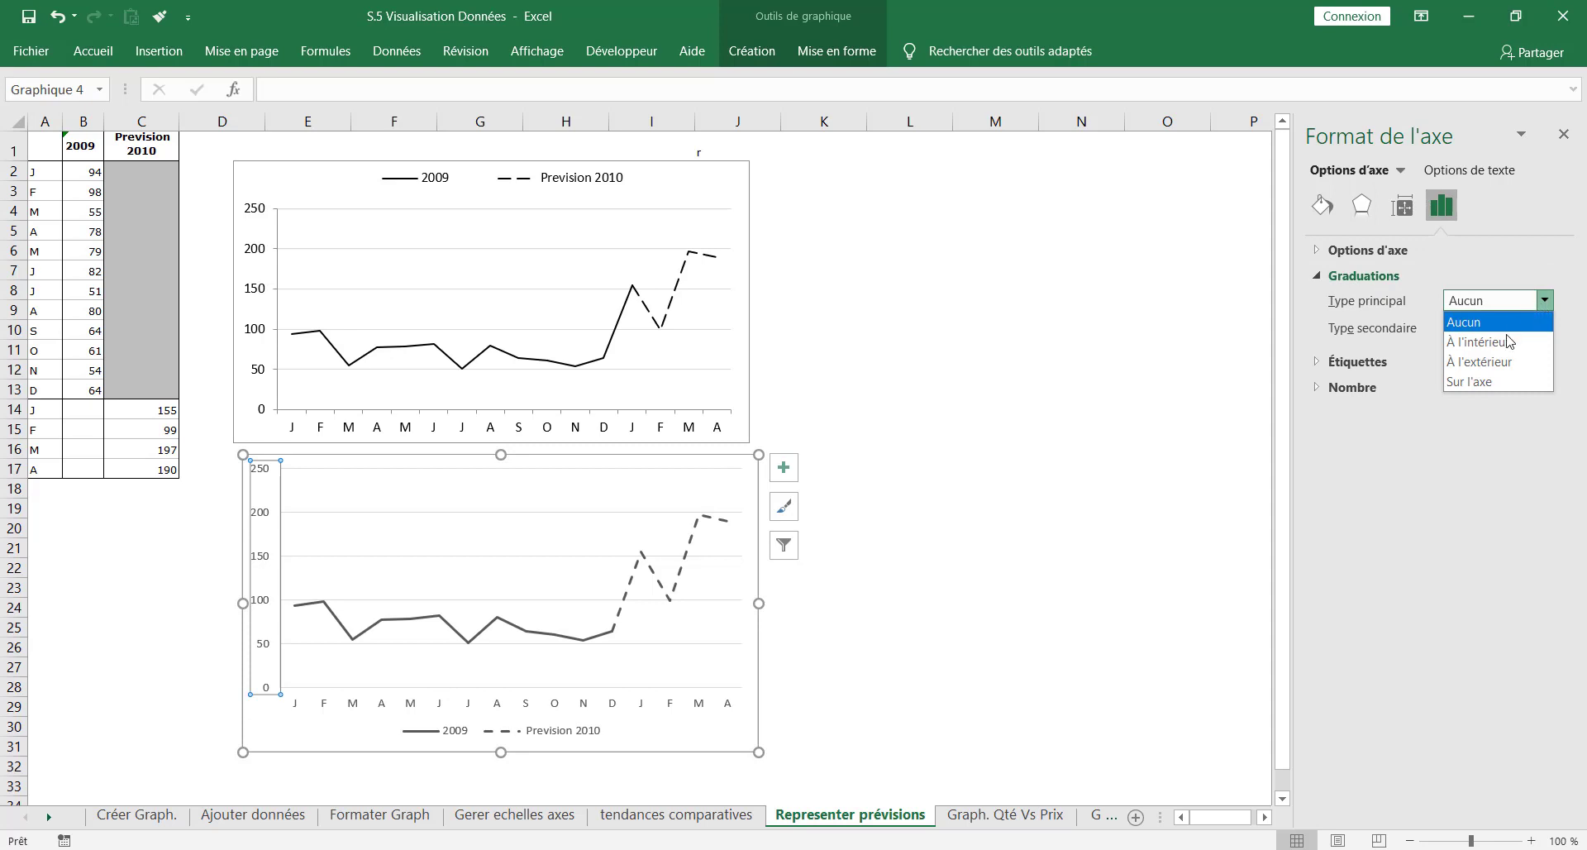
click(1488, 361)
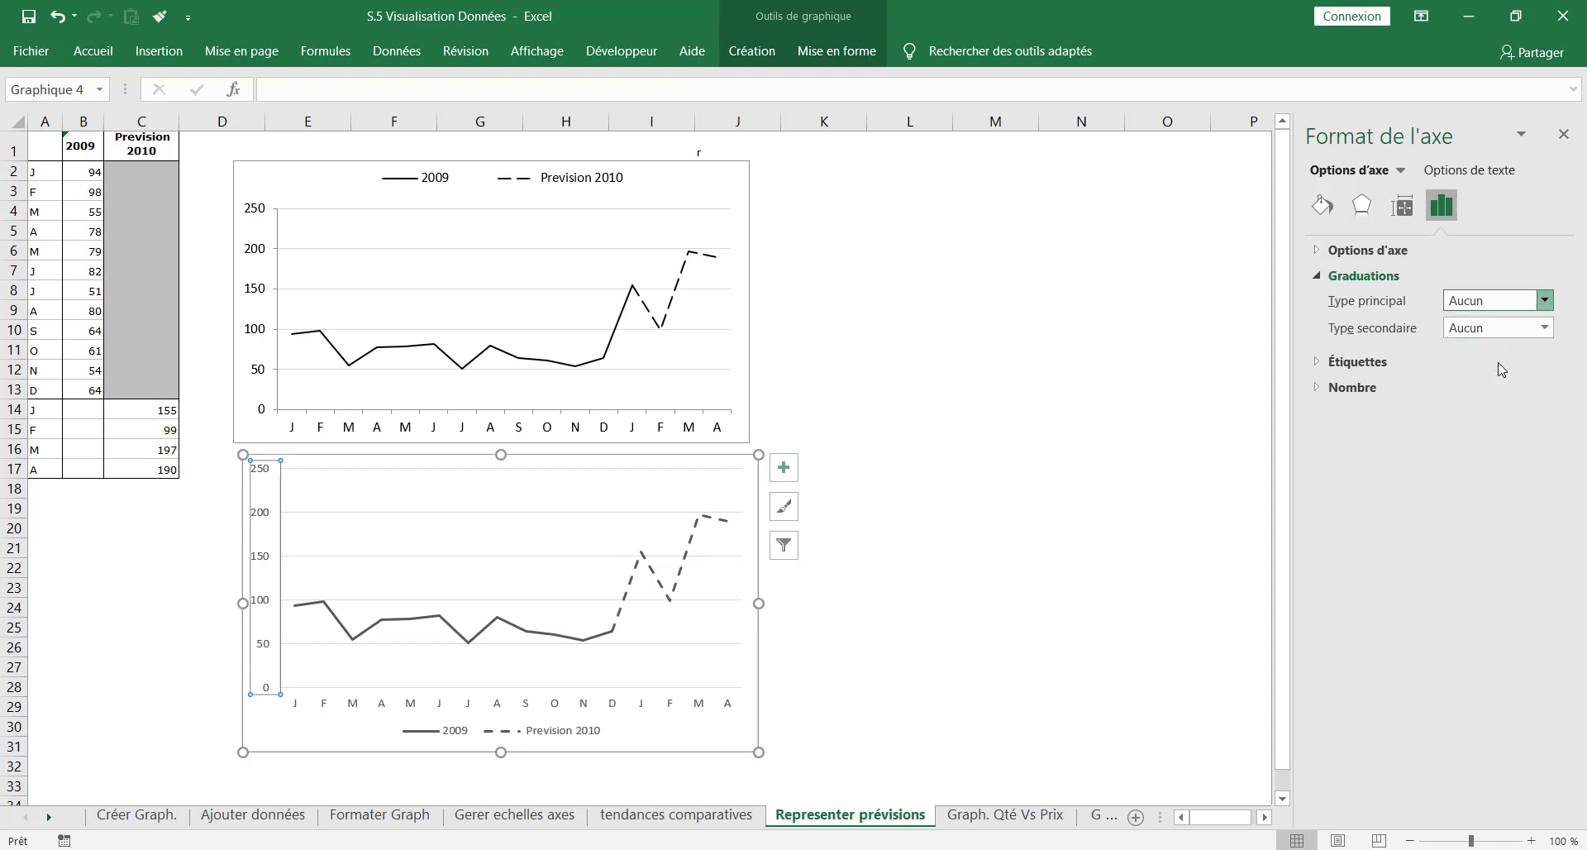
Step: Set the major tick marks of the new chart's horizontal axis to À l'extérieur
click(662, 704)
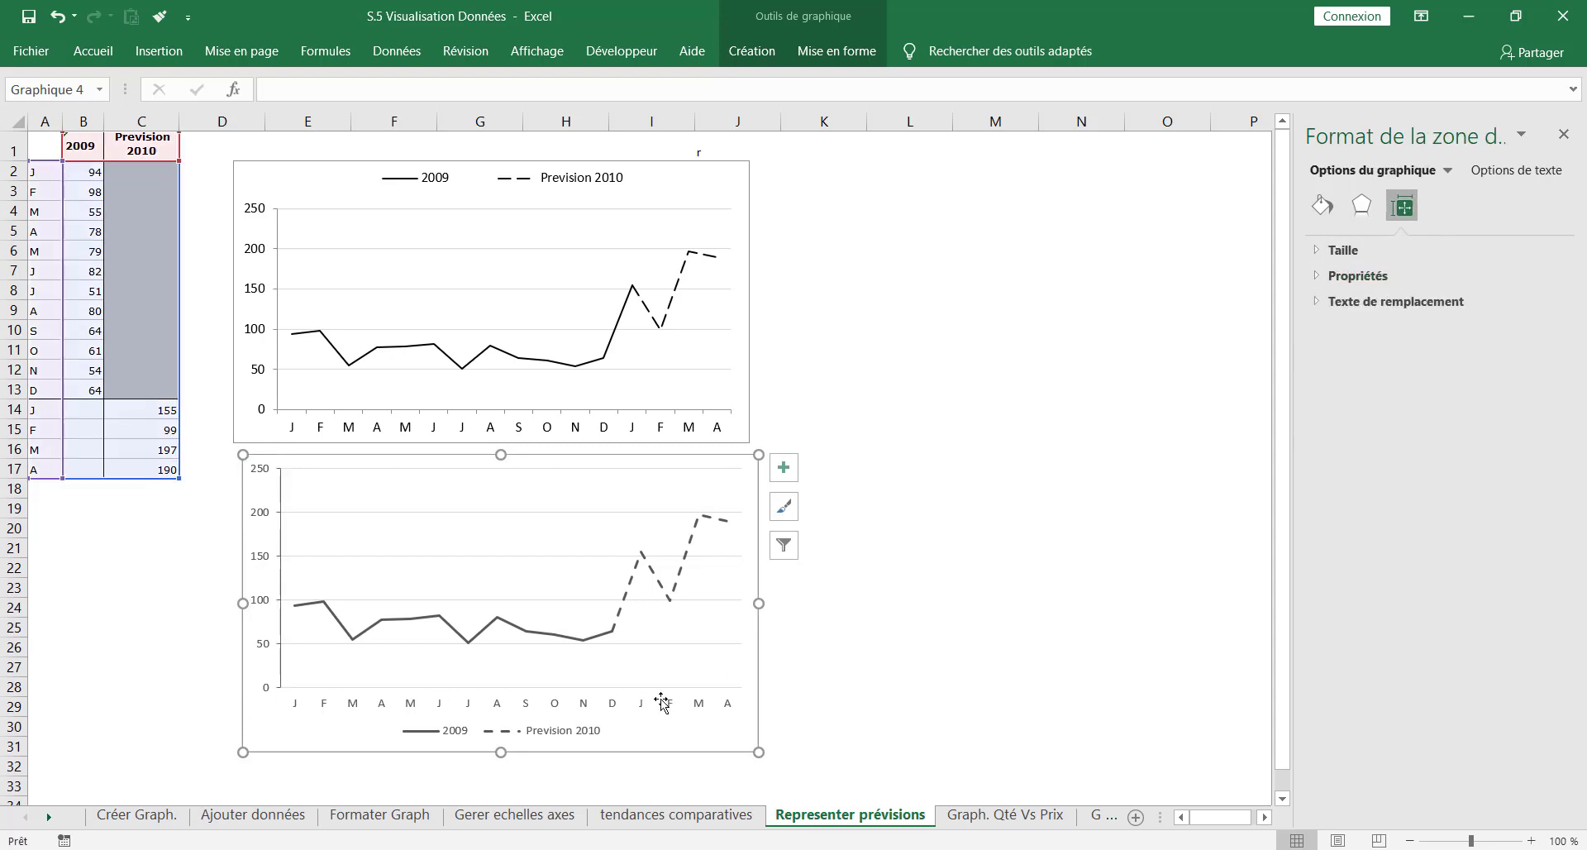
click(698, 703)
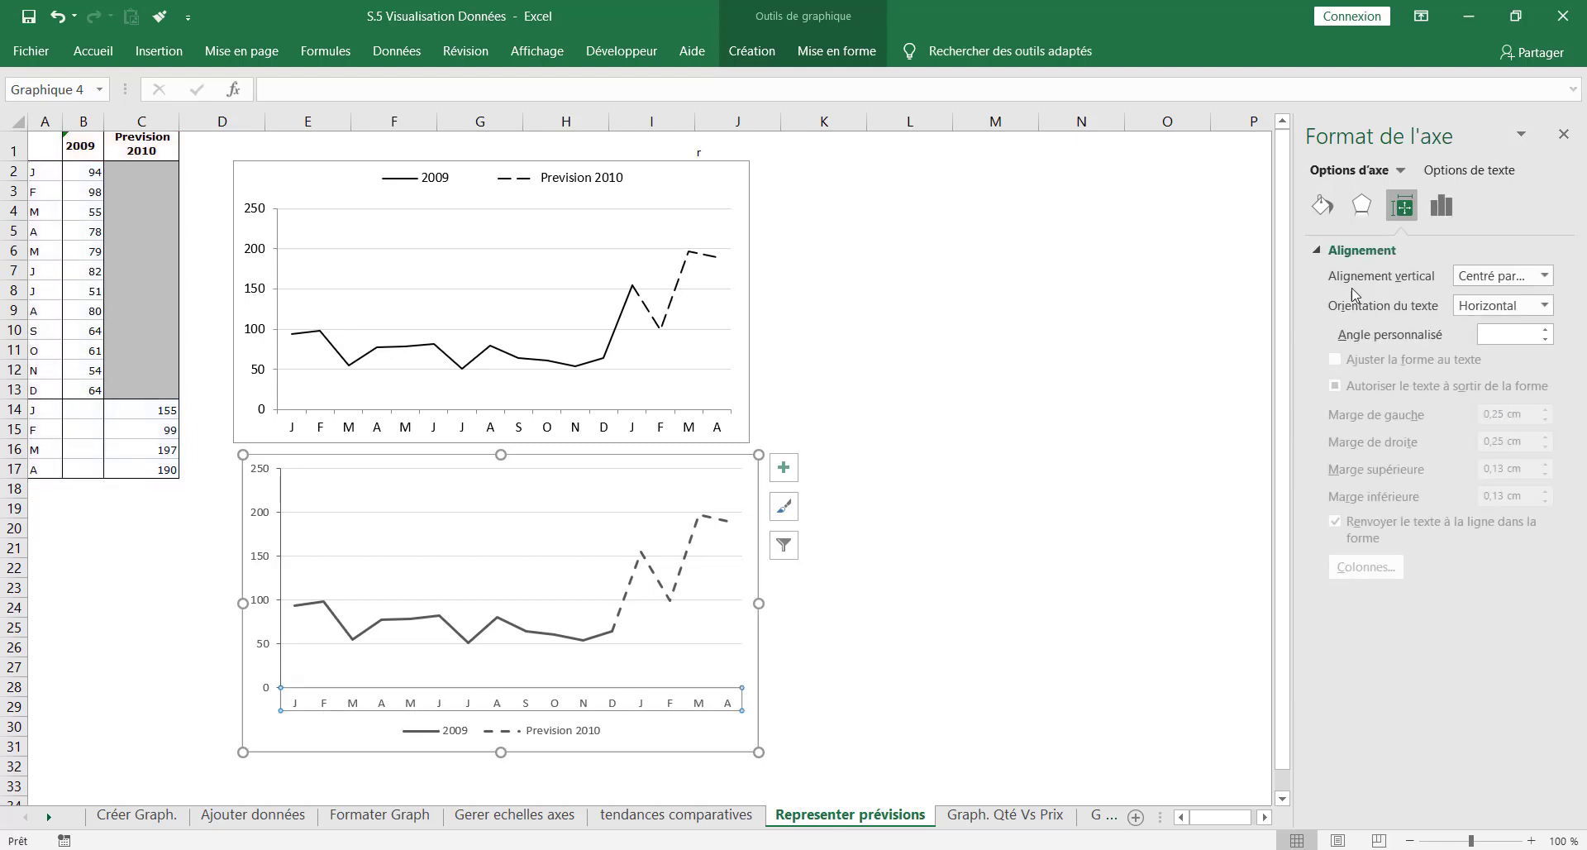
click(1446, 209)
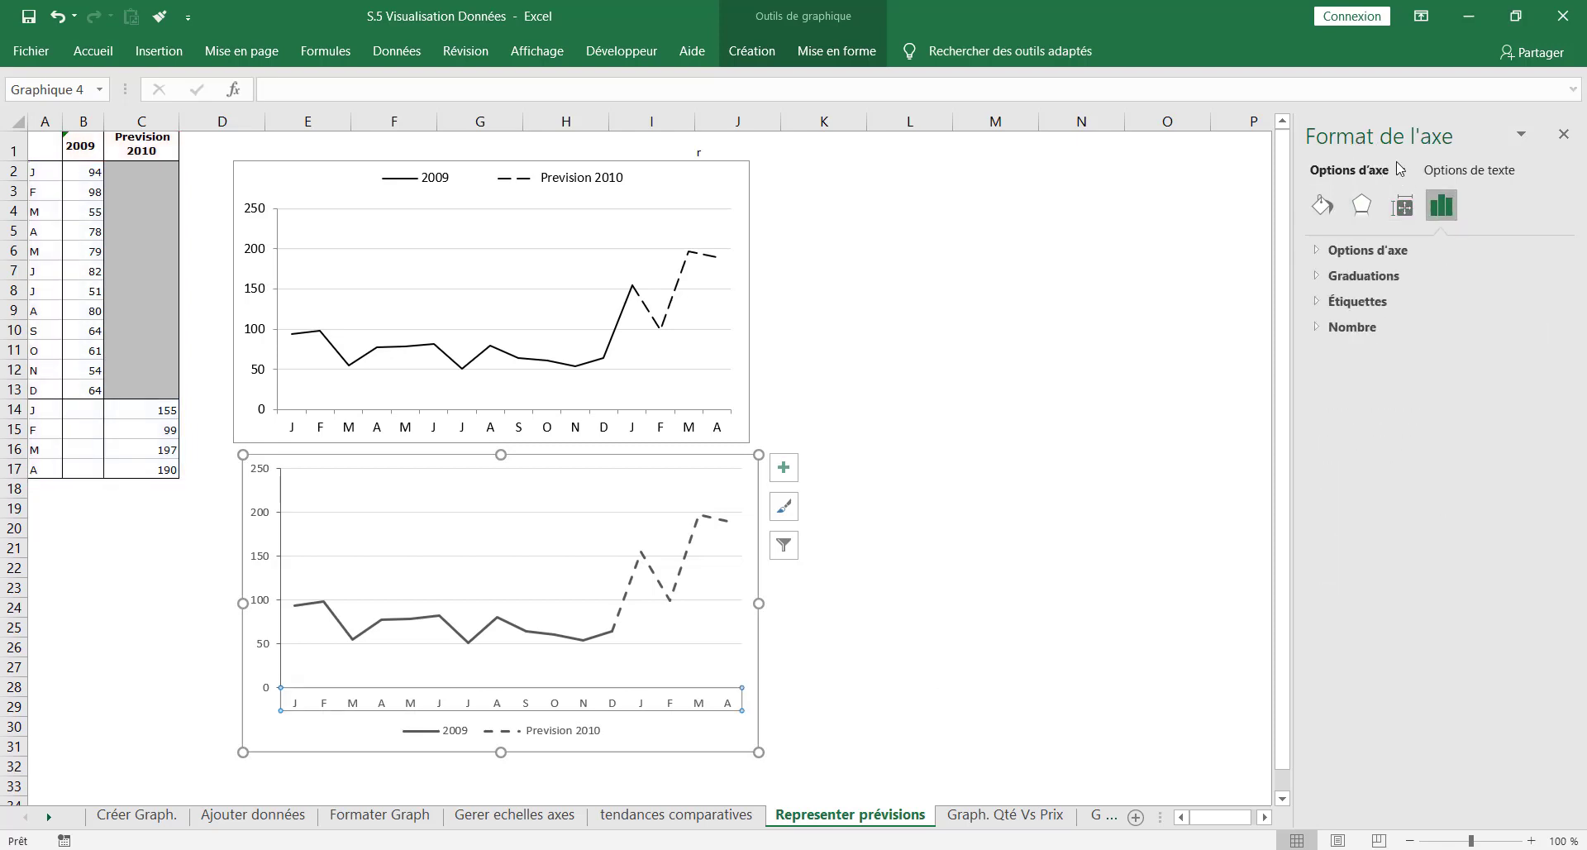
click(1354, 278)
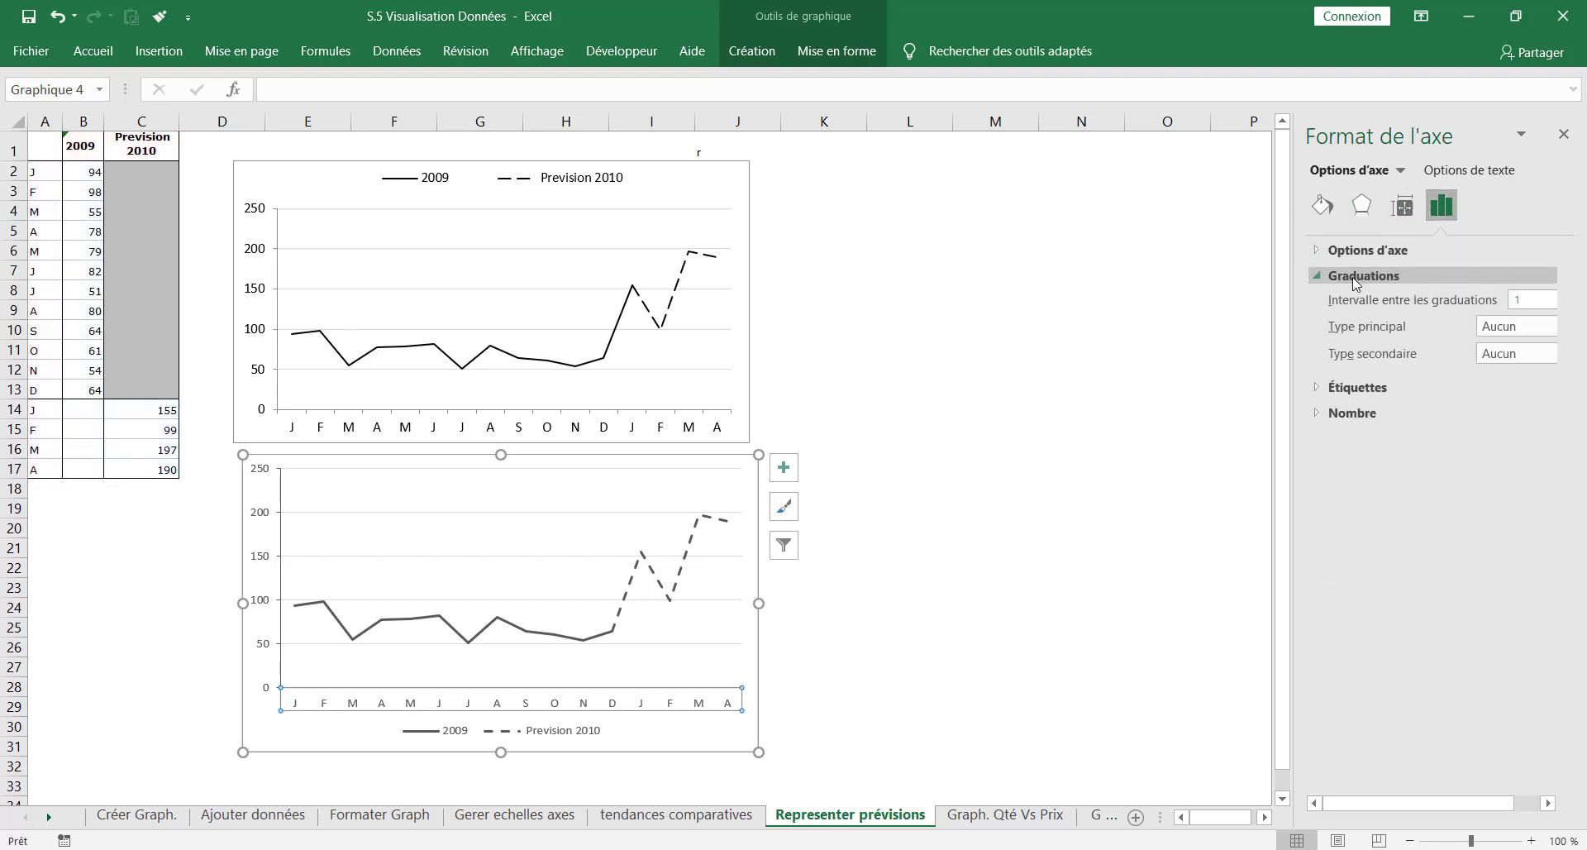
click(1551, 327)
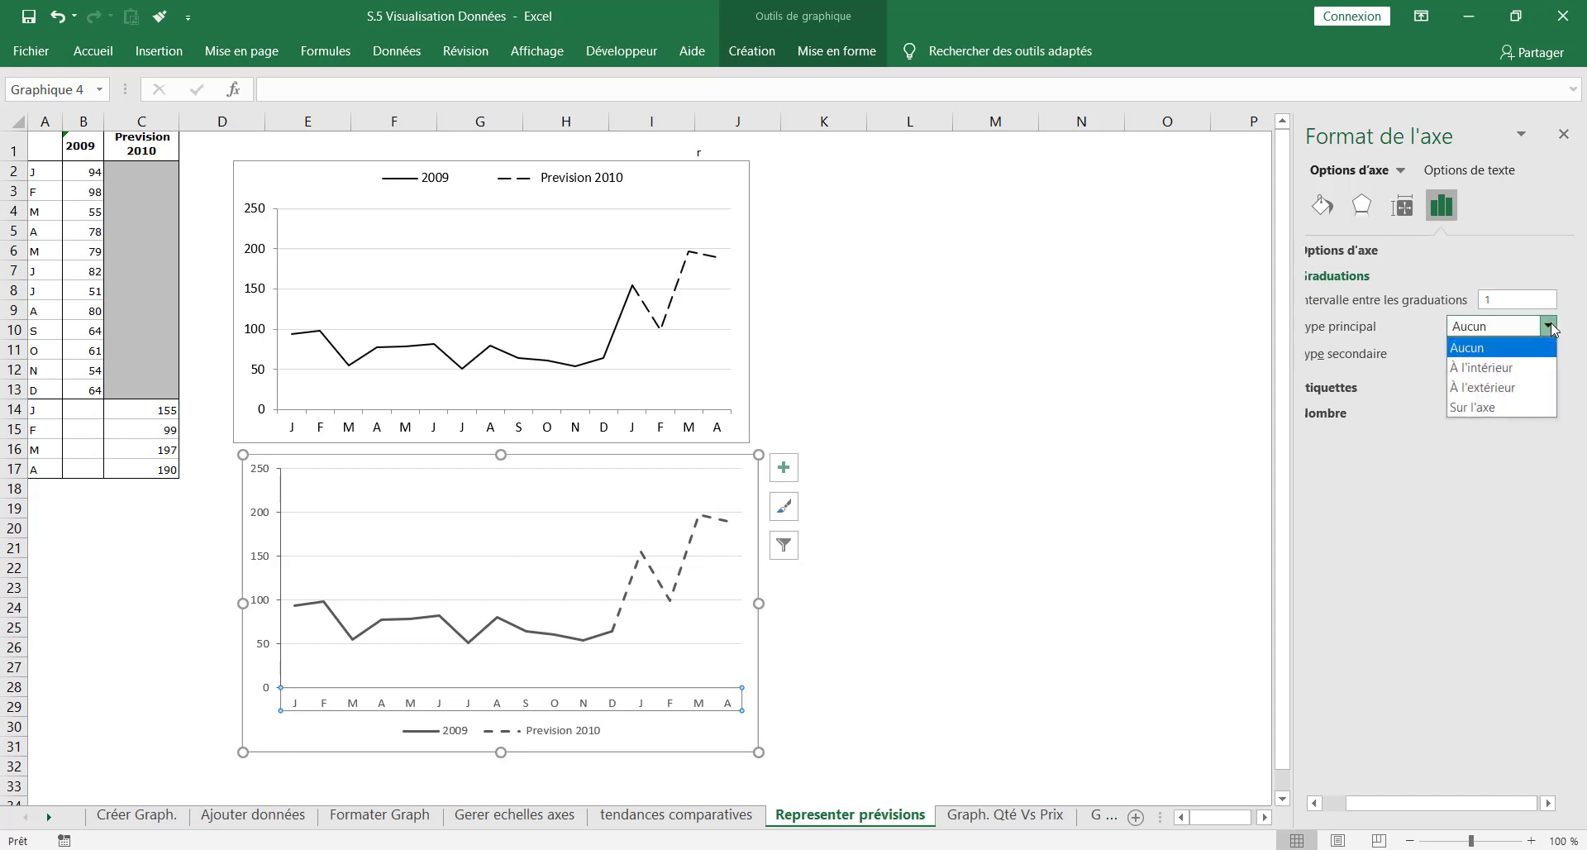
click(1482, 386)
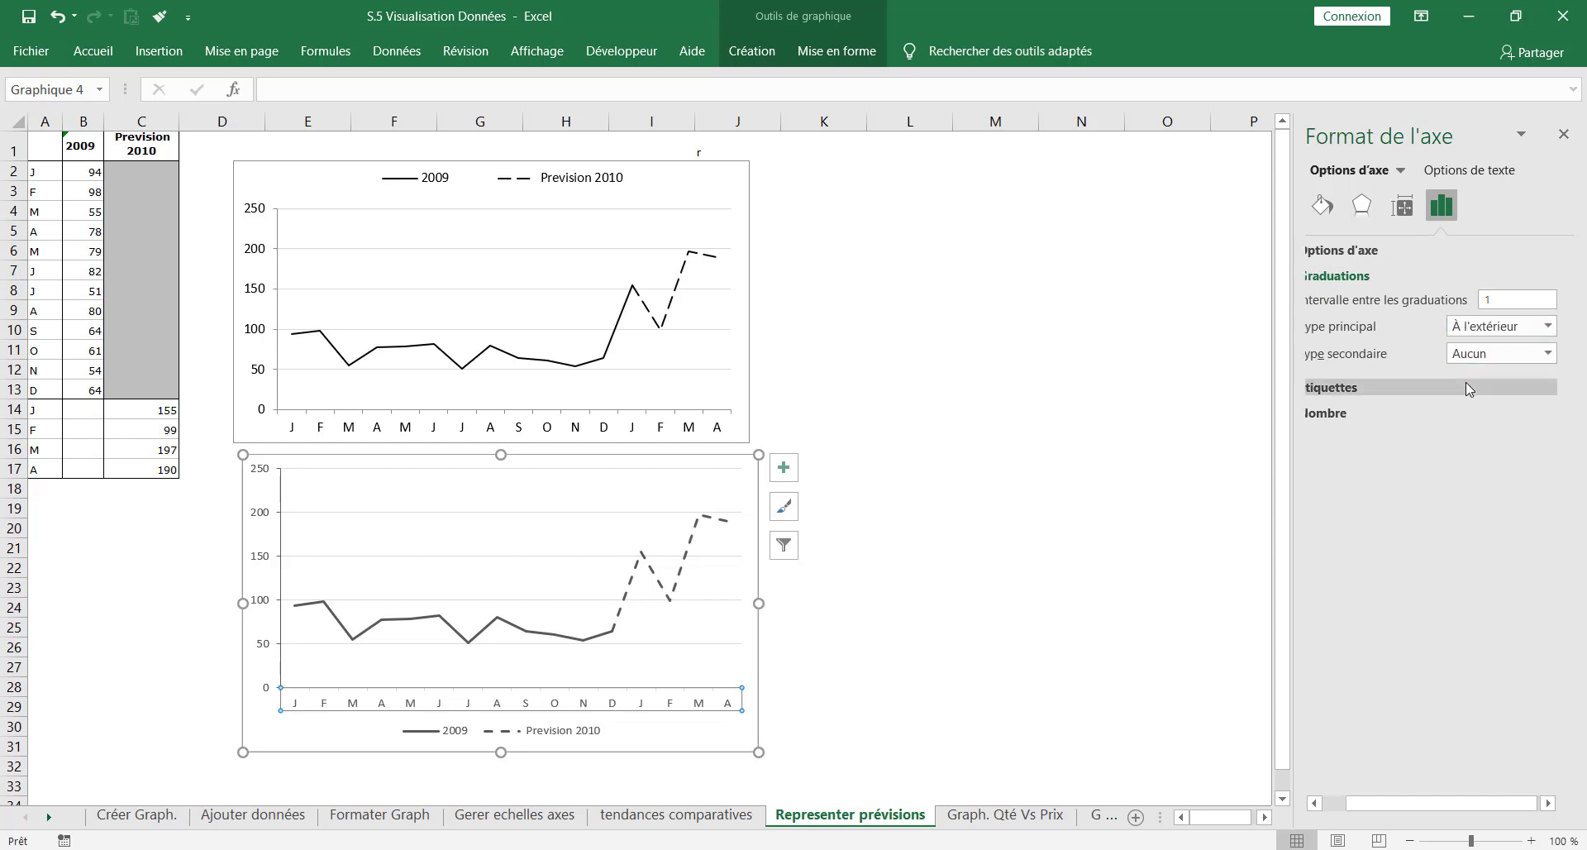
click(895, 459)
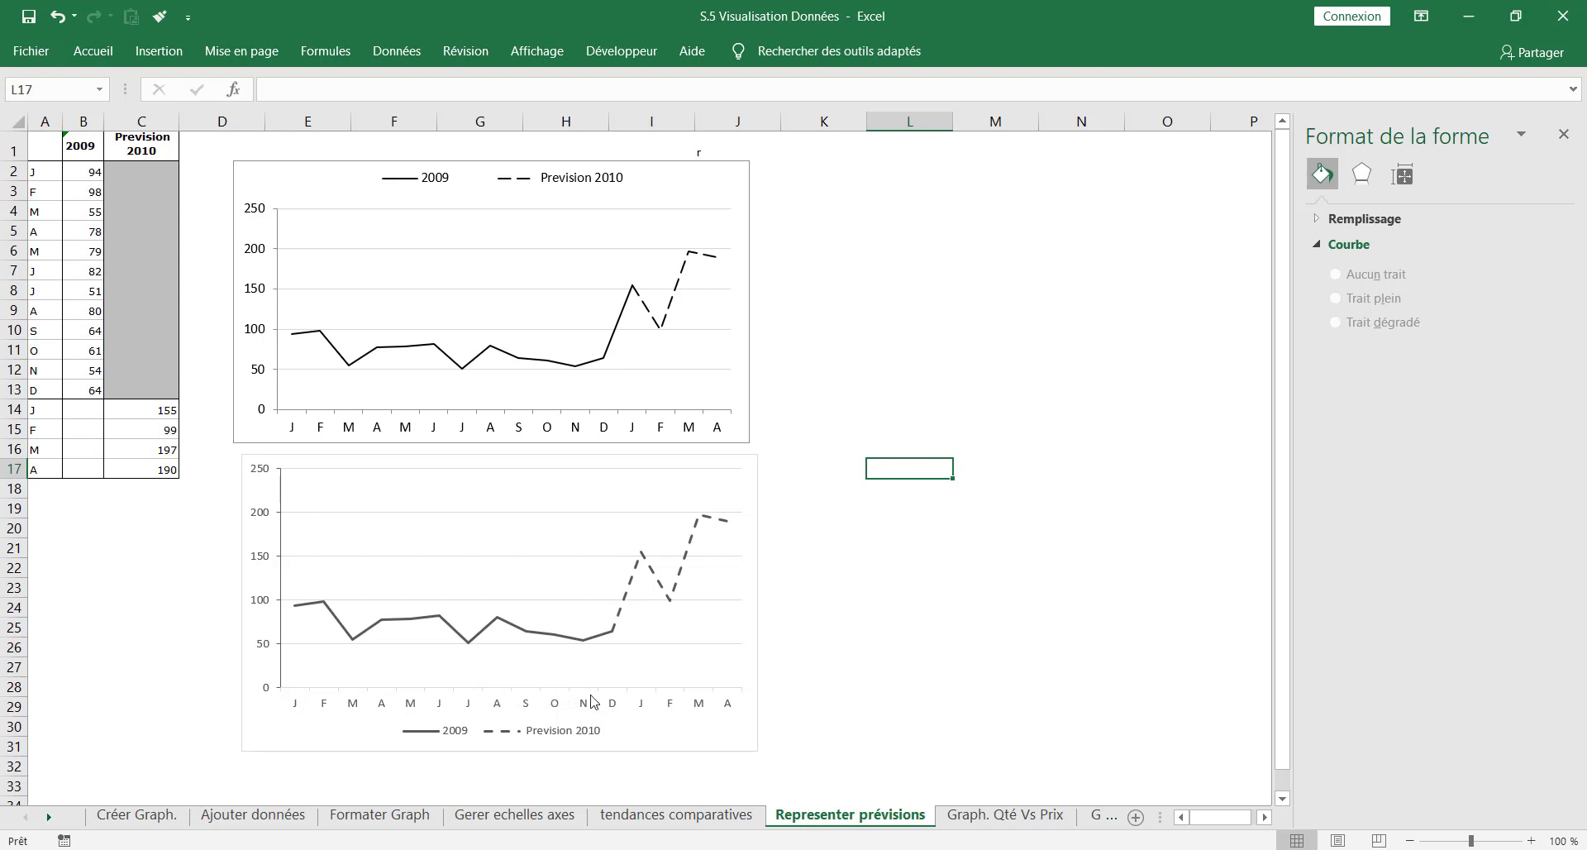
Step: Give the new chart's horizontal axis a darker grey solid line
click(656, 697)
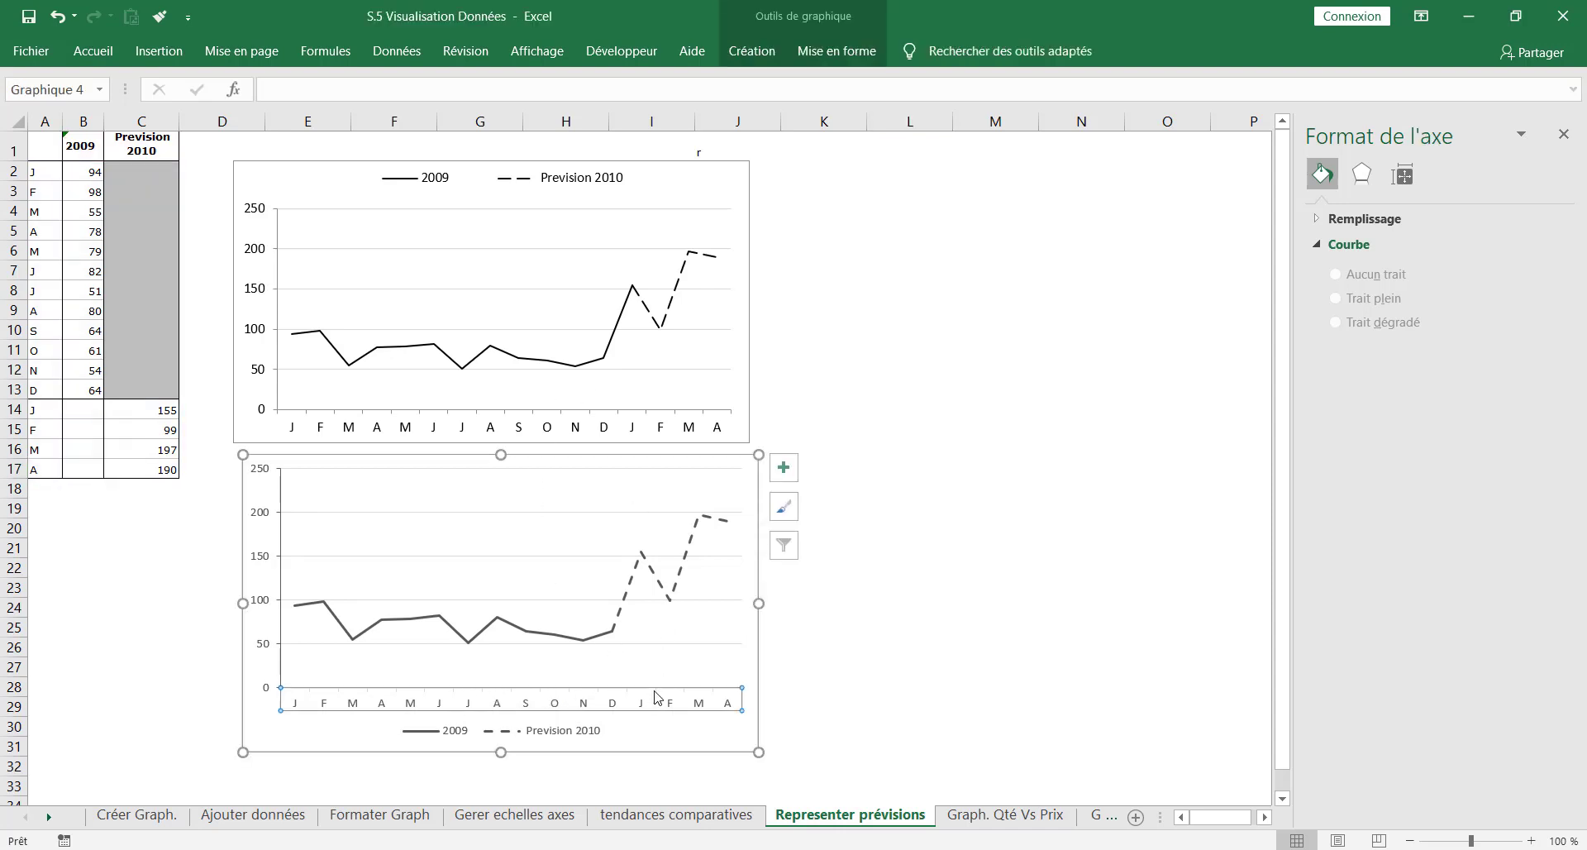
click(1323, 207)
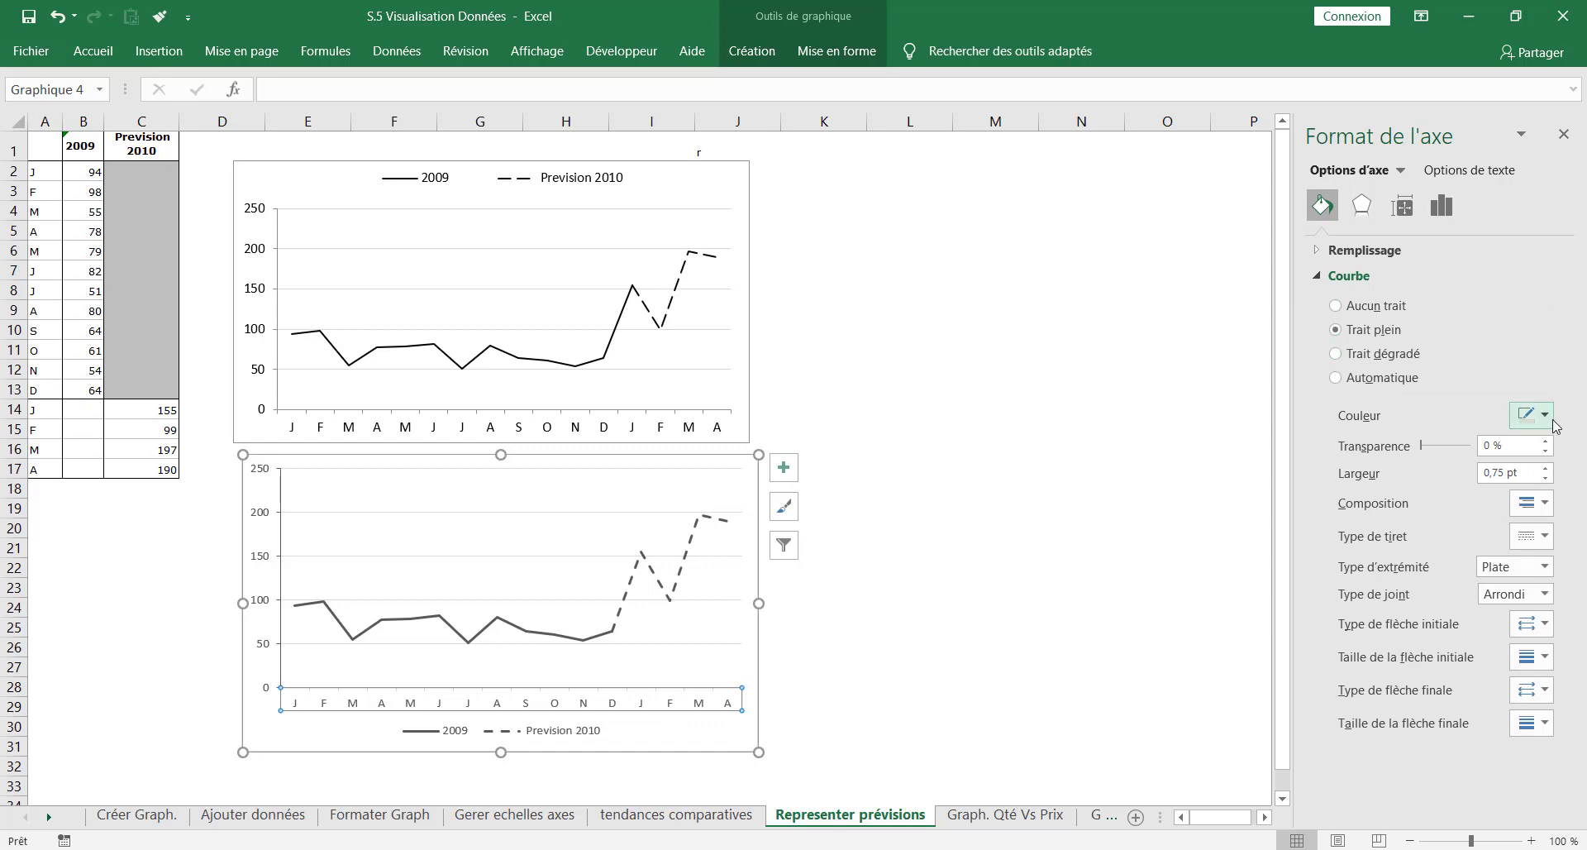
click(1545, 415)
click(1450, 480)
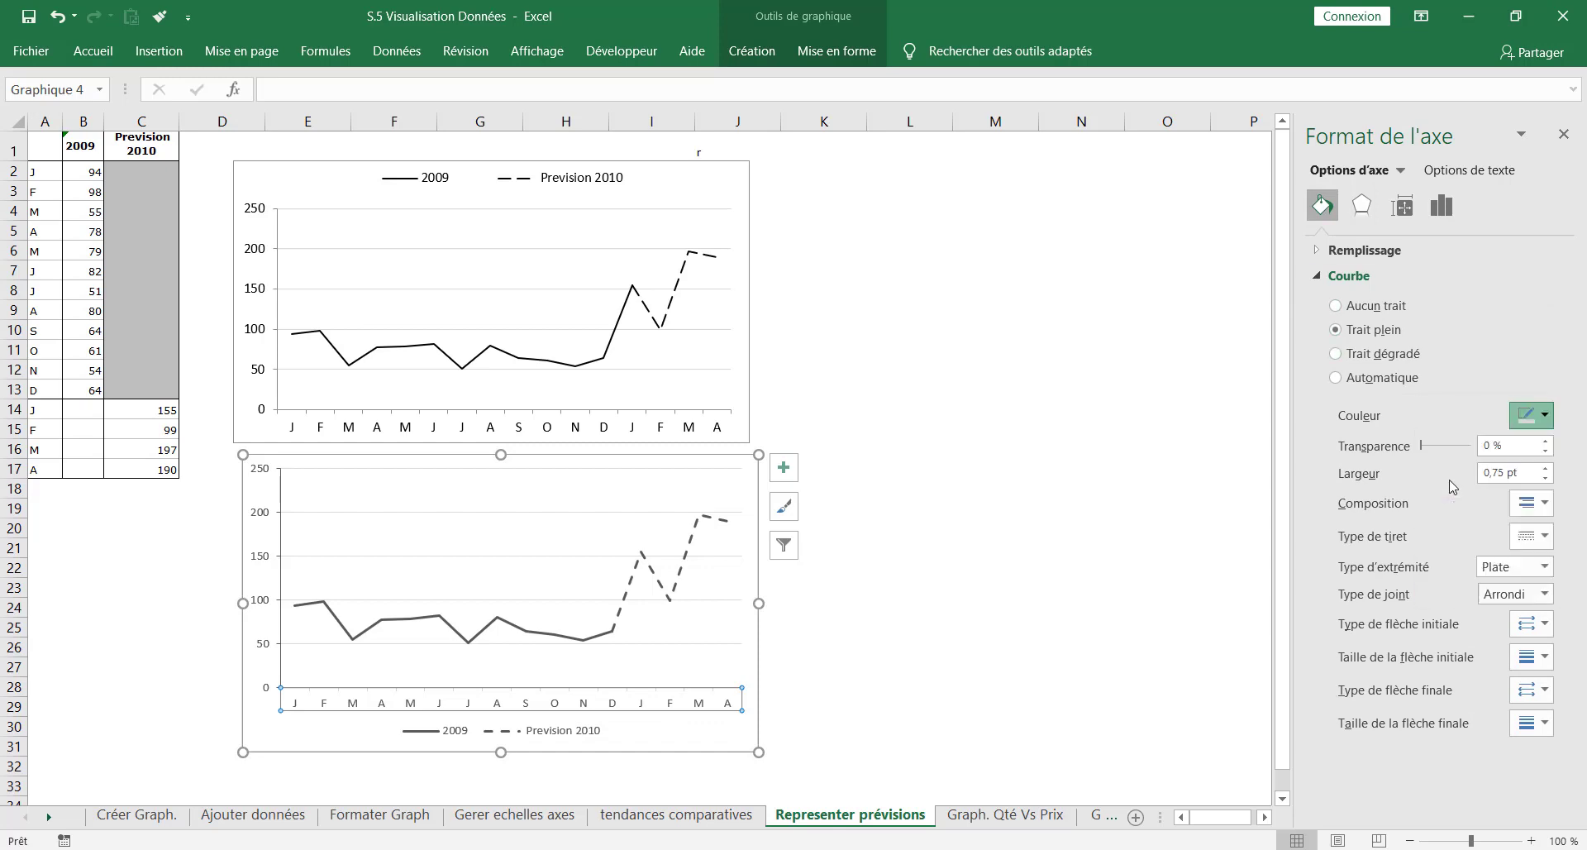
click(955, 399)
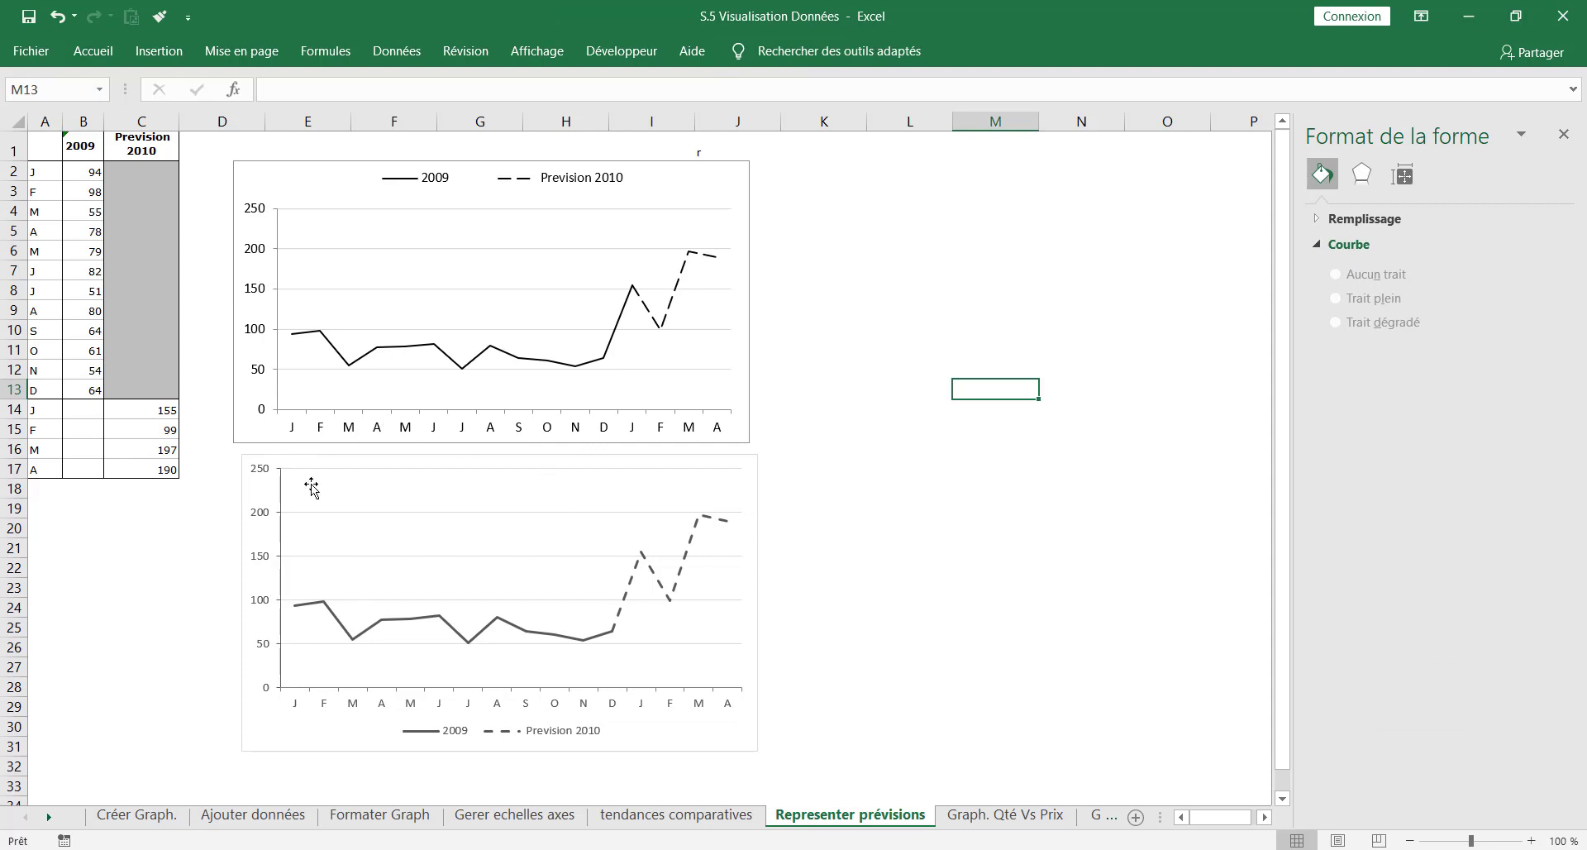
Step: Set the label position of the new chart's vertical axis to À côté de l'axe
click(258, 572)
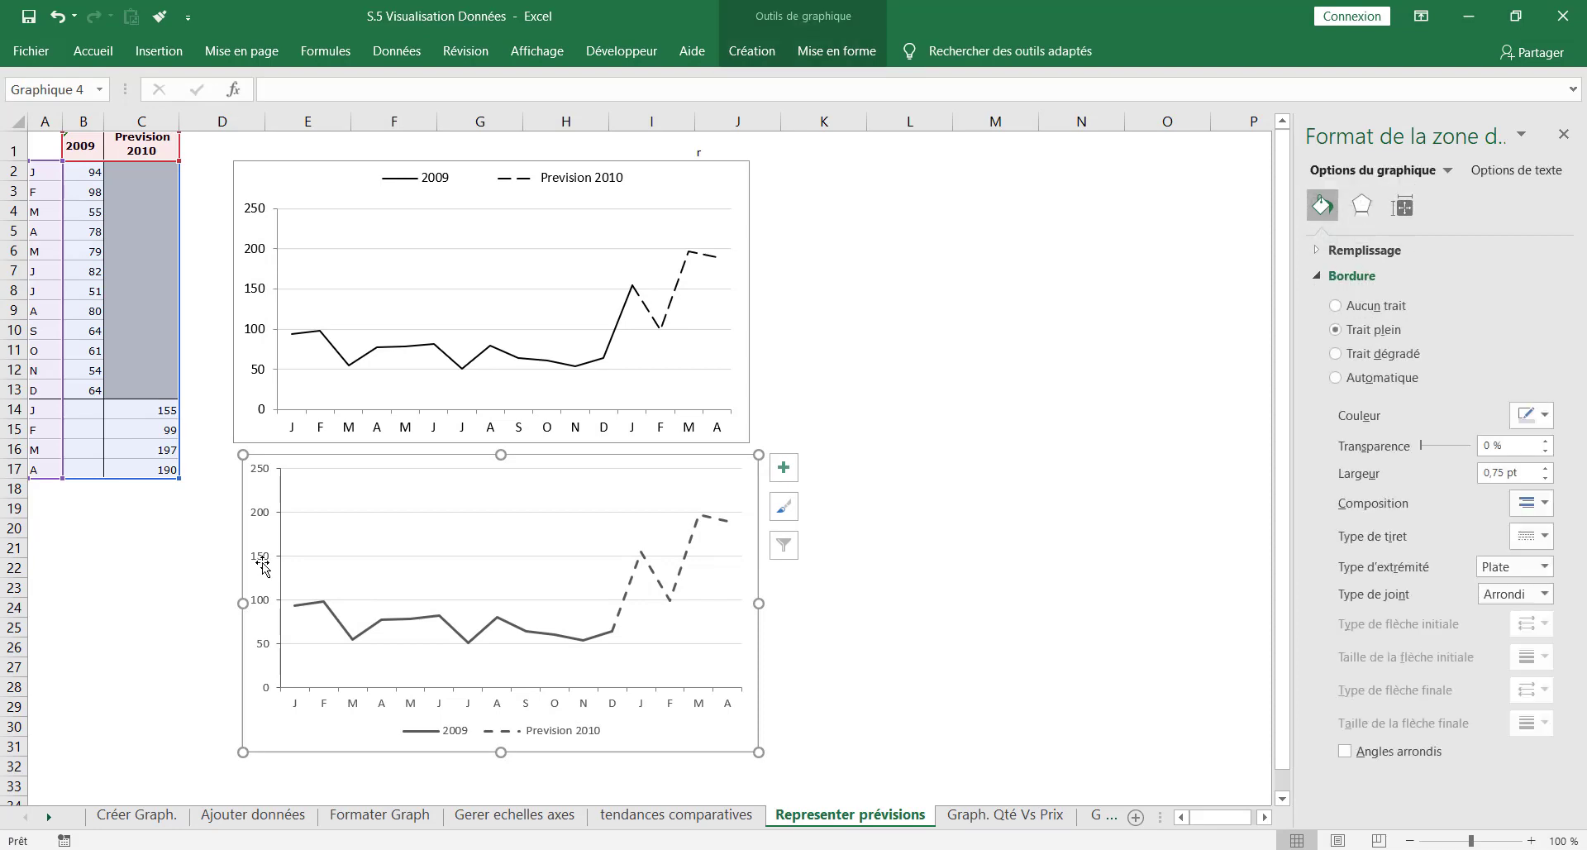
click(278, 551)
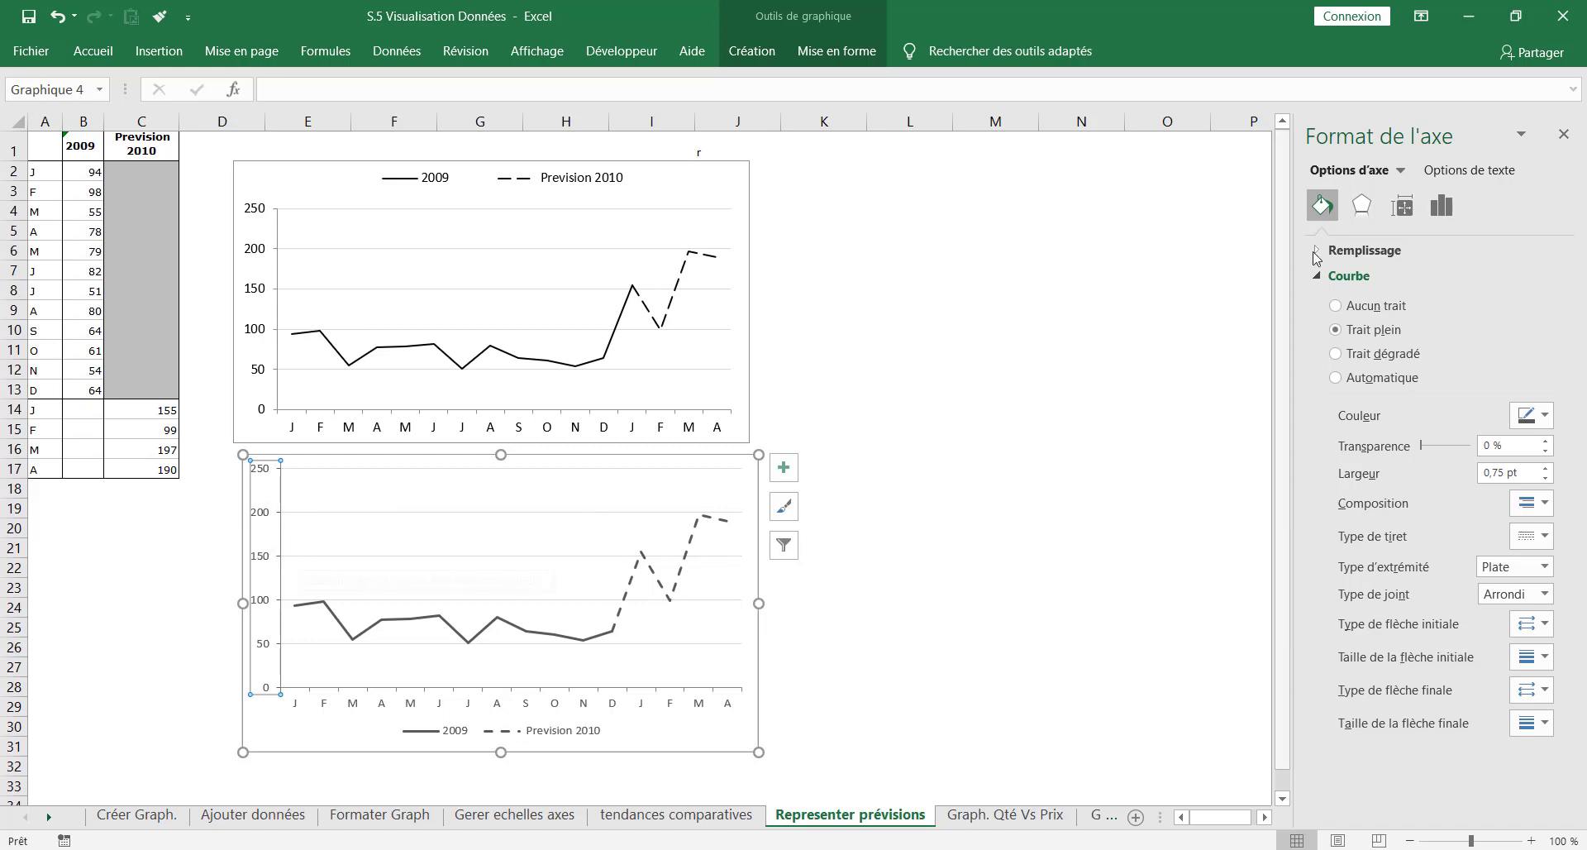
click(1372, 281)
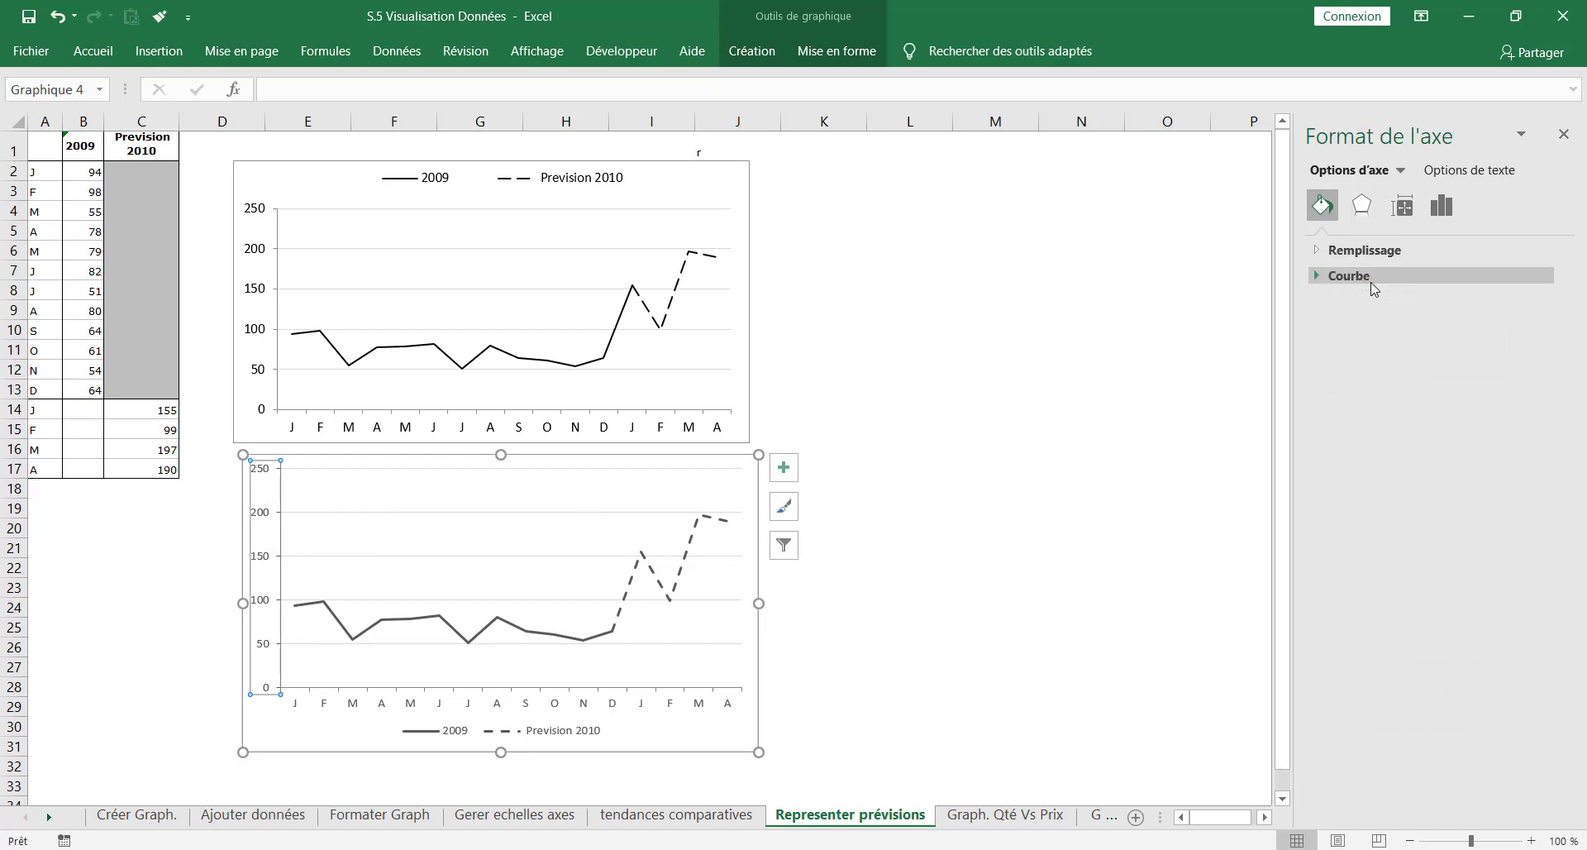
click(1443, 212)
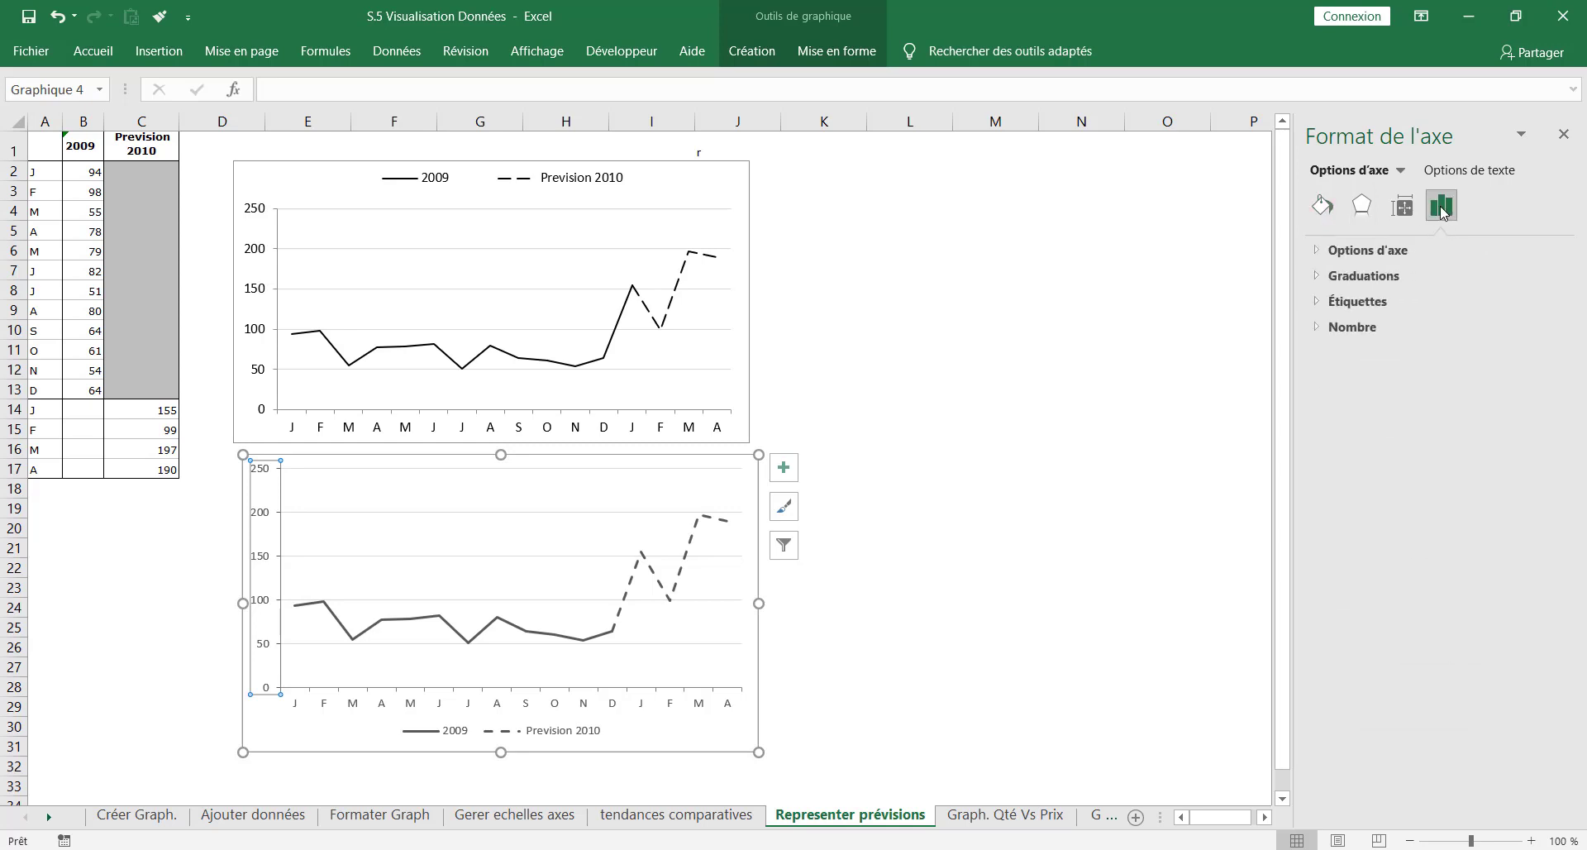
click(1364, 303)
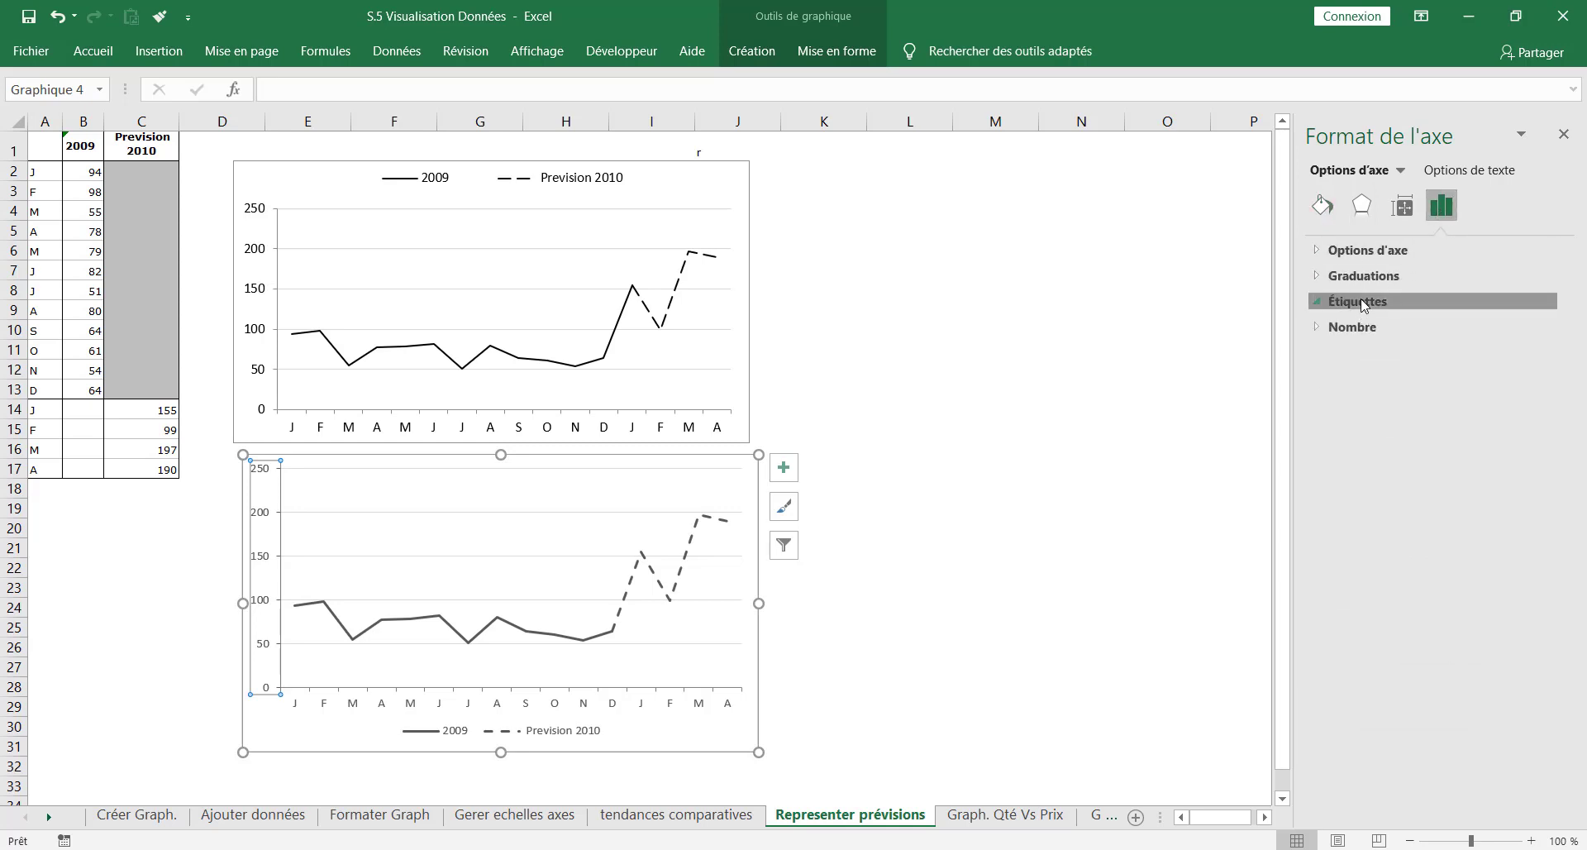
click(1550, 326)
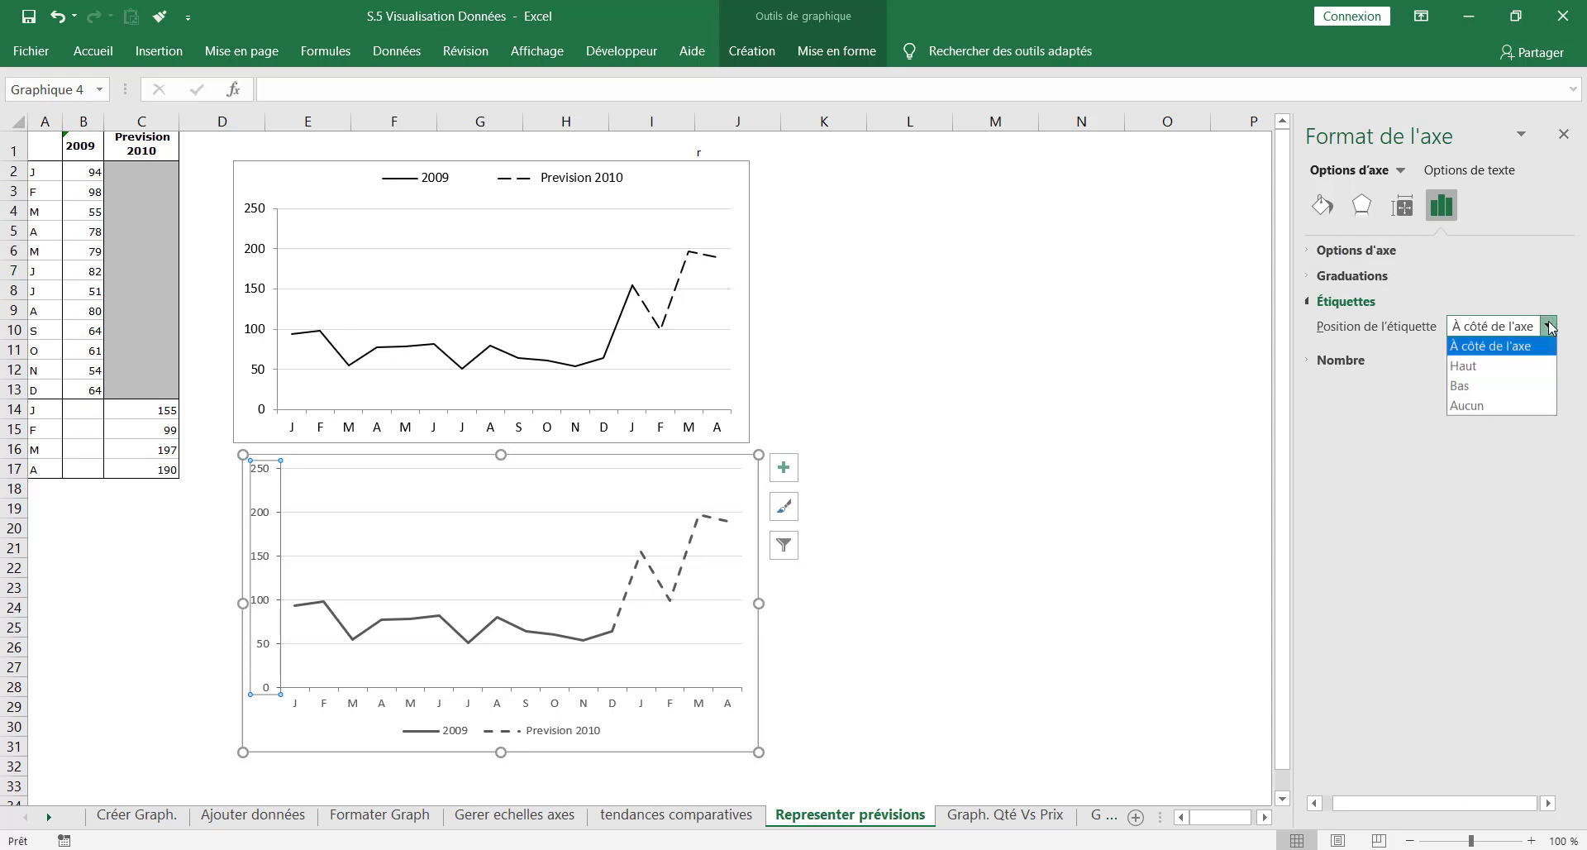
click(1498, 349)
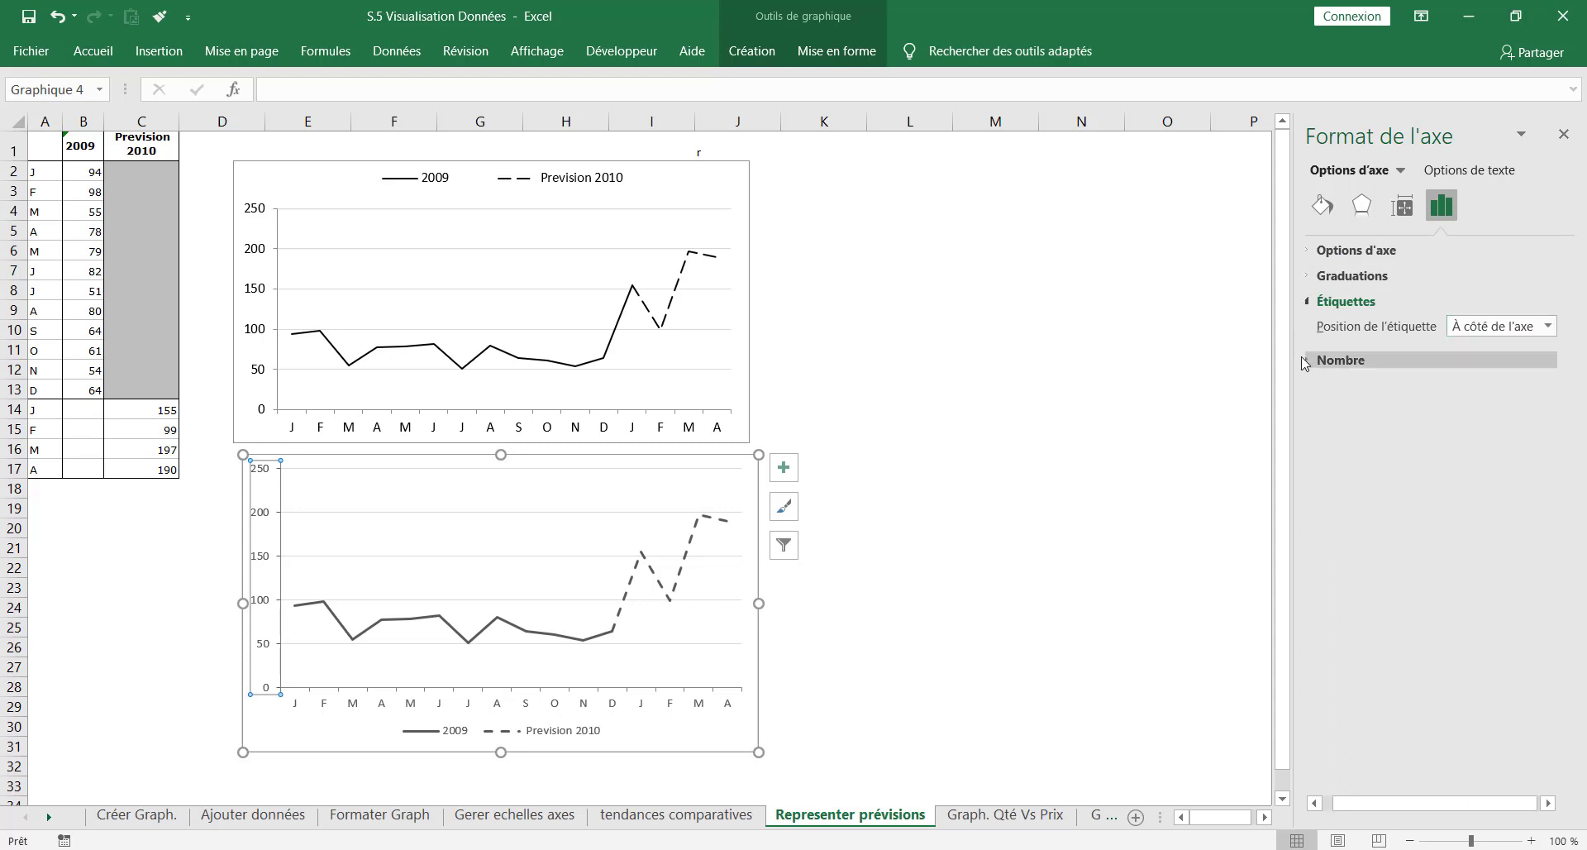
Step: Format the vertical axis values with the Nombre category and 0 decimals
click(1335, 362)
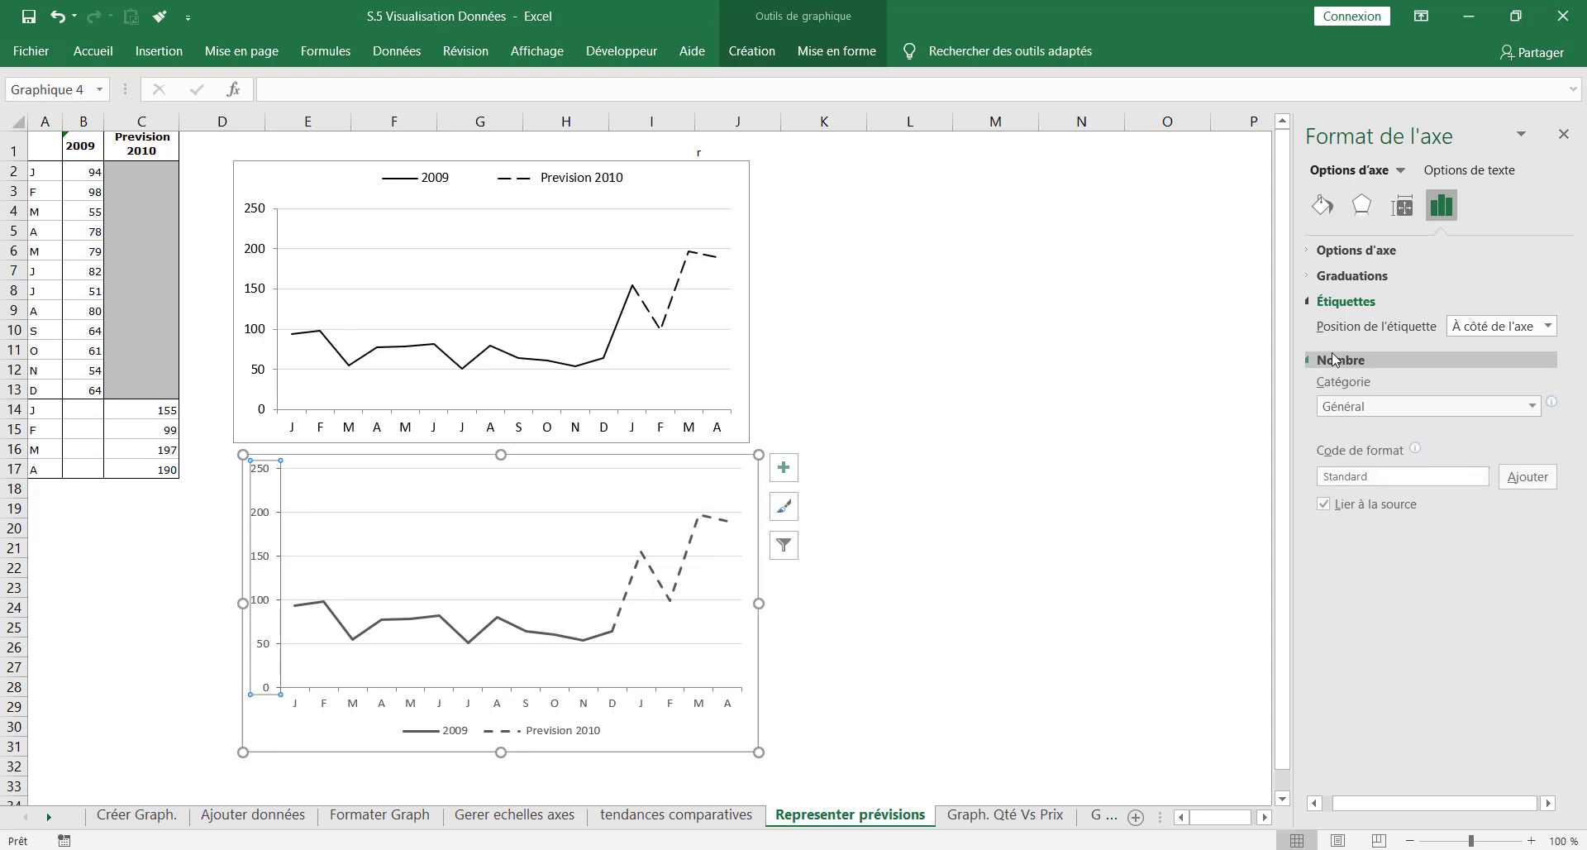
click(1526, 407)
click(1455, 440)
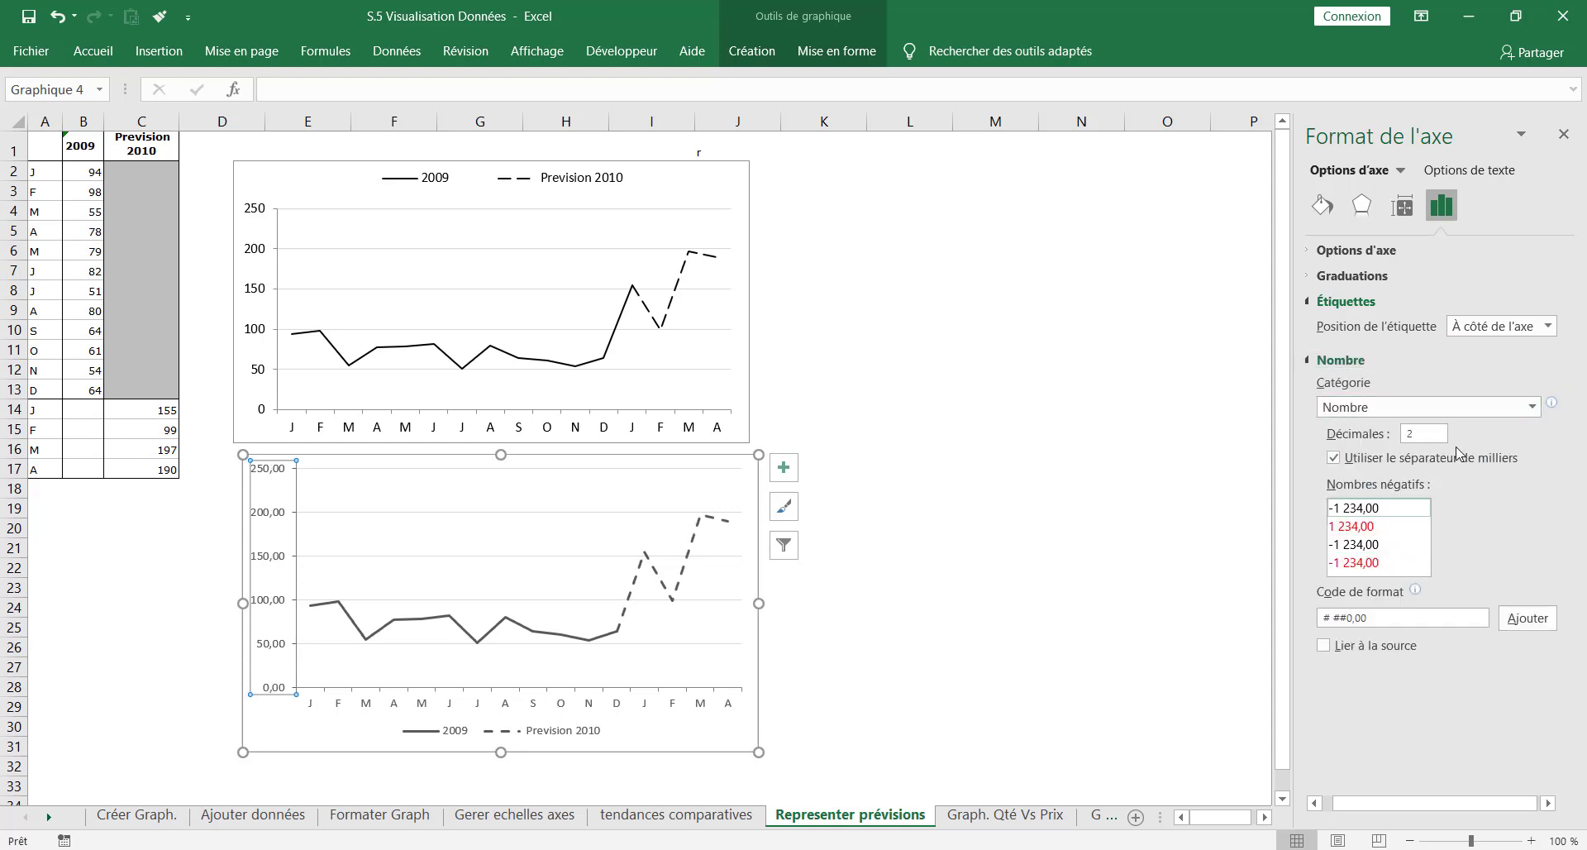
click(1427, 436)
key(Return)
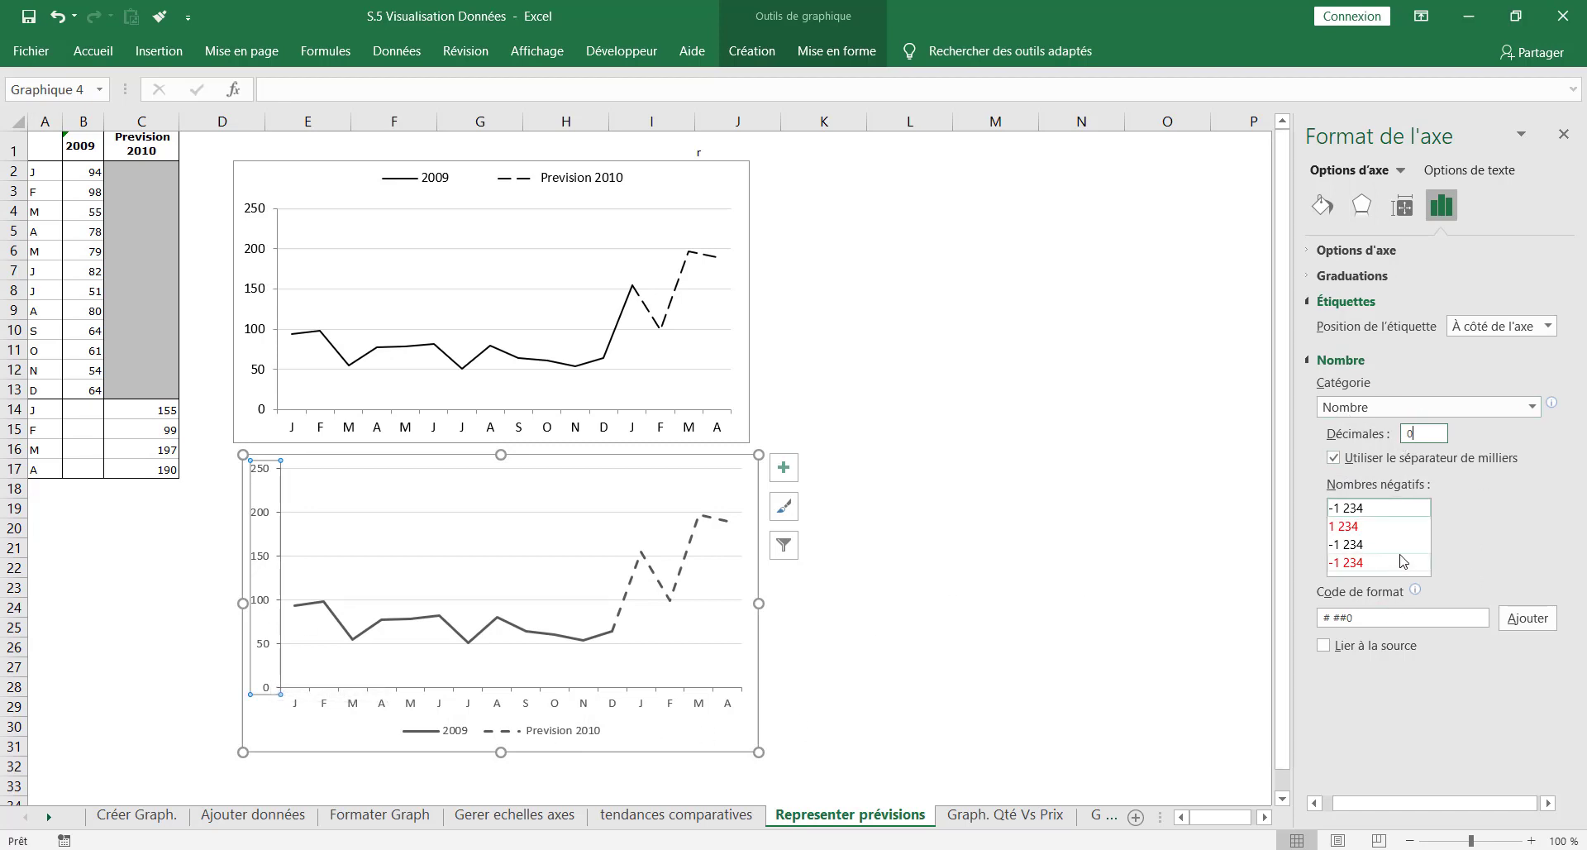
Step: Set the font colour of the new chart's vertical axis labels to black
click(92, 51)
click(302, 124)
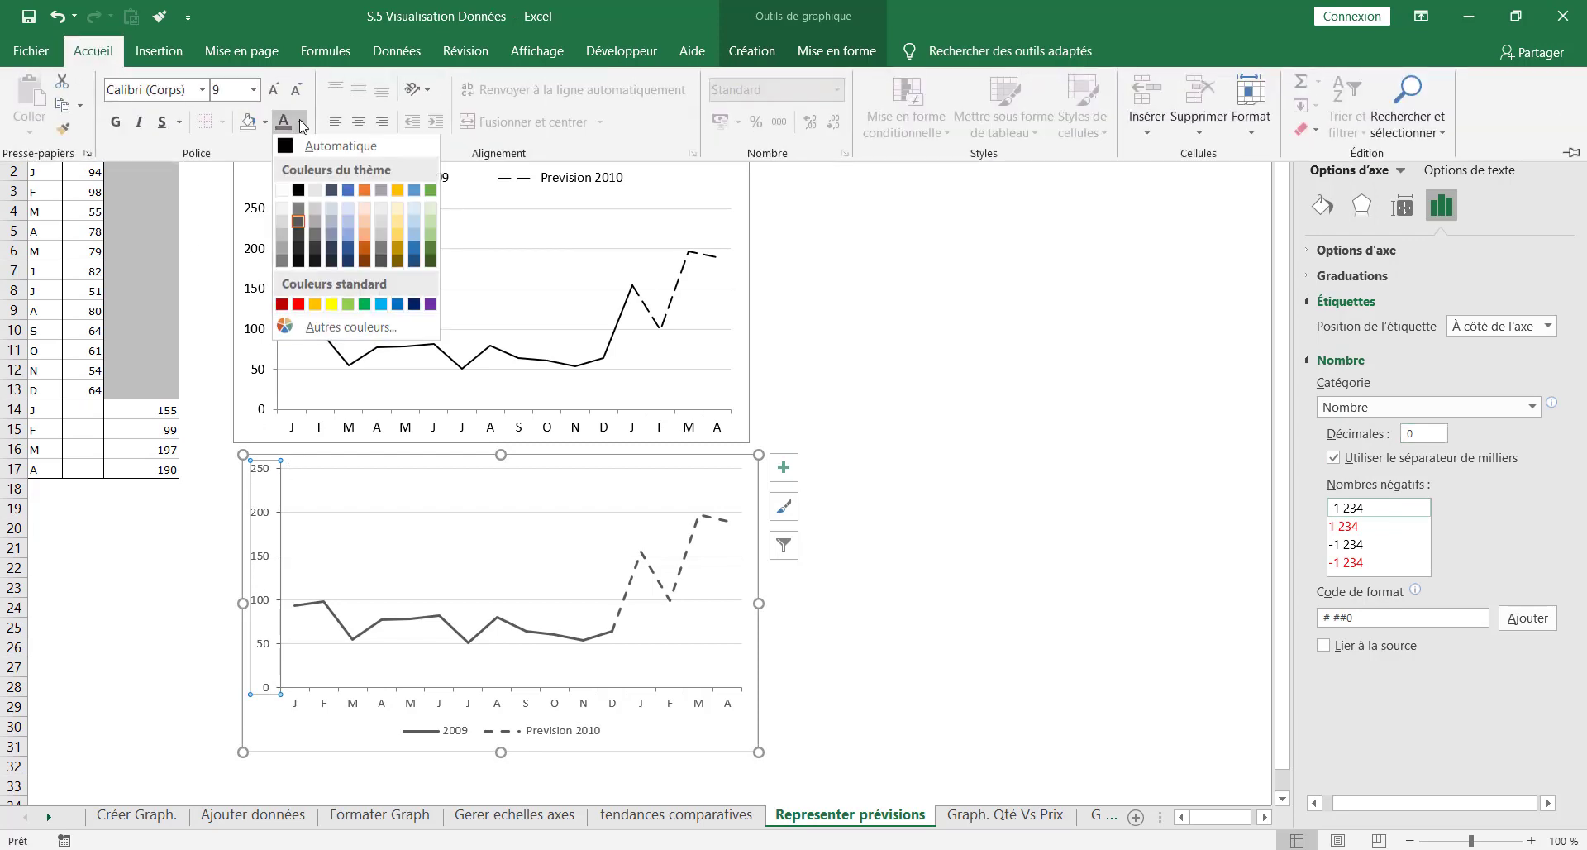
click(298, 195)
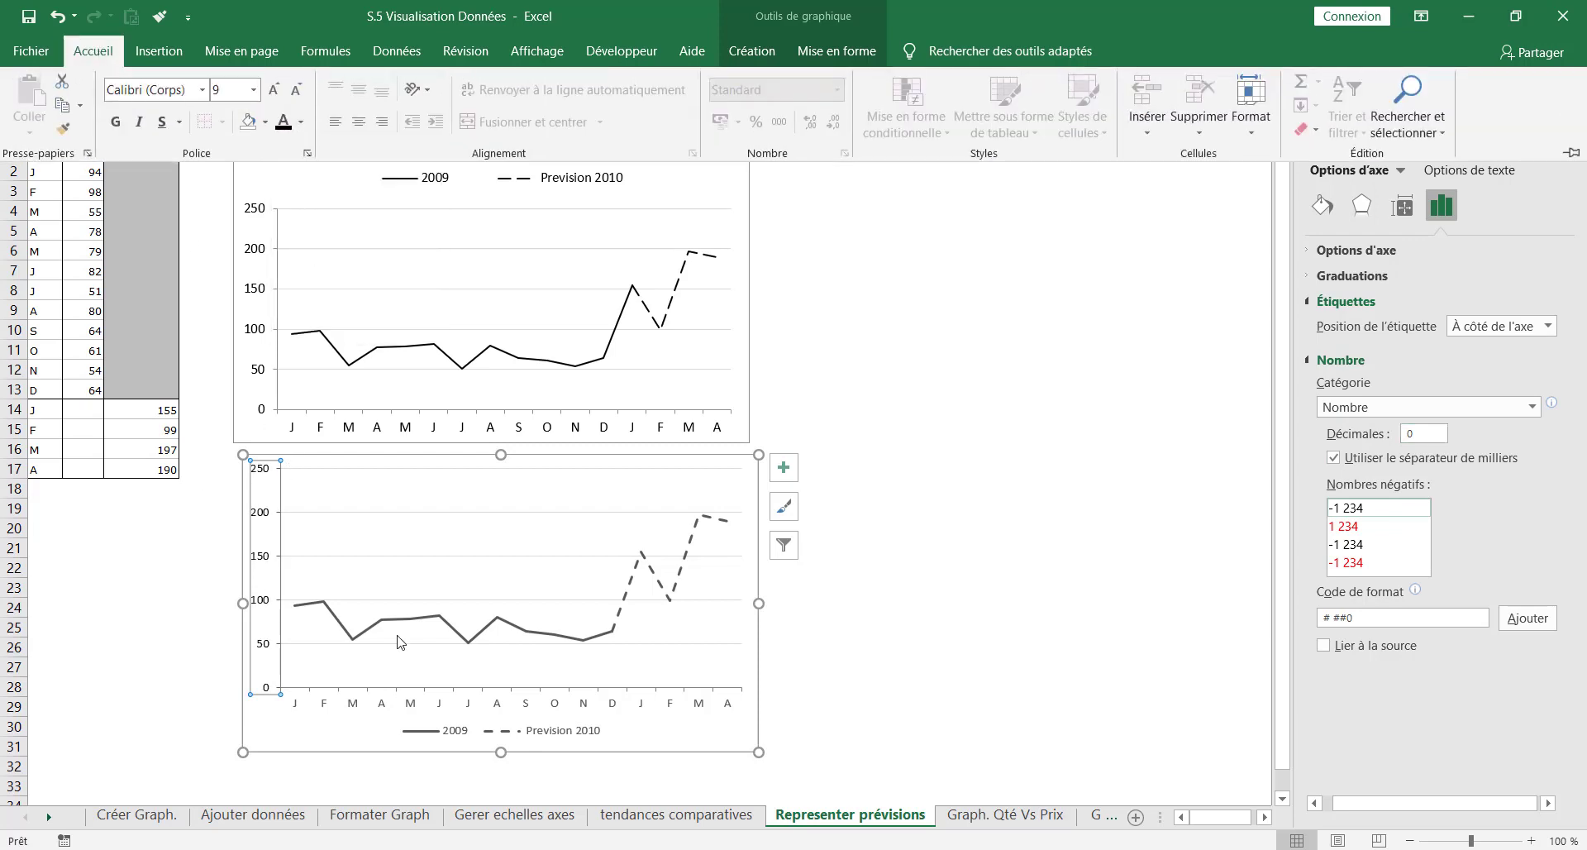
Step: Set the font colour of the new chart's horizontal axis labels to black
click(369, 700)
click(369, 700)
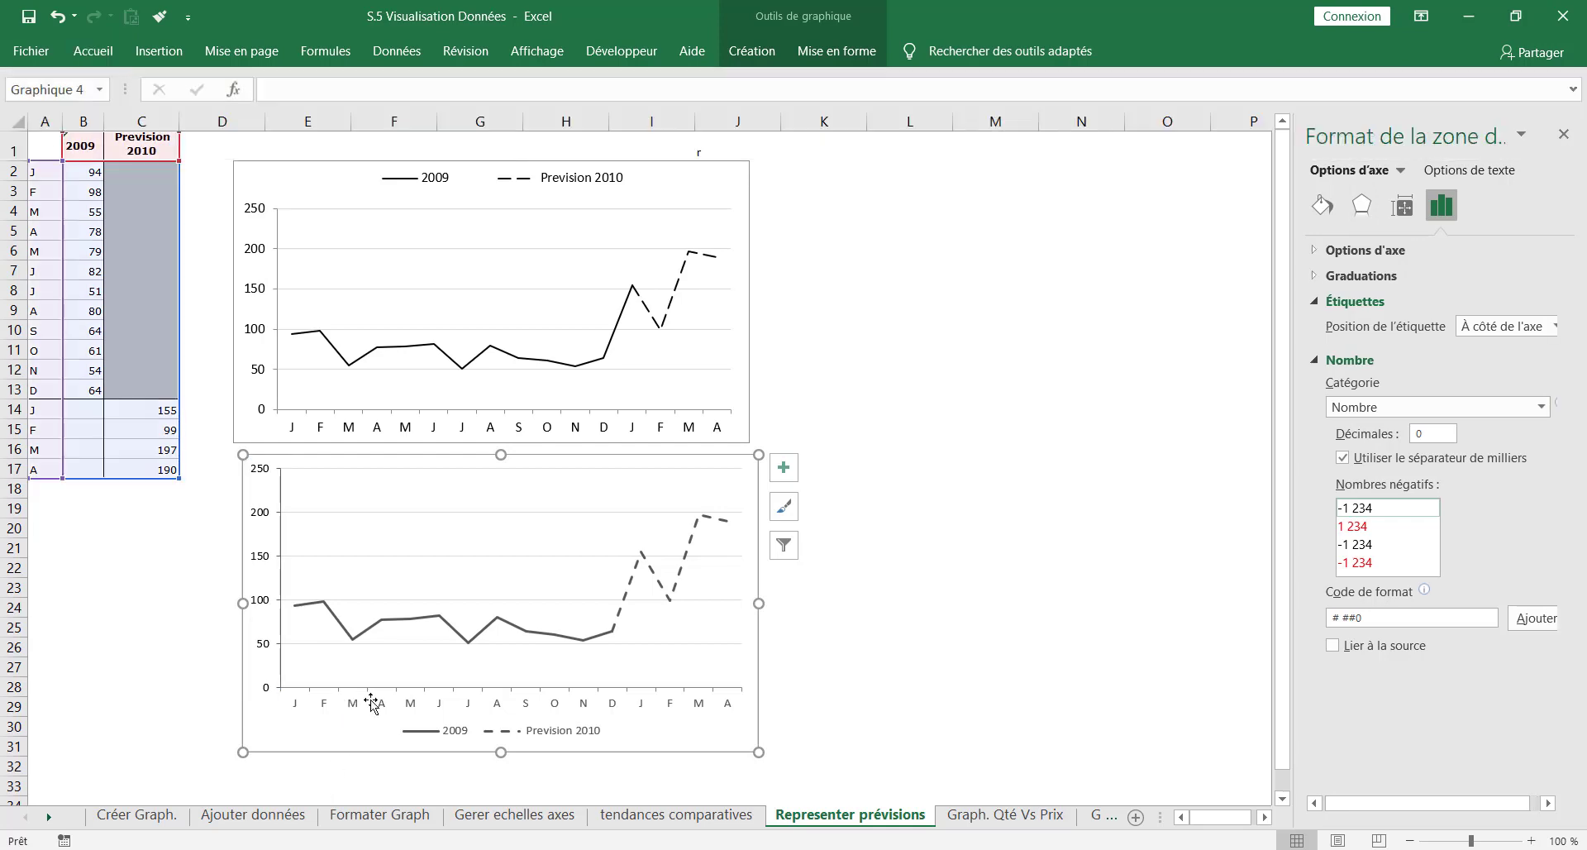
click(355, 703)
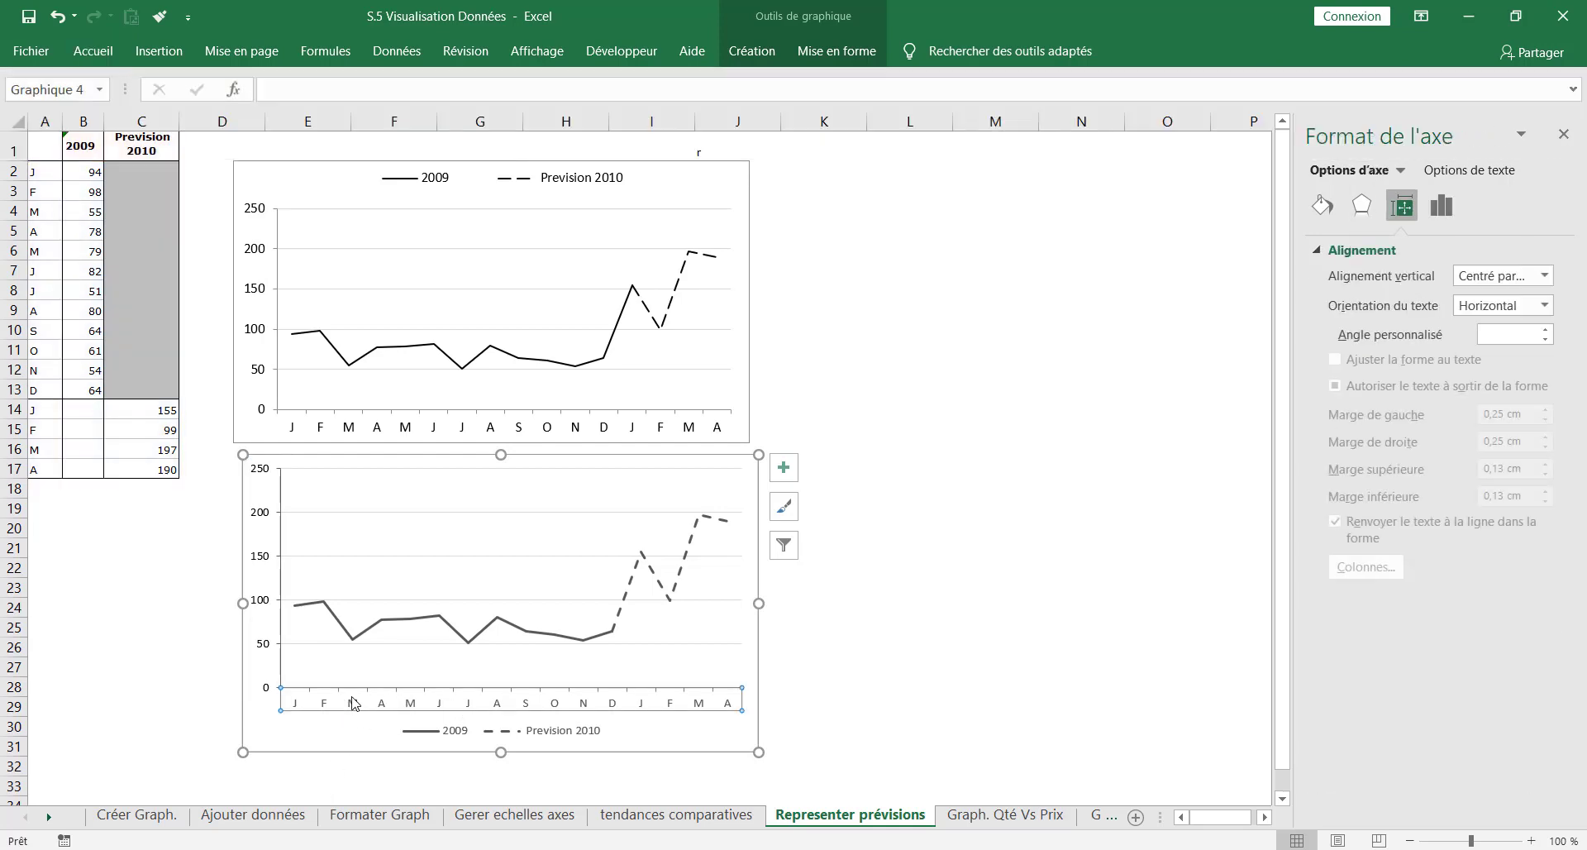
click(93, 51)
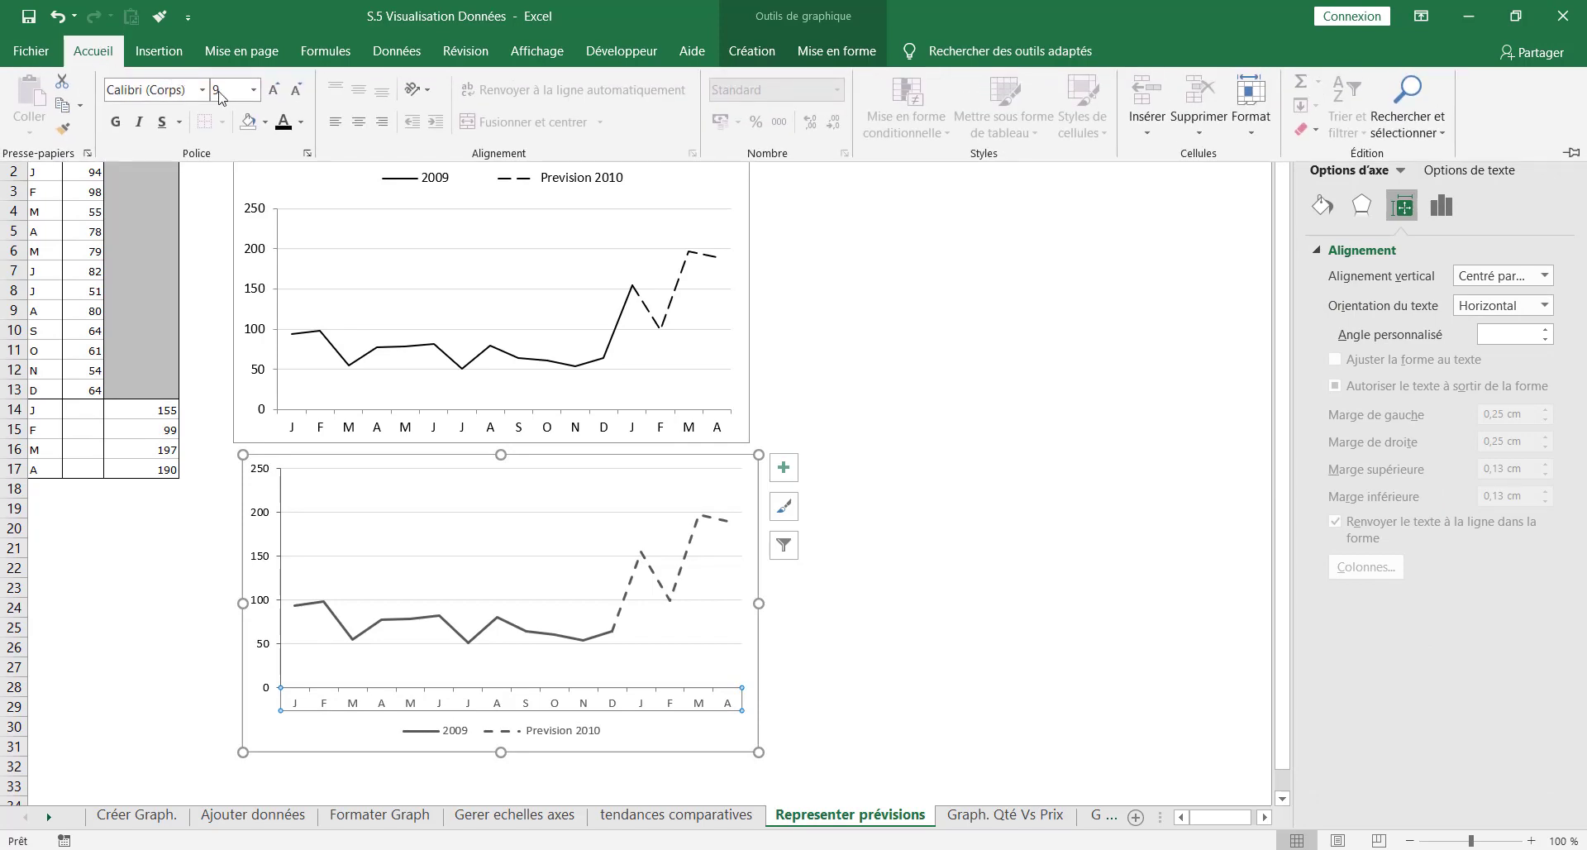
click(875, 541)
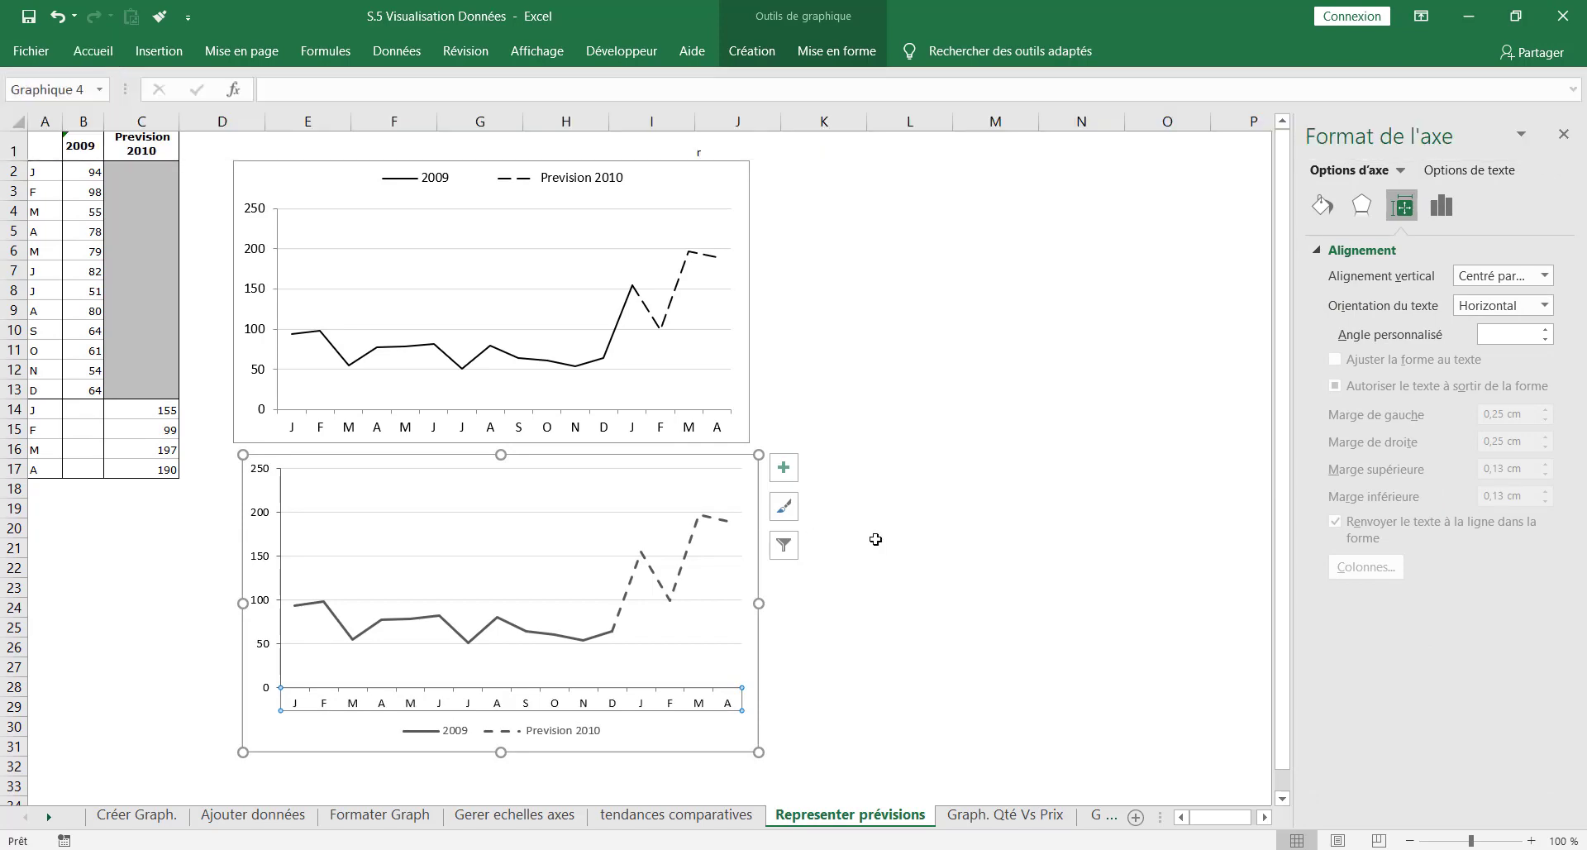
click(845, 547)
Step: Lower the top edge of the new chart's plot area and move the legend into the space above it
click(512, 471)
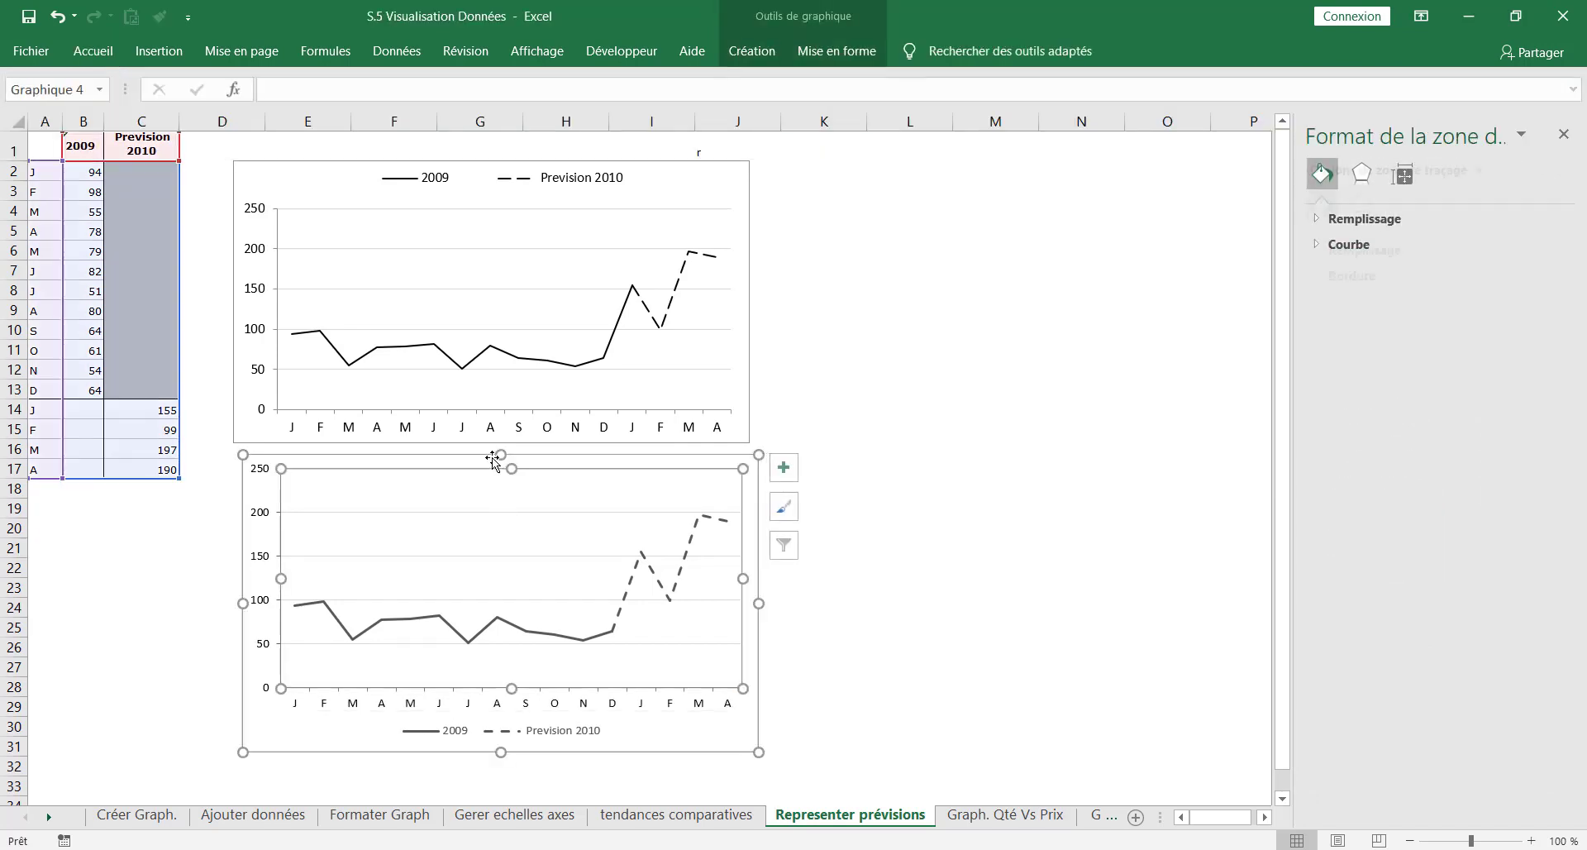
drag(512, 471, 512, 489)
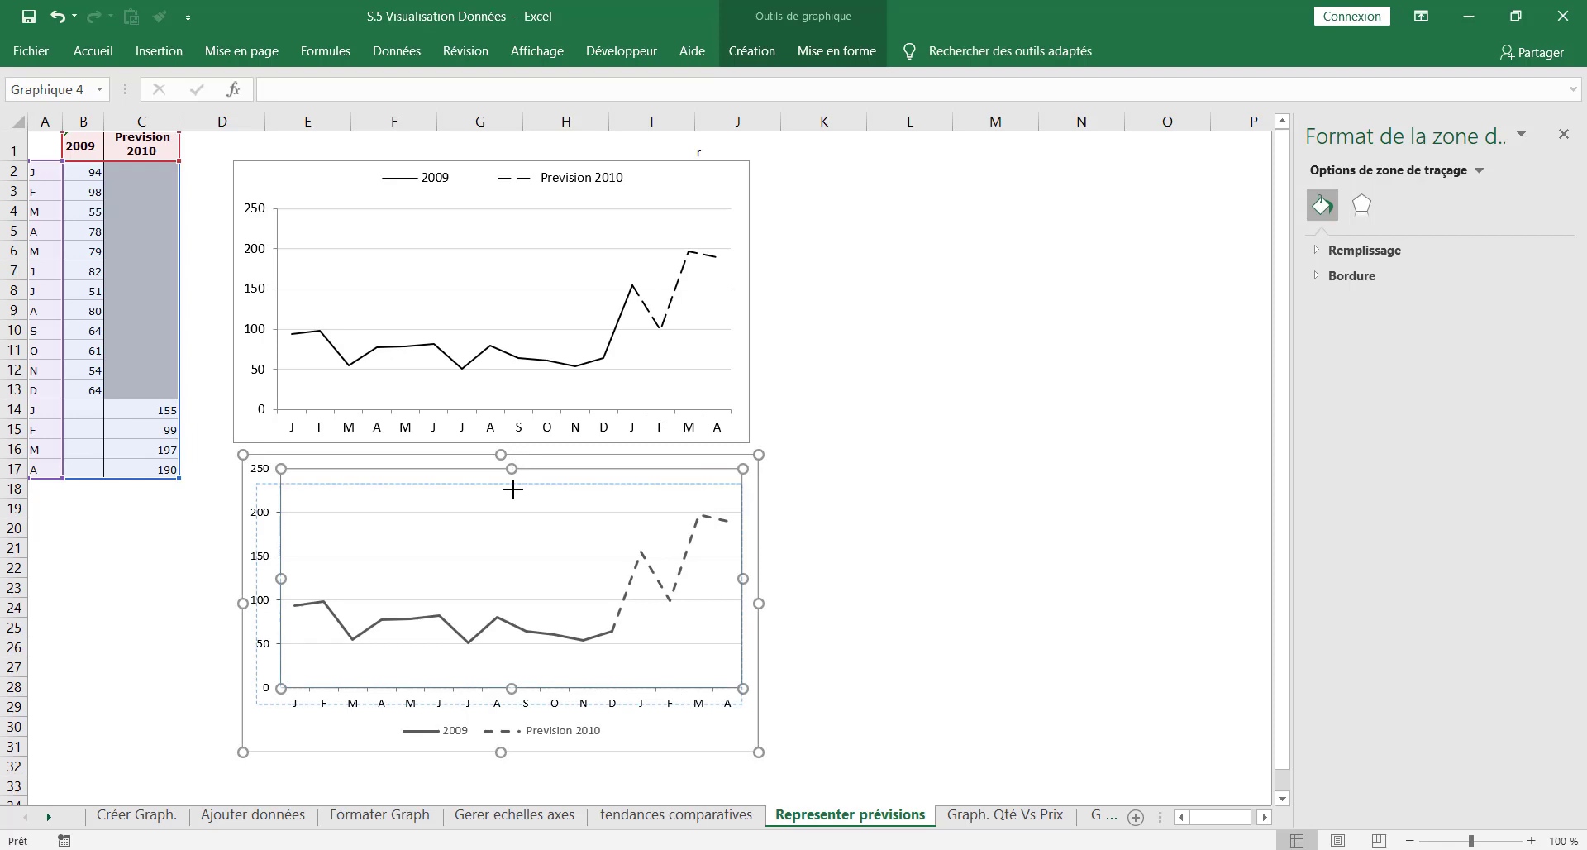
click(503, 738)
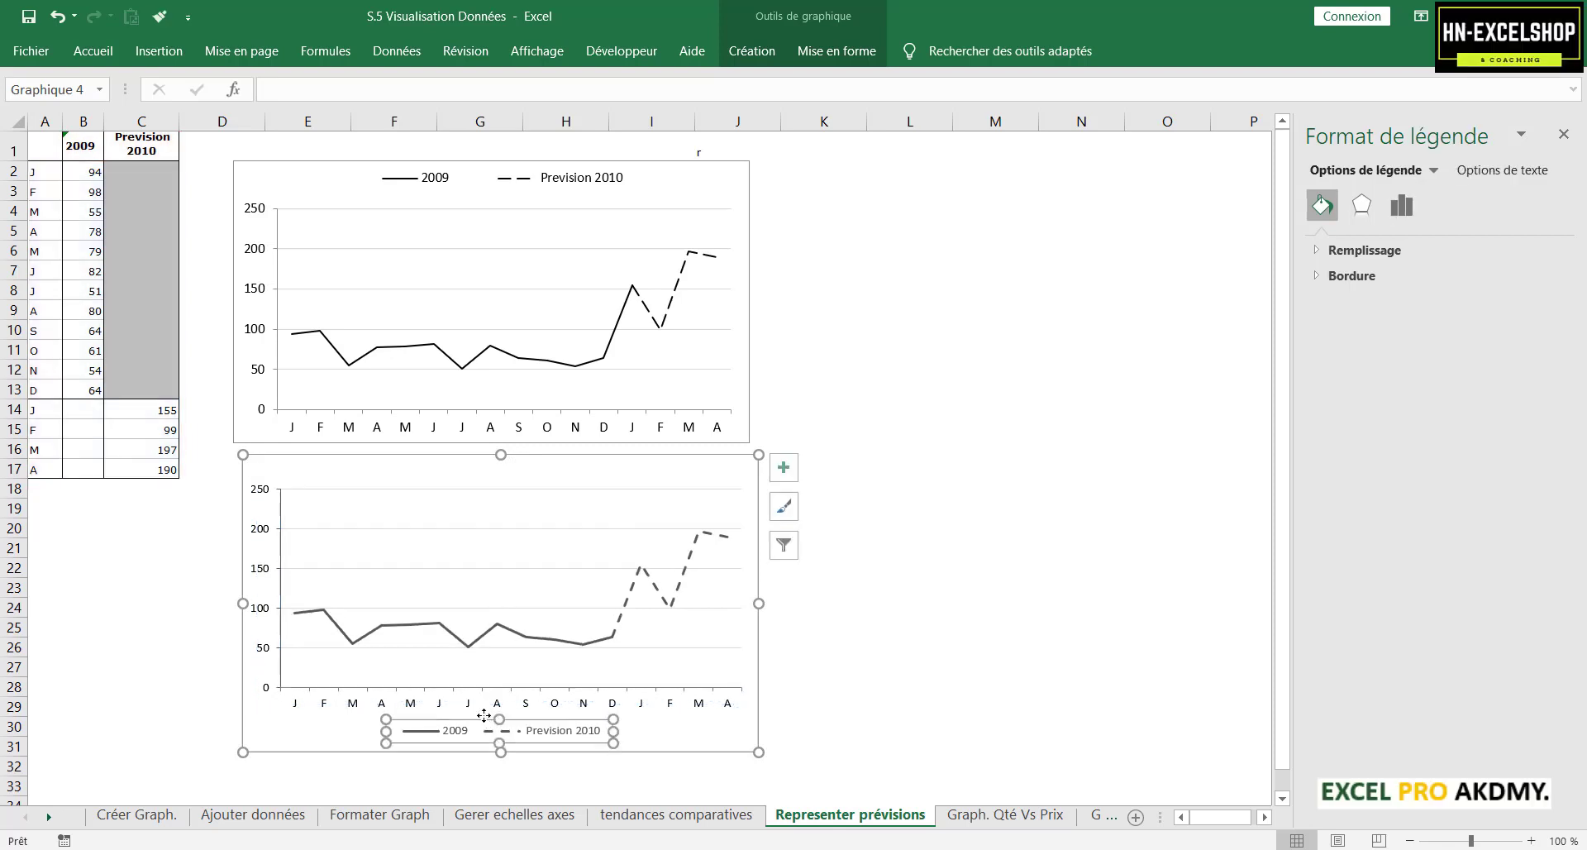
drag(484, 715, 460, 465)
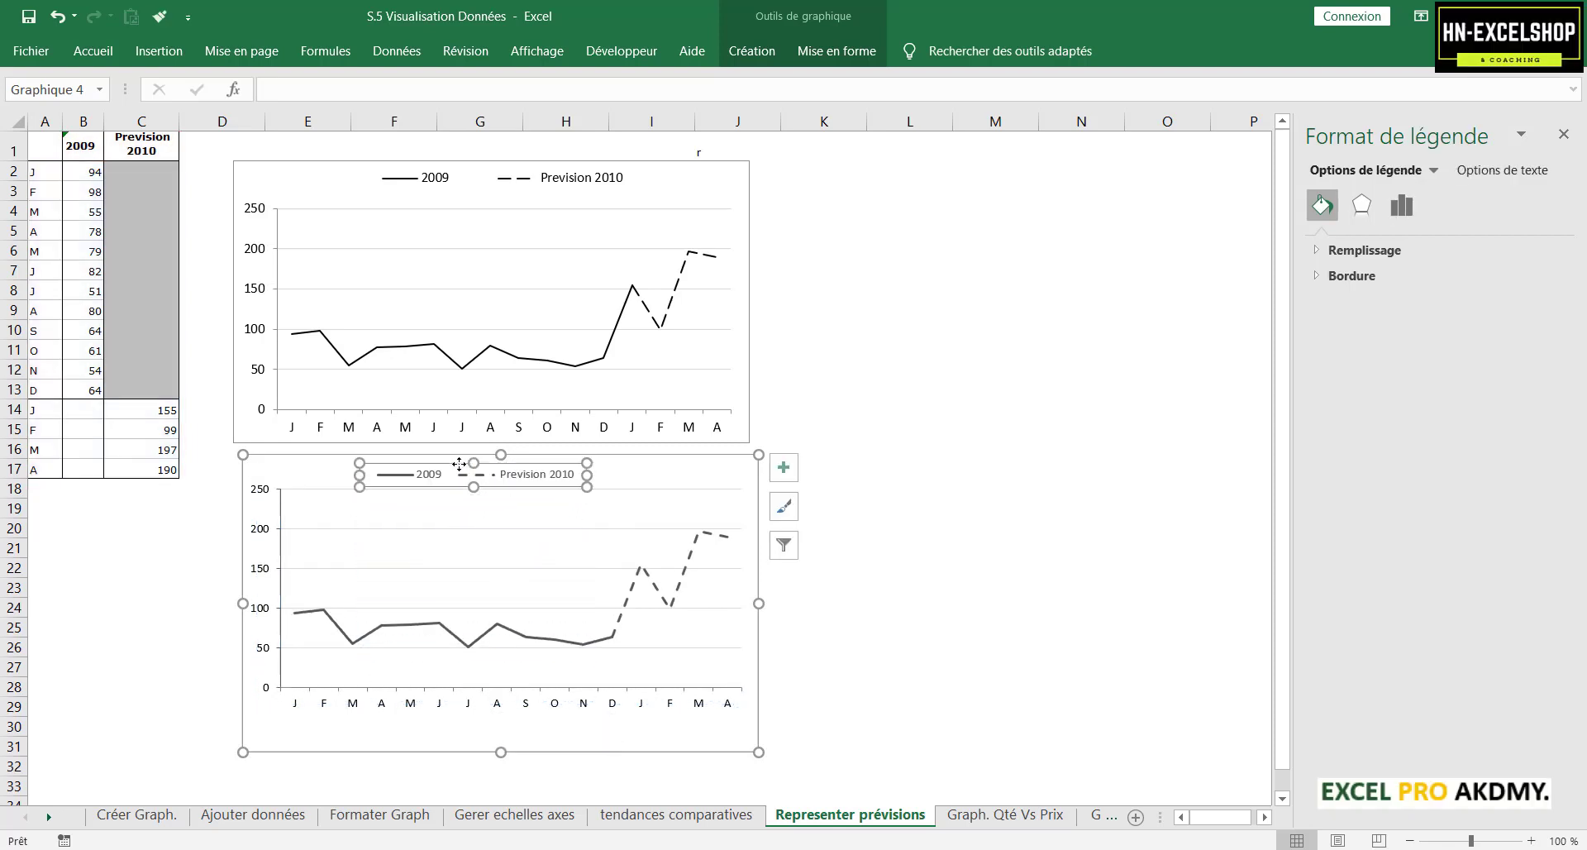
Step: Extend the new chart's plot area downward to fill the empty space beneath the horizontal axis
click(471, 691)
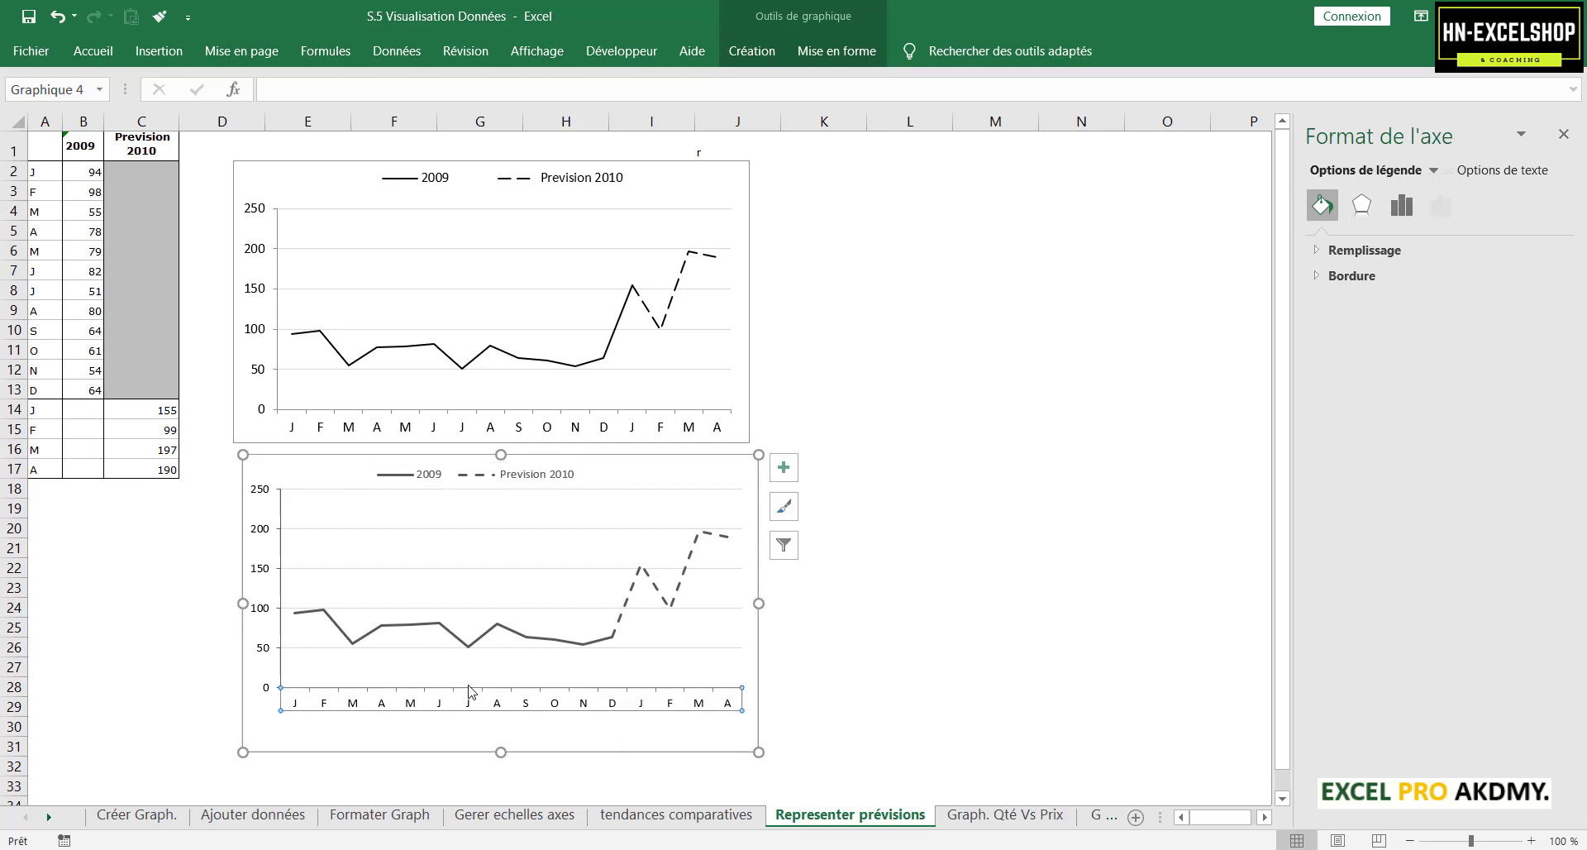
click(486, 648)
click(637, 487)
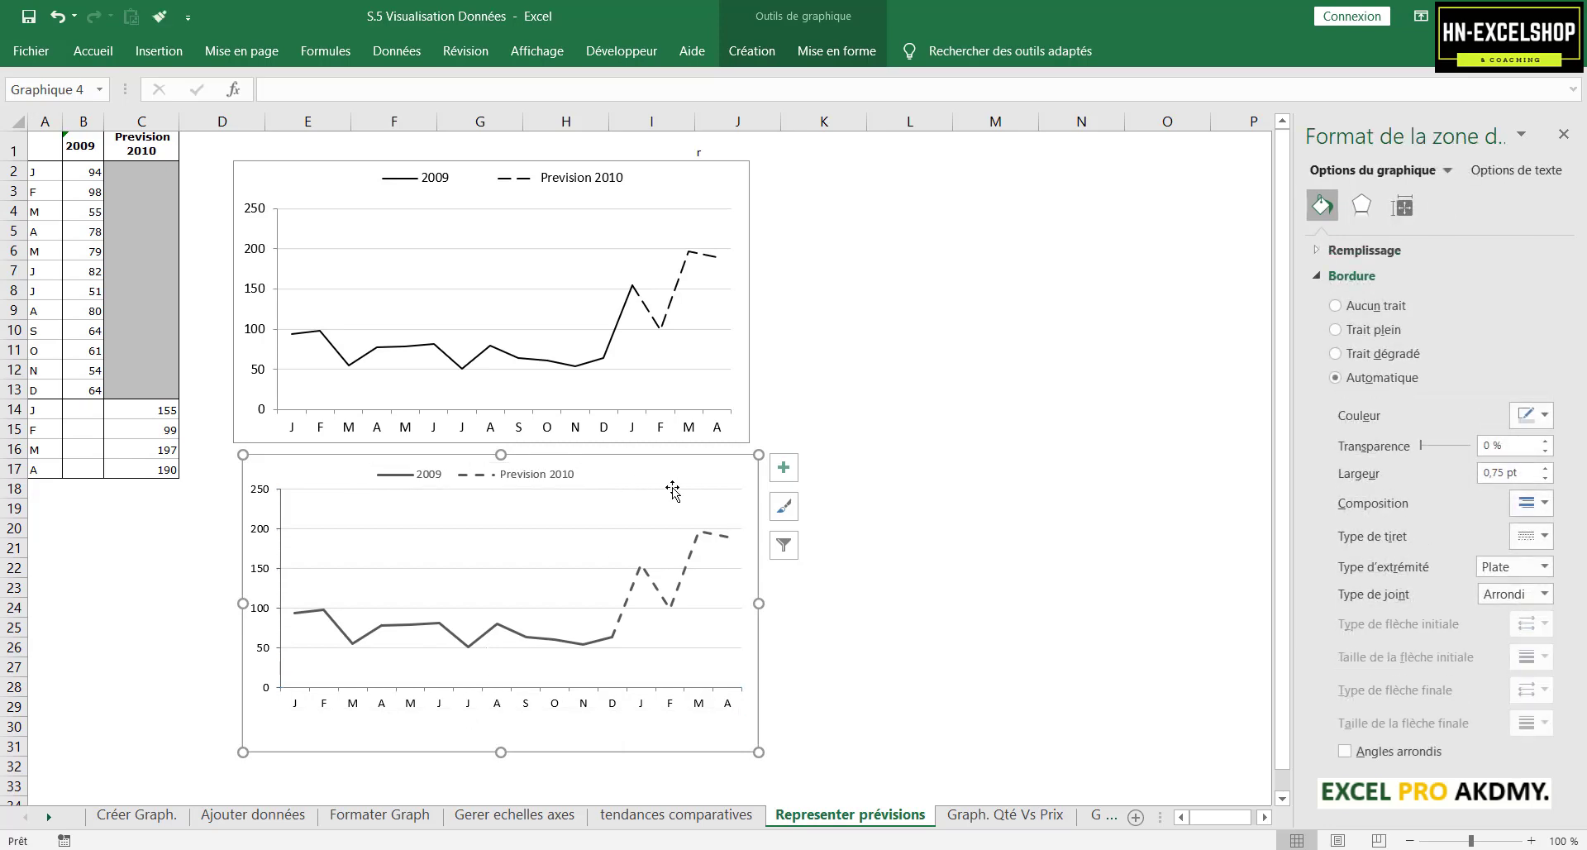
click(508, 688)
drag(510, 688, 515, 728)
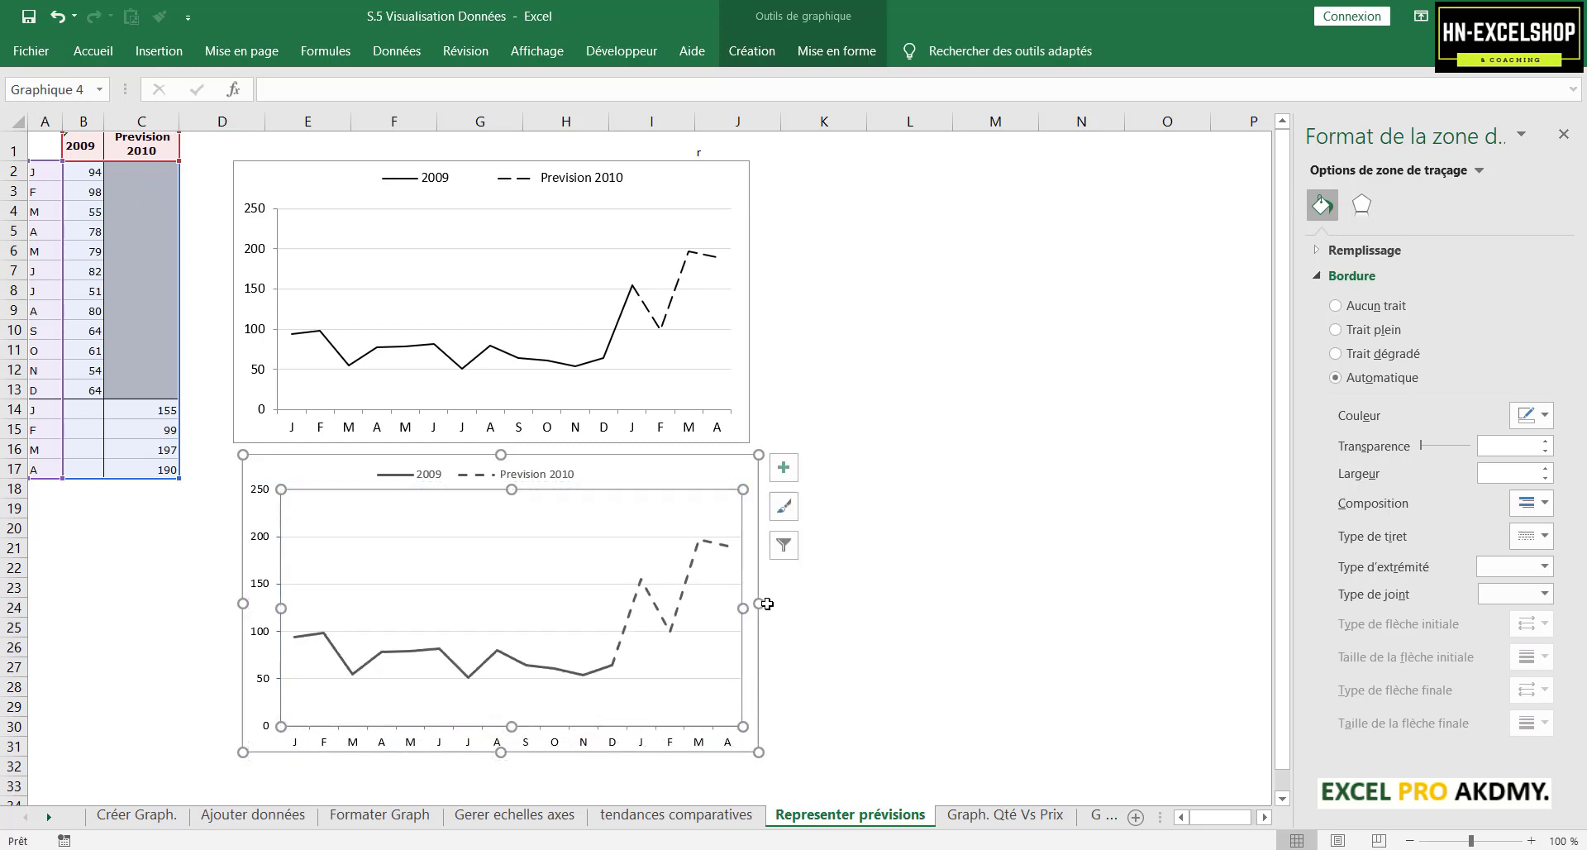
Step: Widen the new chart slightly on both sides and deselect it
drag(761, 604, 786, 604)
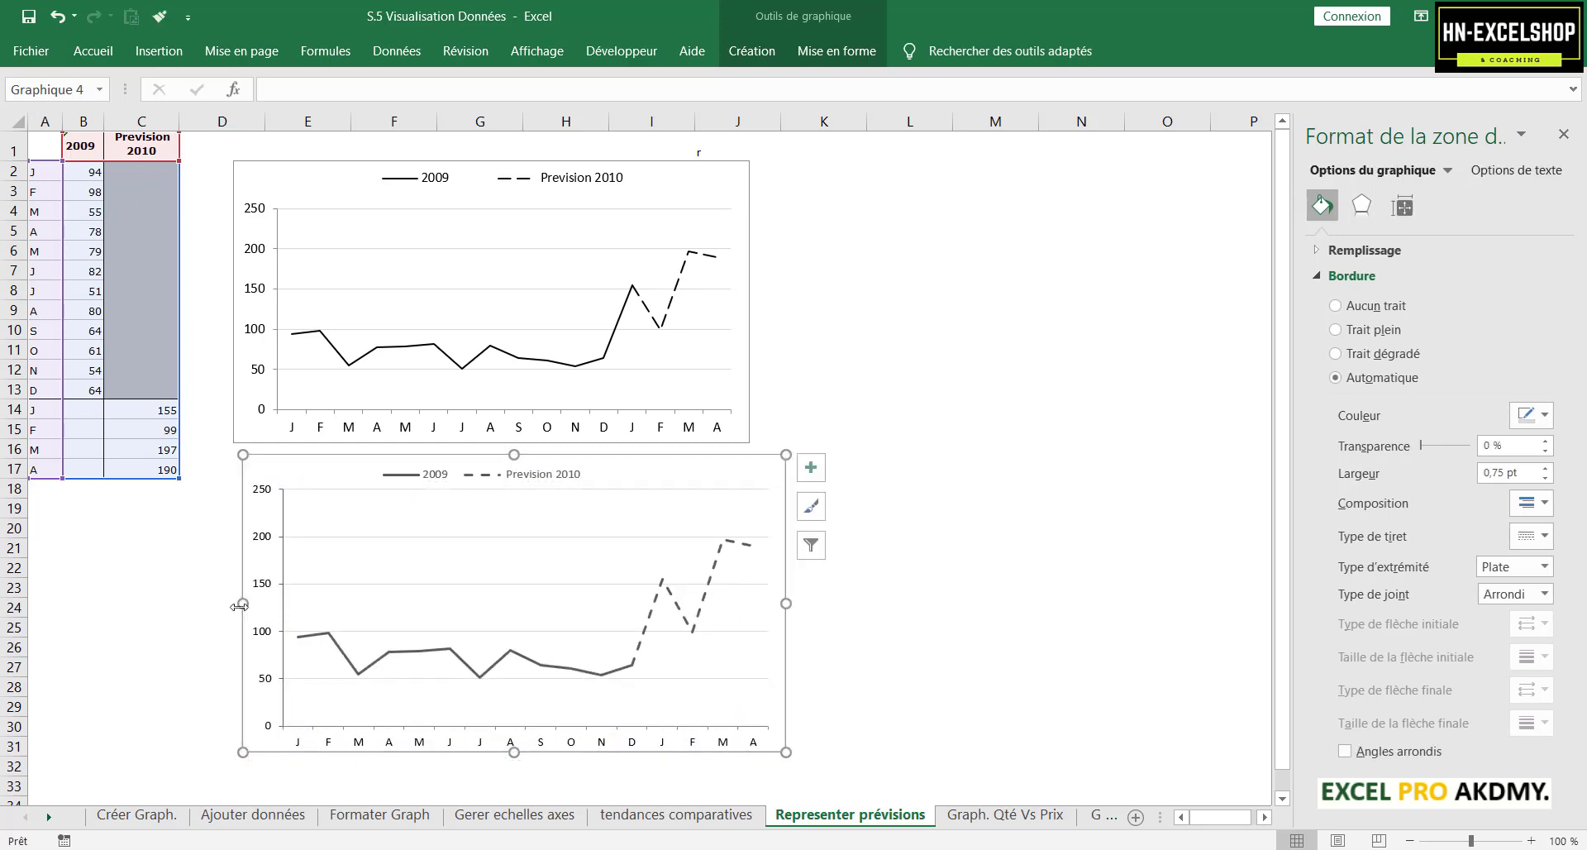
drag(239, 607, 220, 603)
click(893, 482)
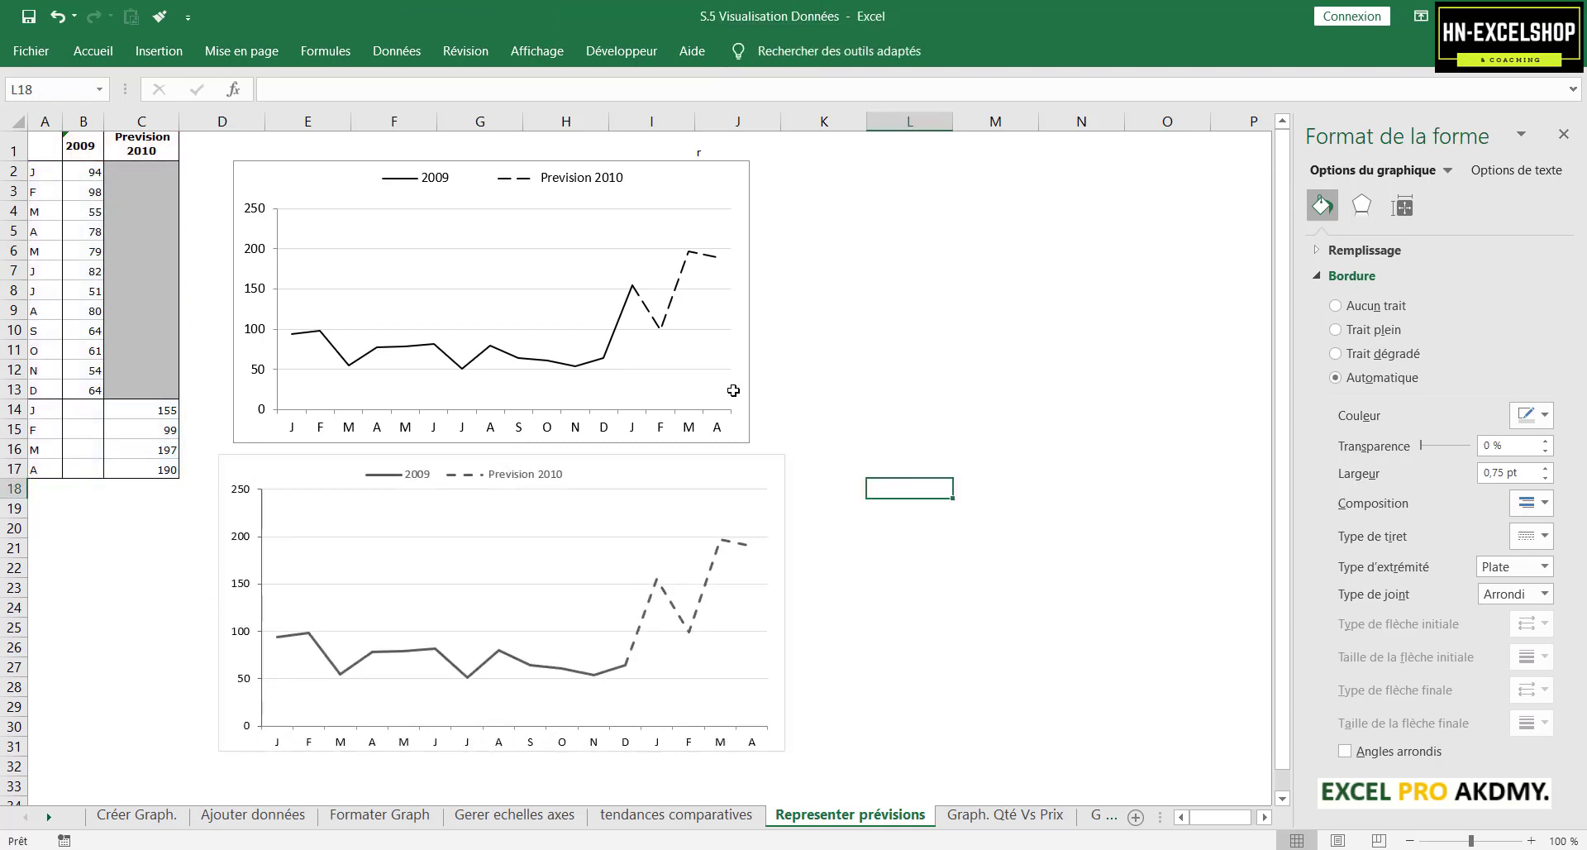